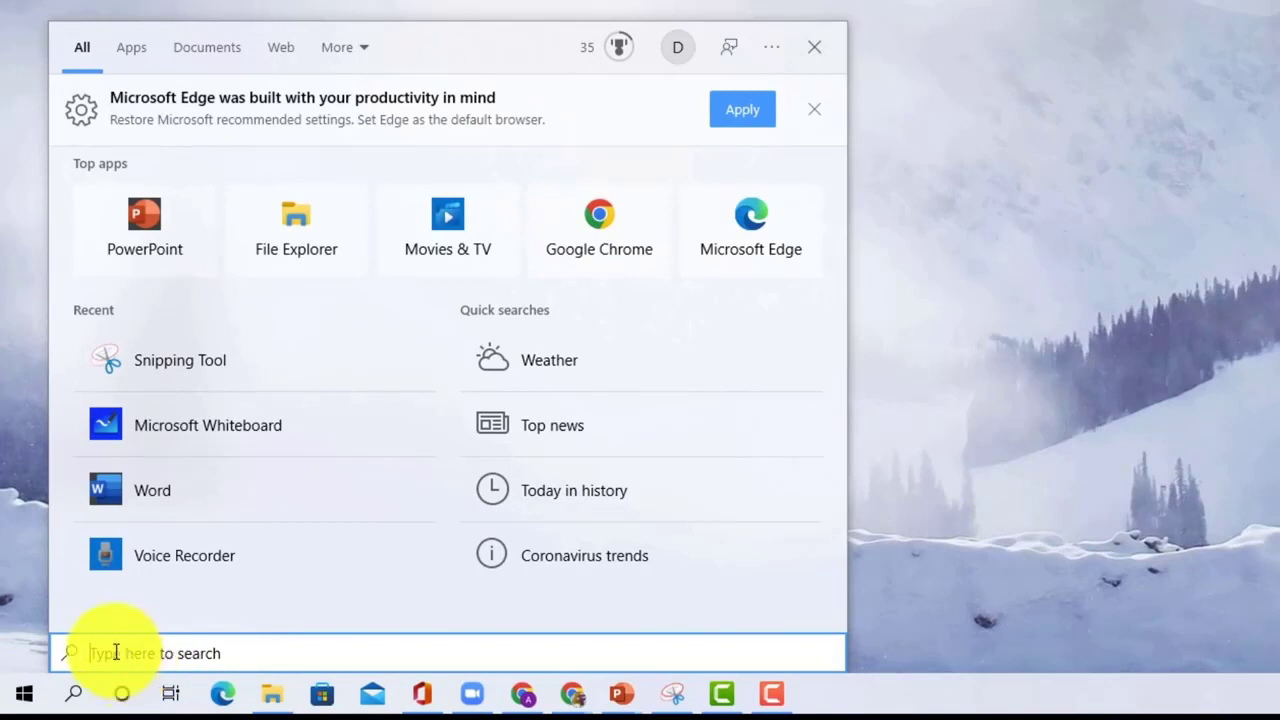
Step: Launch Microsoft Whiteboard from a Windows search and move its window fully into view on the desktop
text(Micro)
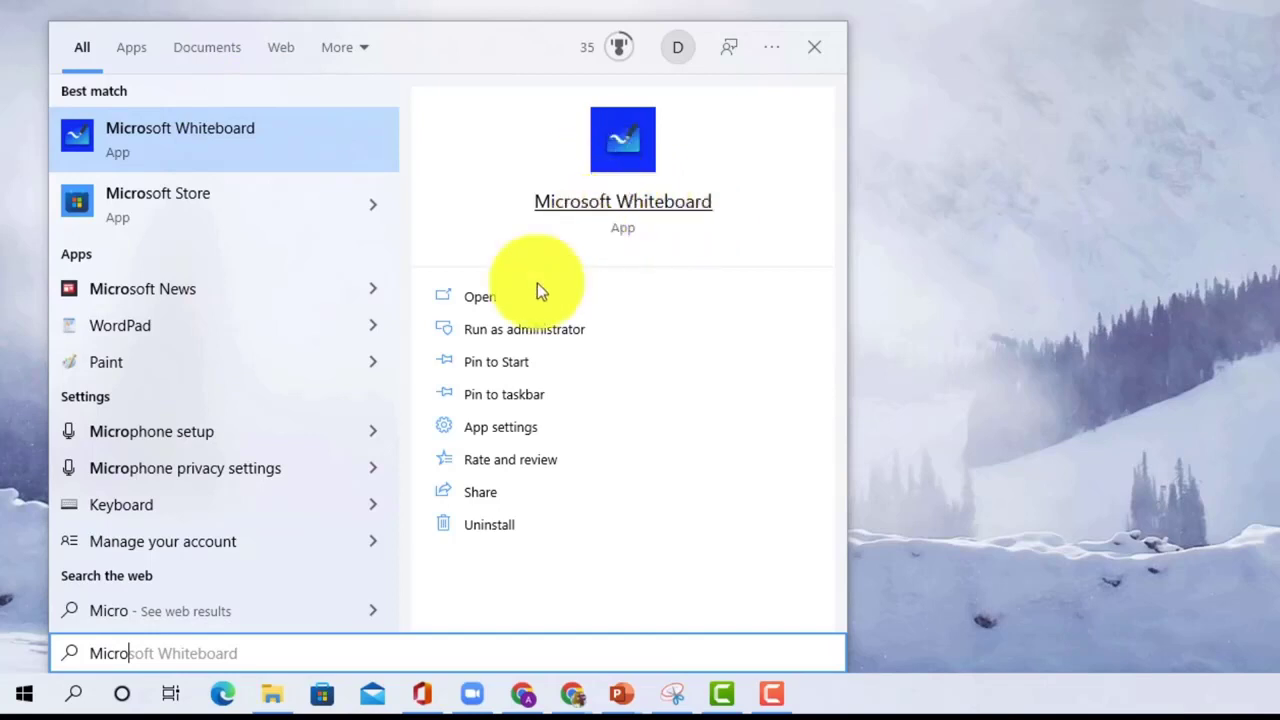
click(496, 300)
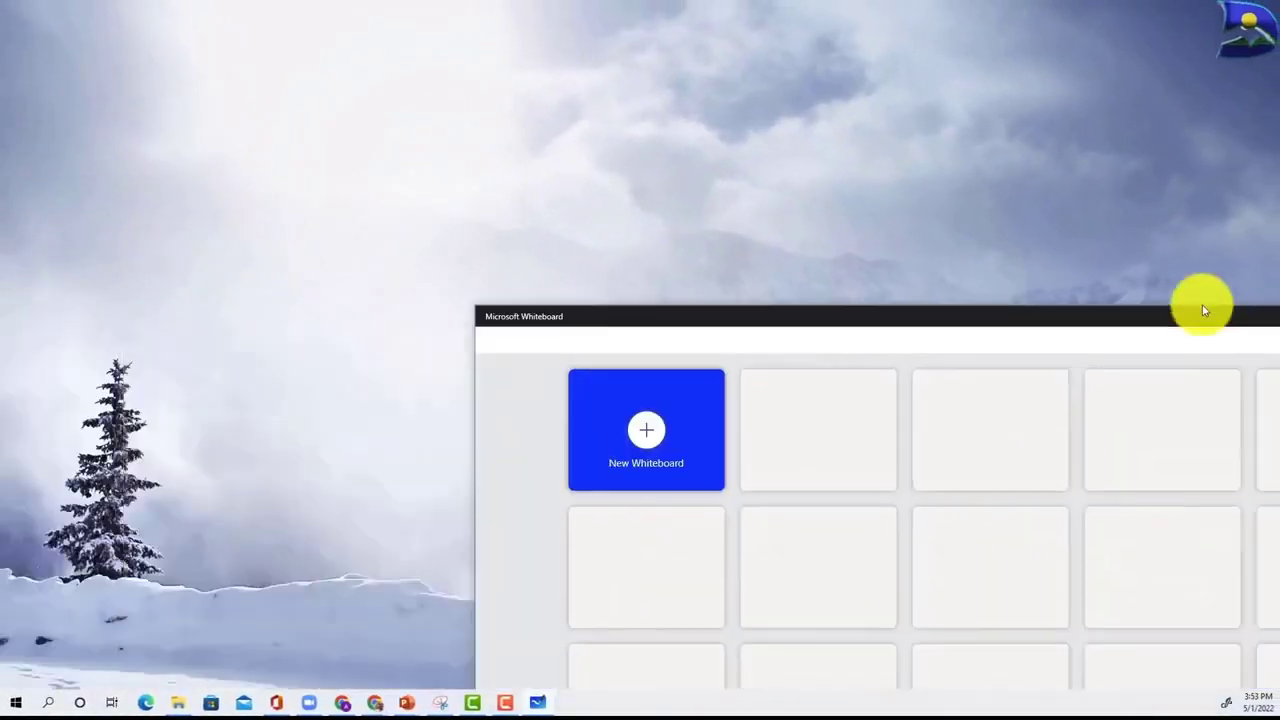
drag(1200, 306, 871, 34)
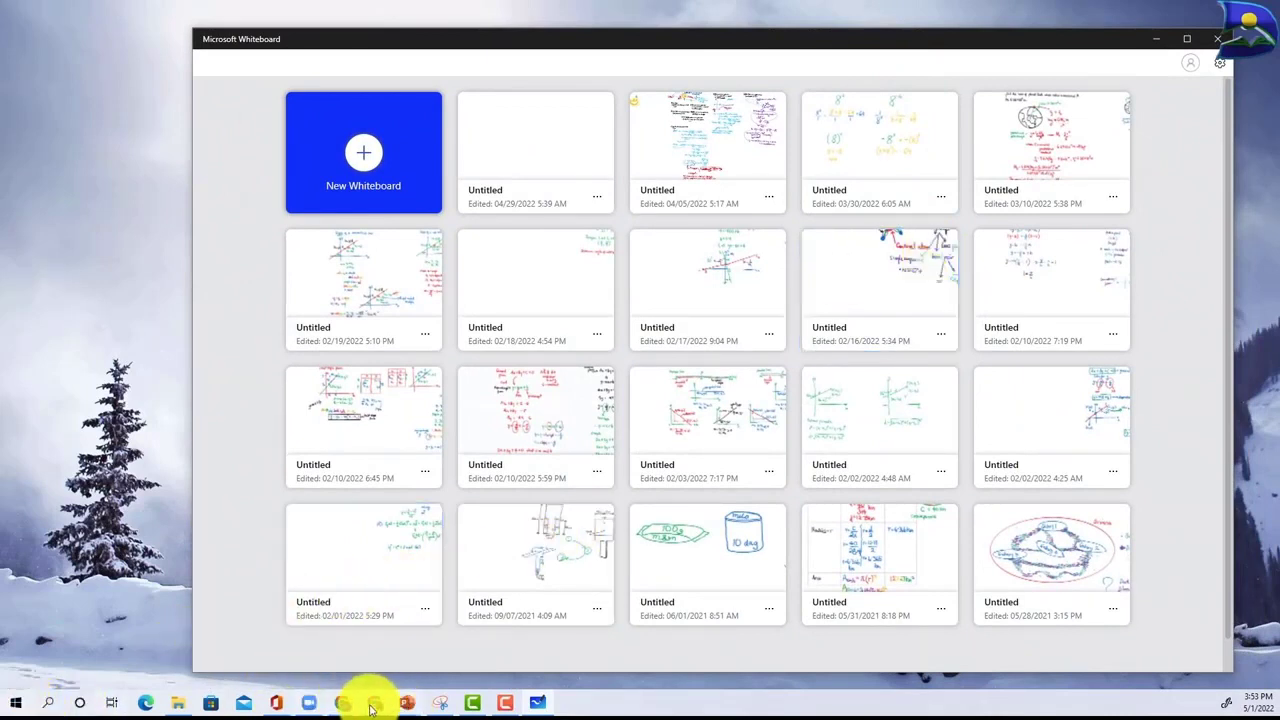
Step: Switch to Google Drive in Chrome and open the Chemistry props folder
mouse_move(370, 705)
click(443, 670)
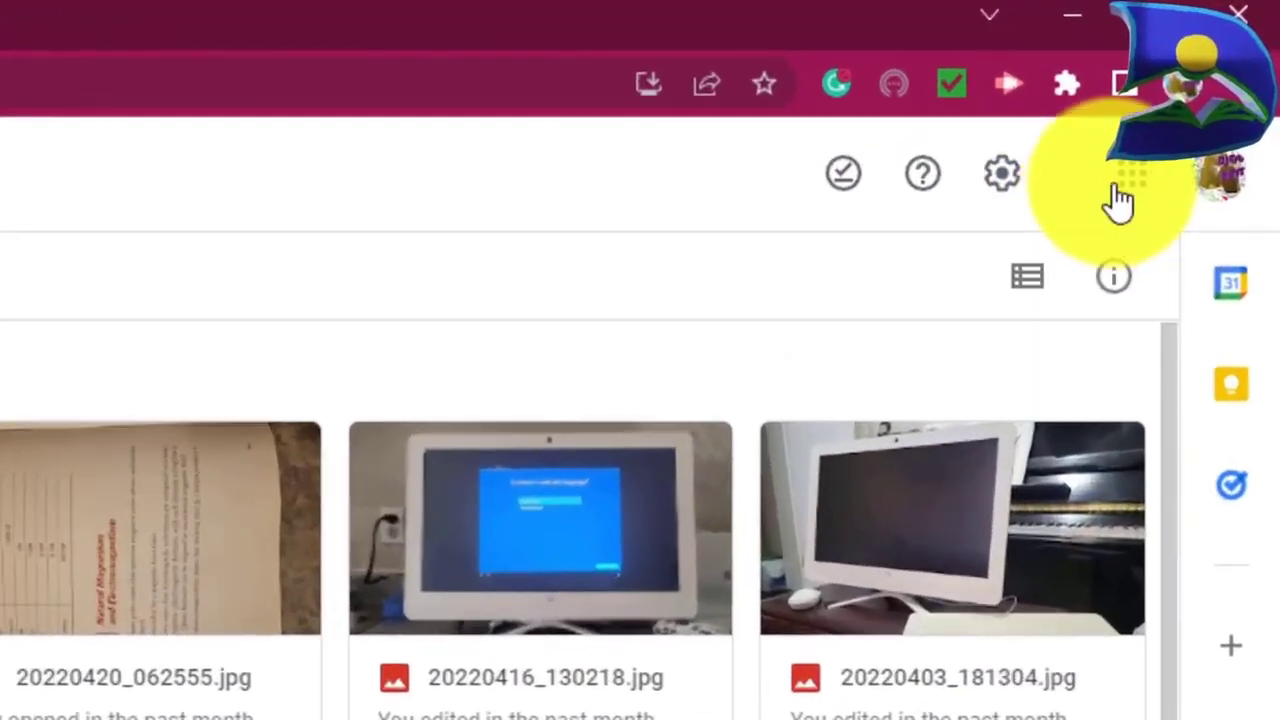
click(1225, 64)
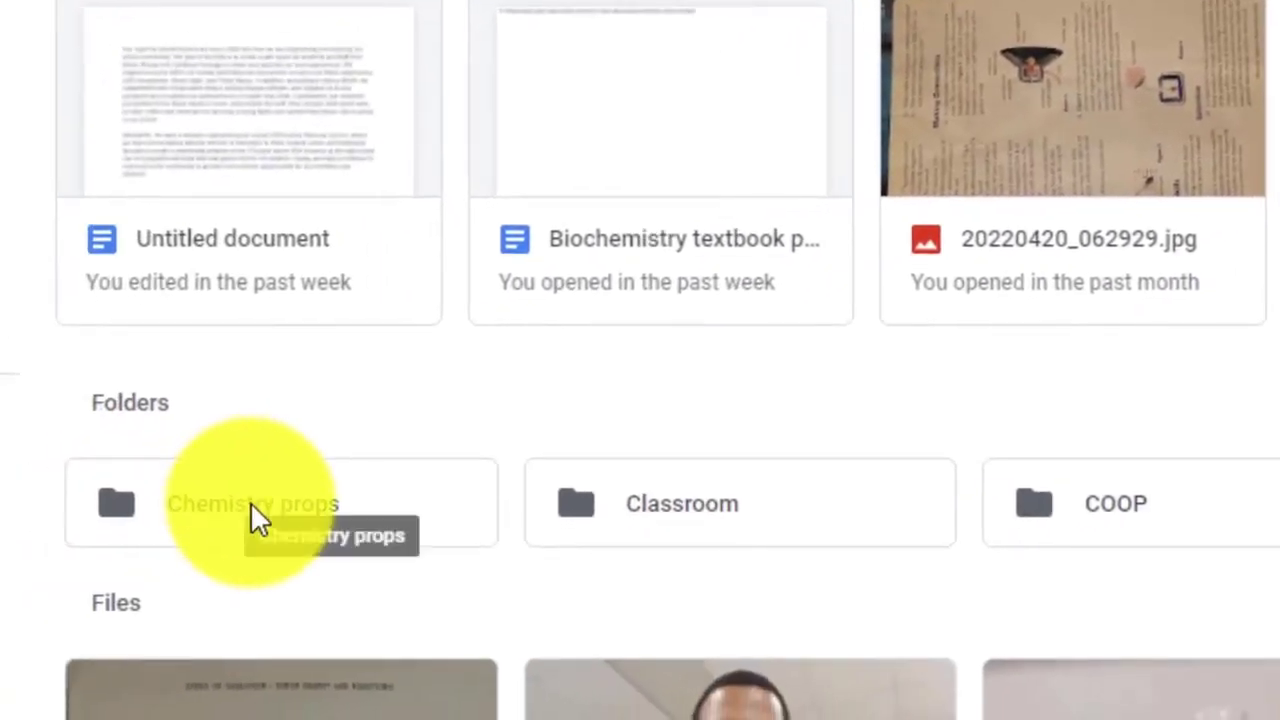
click(250, 502)
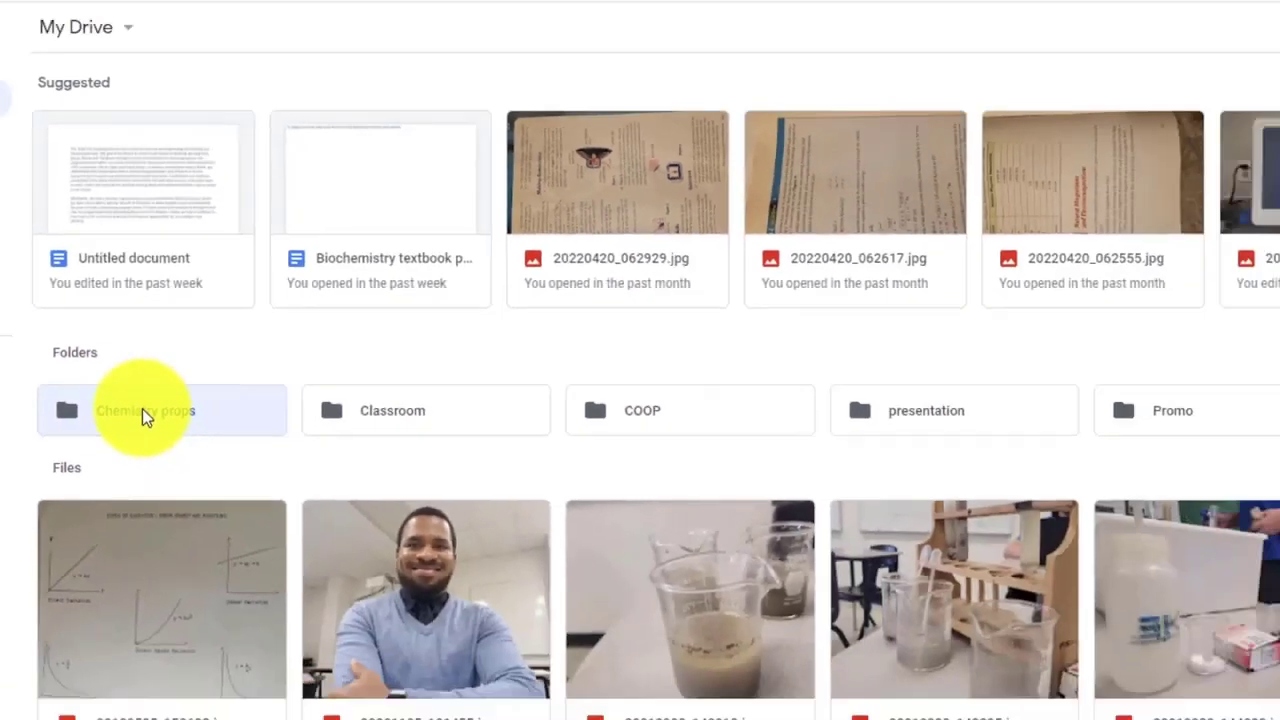
double_click(142, 410)
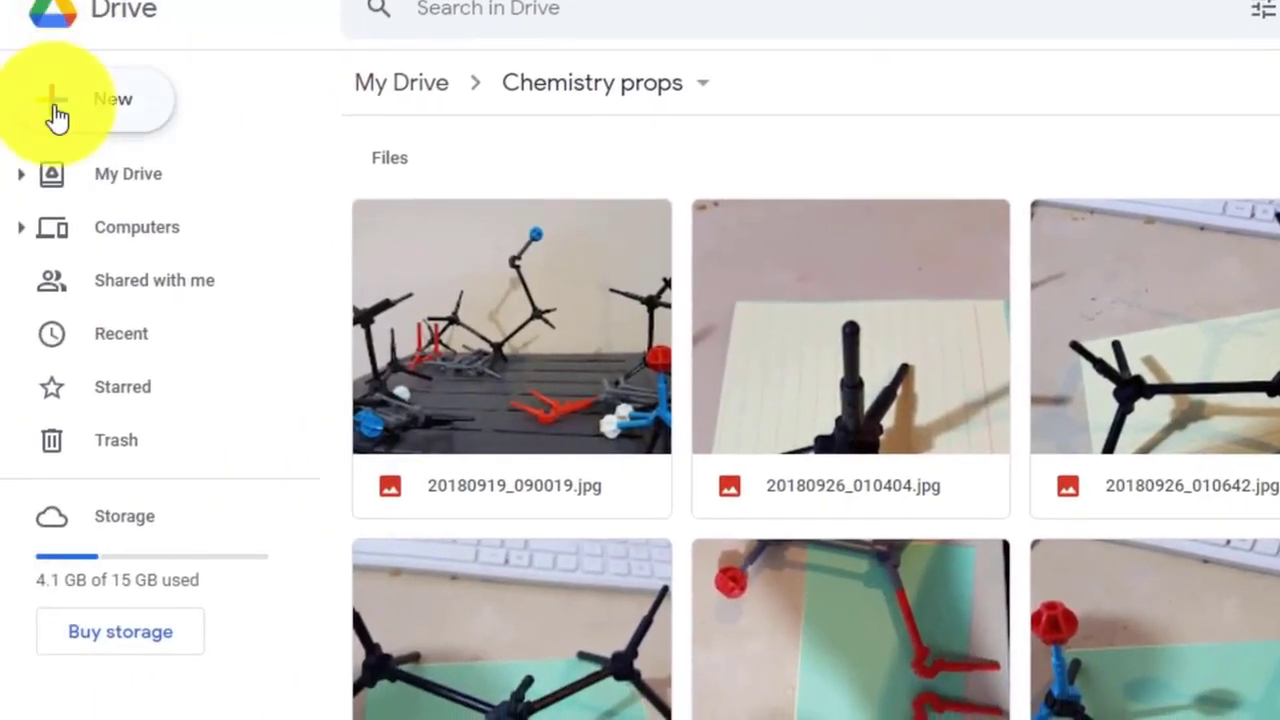
Step: Create a new Google Jamboard file in the Chemistry props folder
click(57, 117)
mouse_move(157, 463)
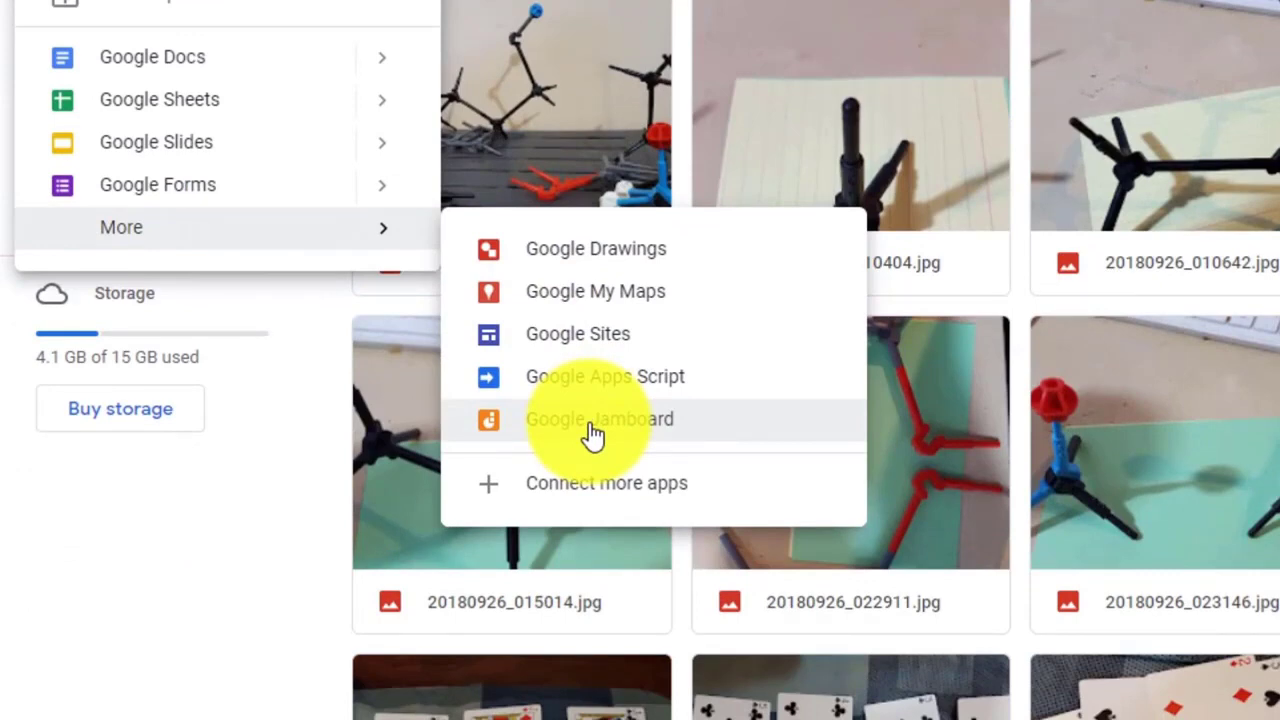
click(593, 430)
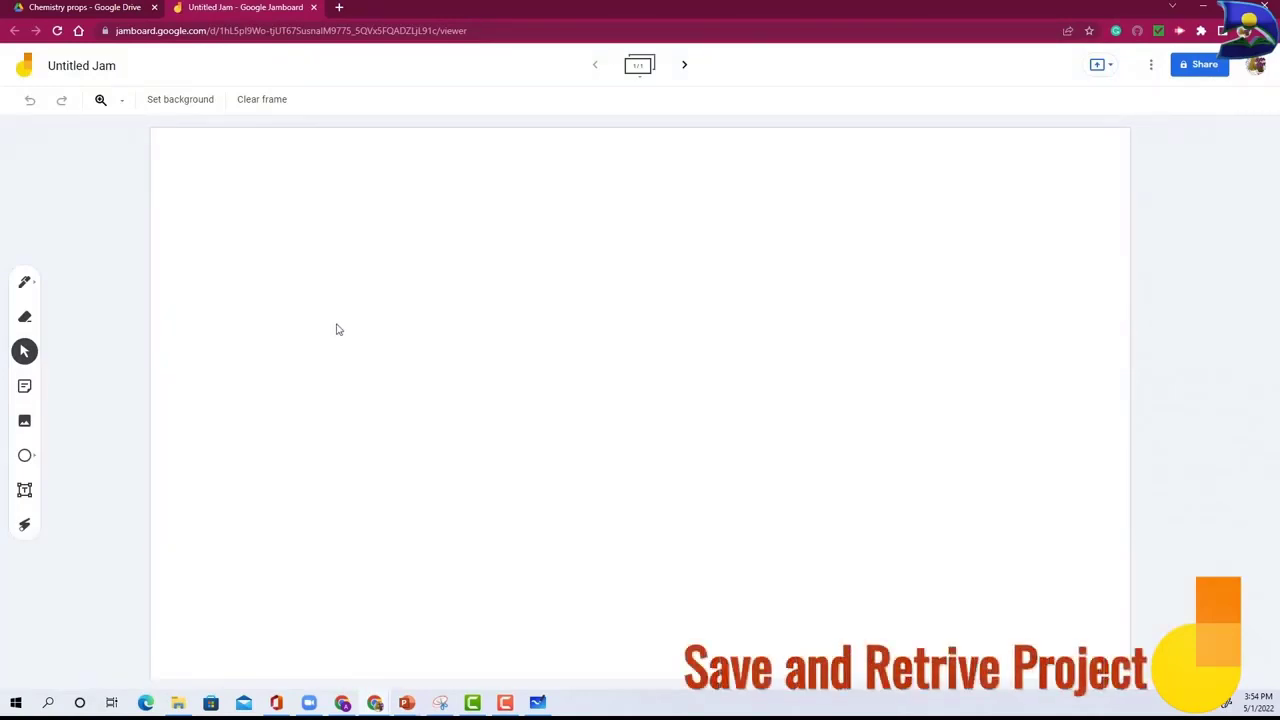
Step: Look through the Chemistry props folder in Drive, where the jam is stored, and return to the untitled jam
click(85, 10)
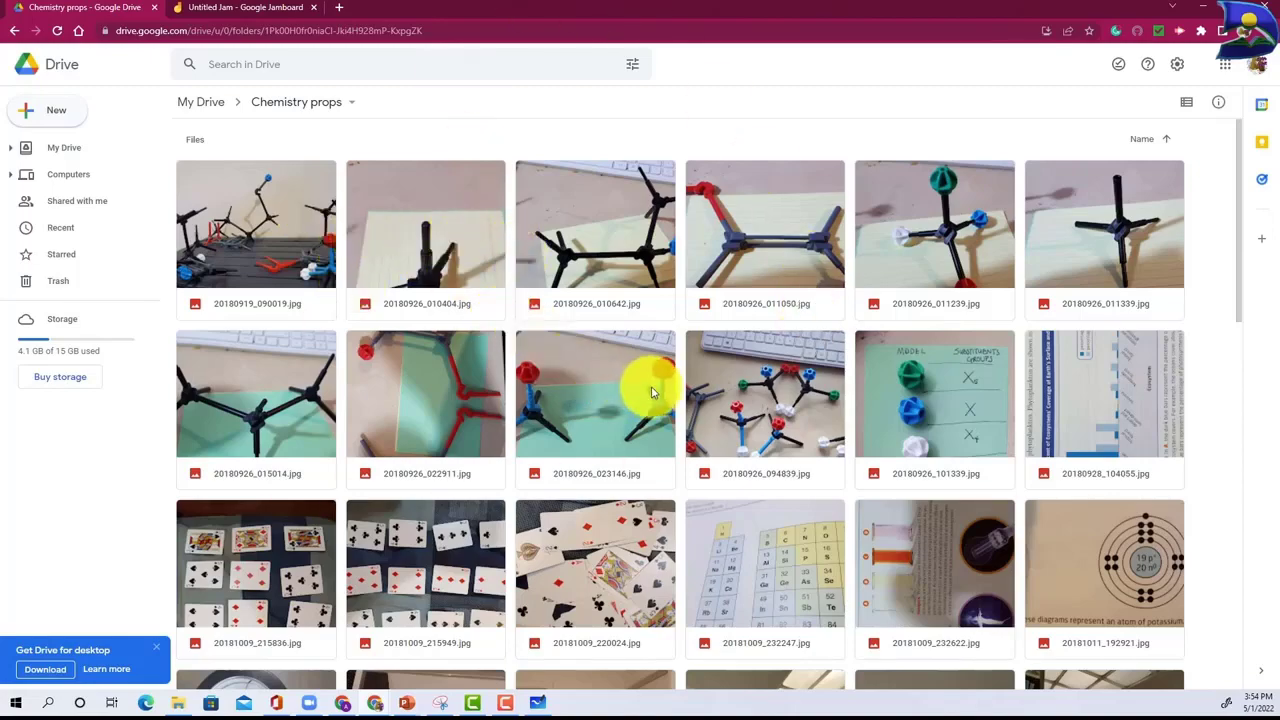
scroll(651, 391, down, 3)
scroll(651, 386, up, 3)
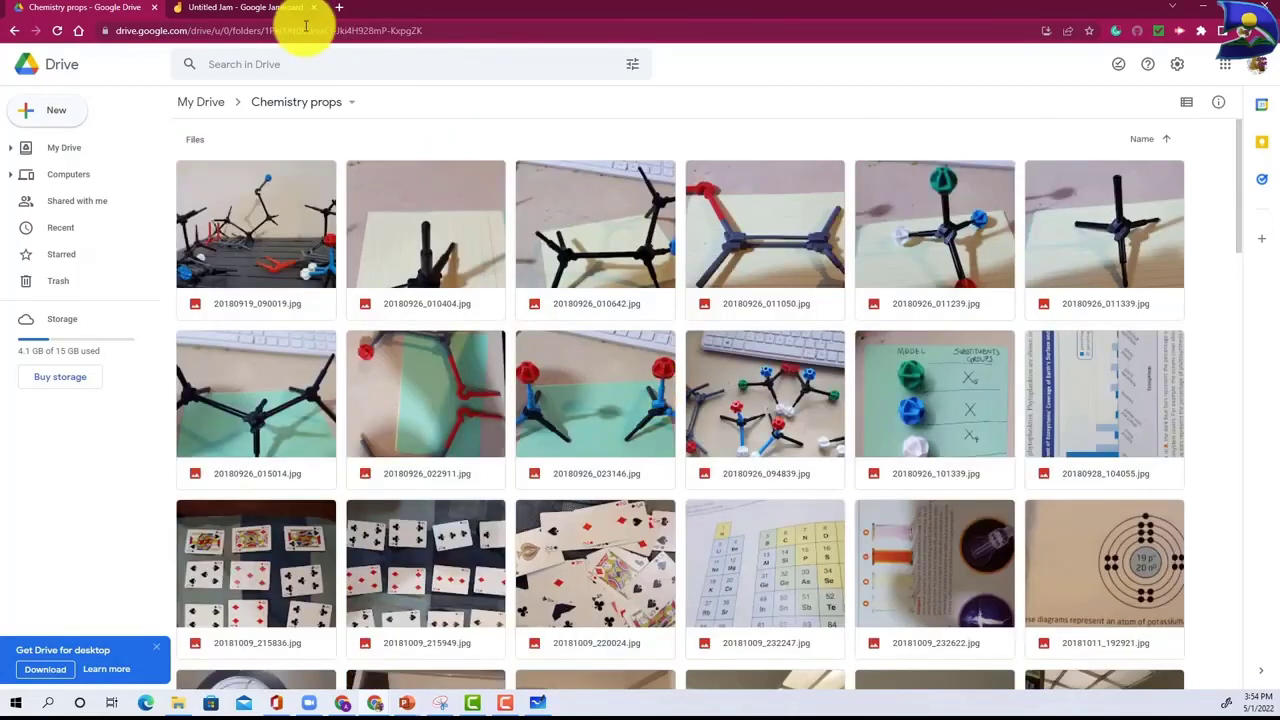
click(266, 9)
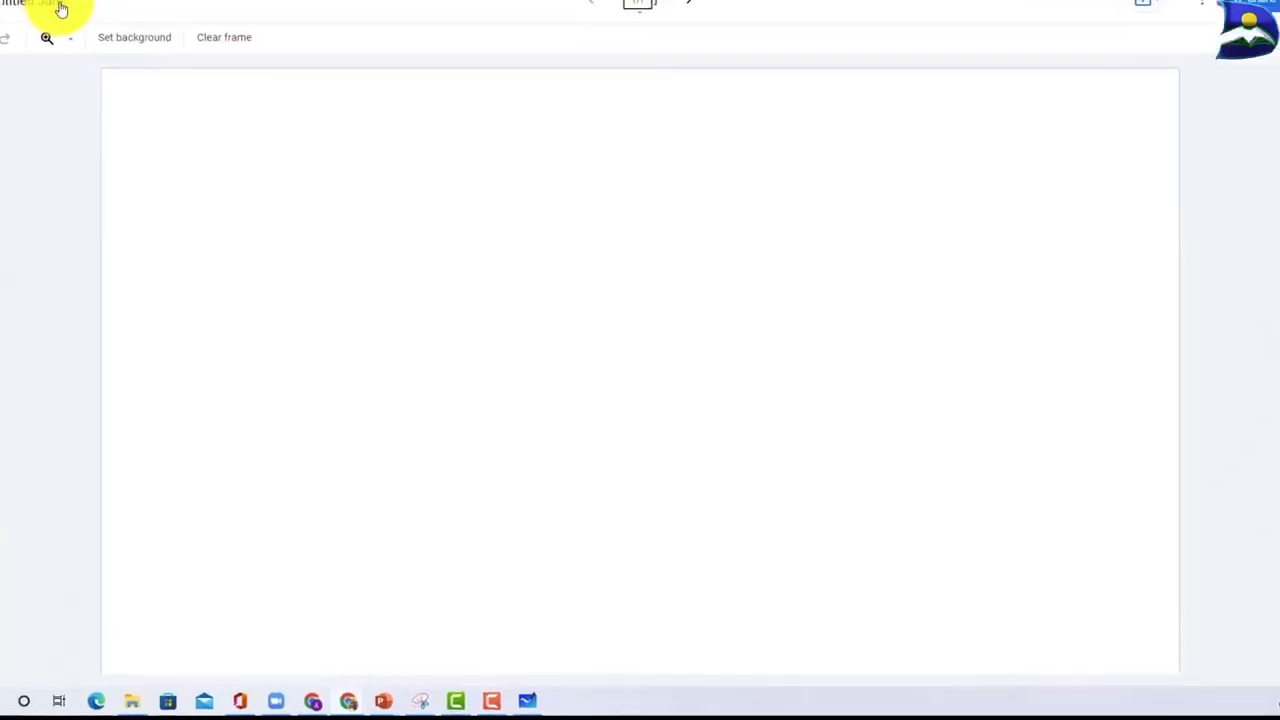
Step: Rename the untitled jam as Chemistry 101
click(130, 66)
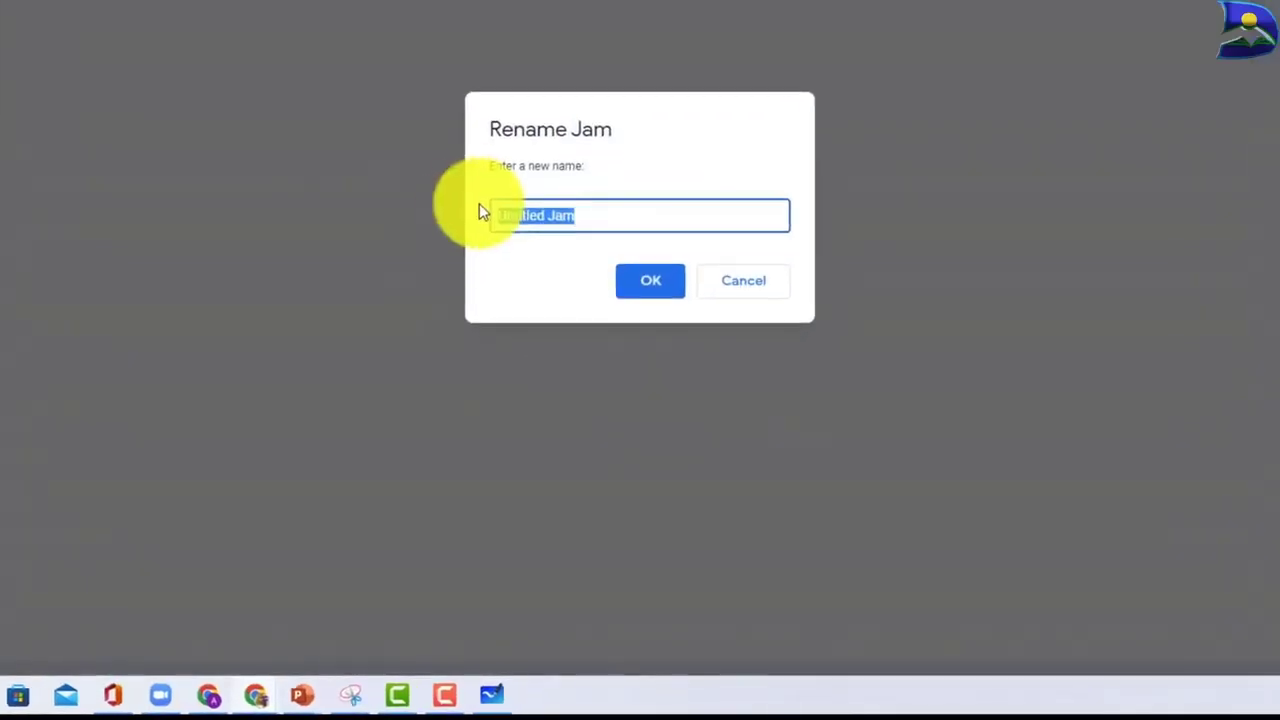
text(Chemistry)
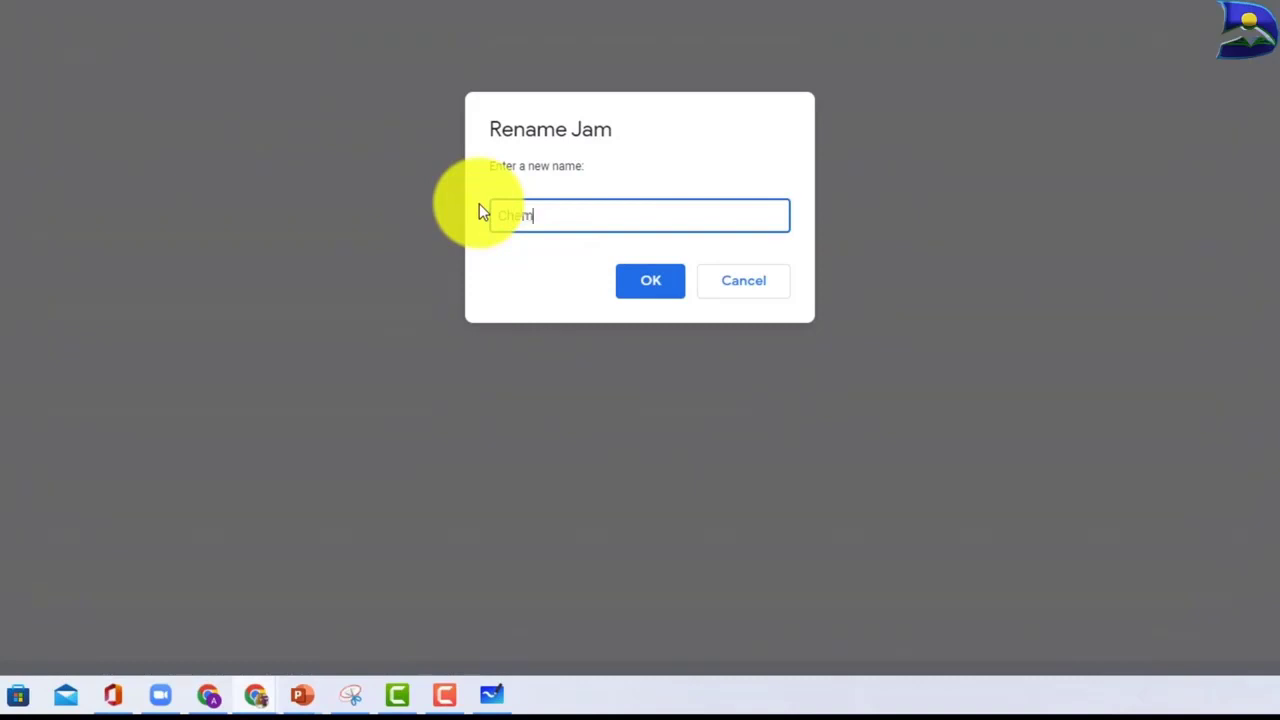
text( 101)
click(652, 286)
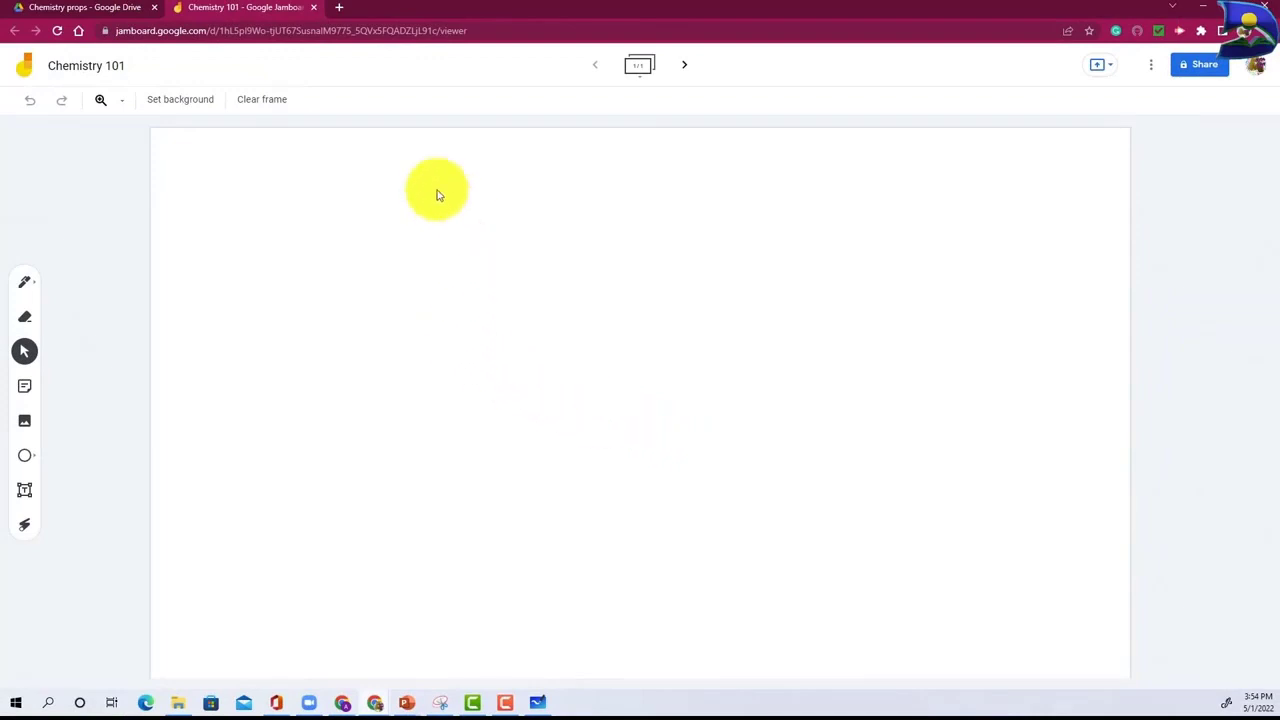
Step: Find the Chemistry 101 jam among the files of the Chemistry props folder in Drive
click(105, 12)
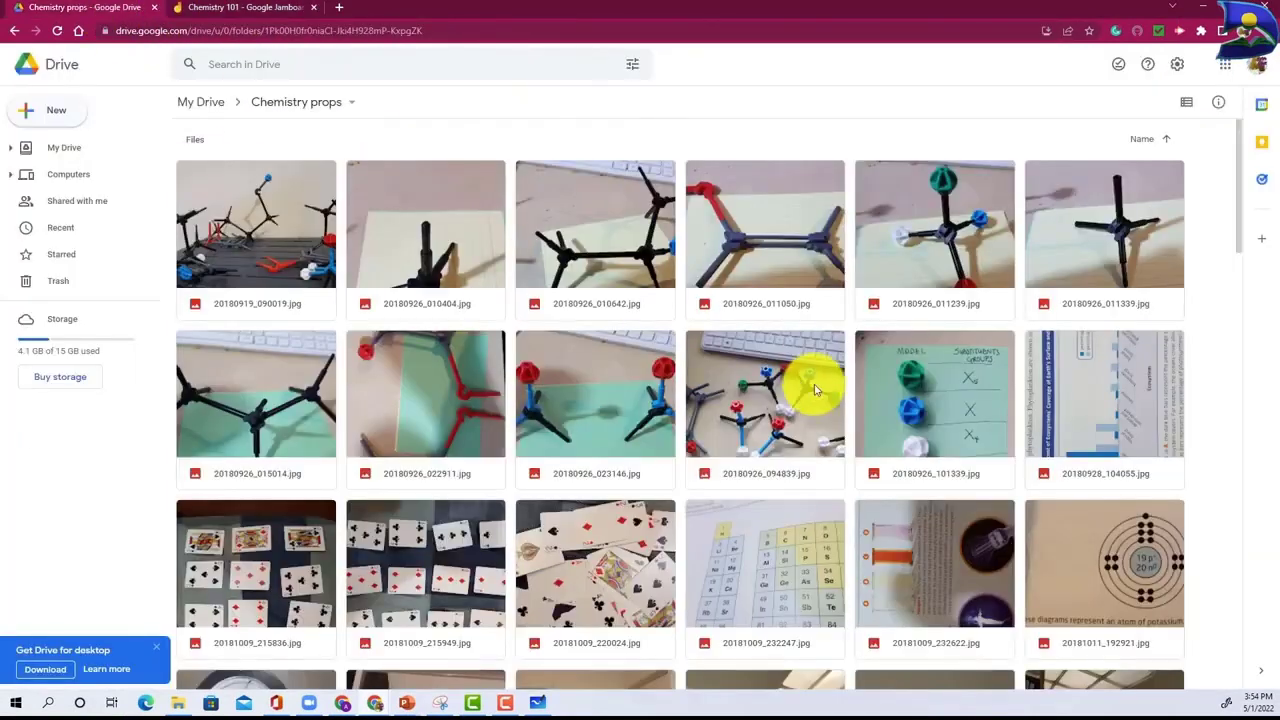
scroll(820, 312, down, 3)
scroll(822, 316, down, 15)
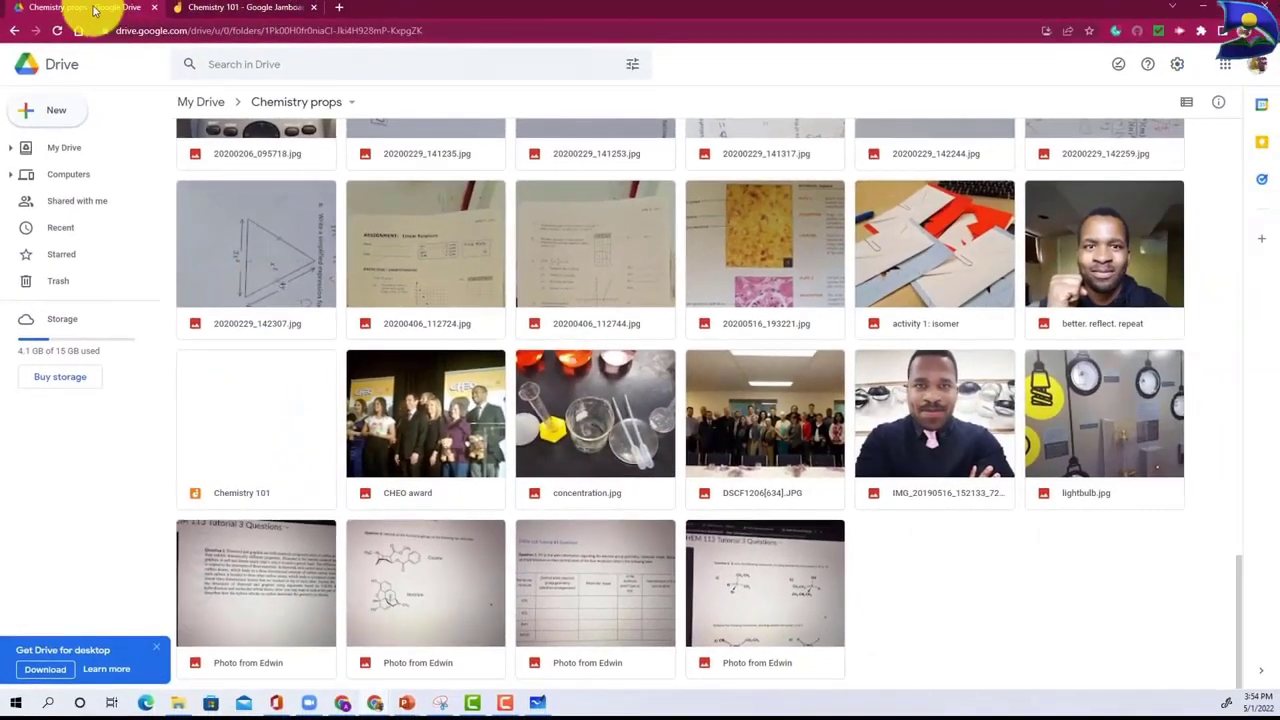
Step: Switch to Microsoft Whiteboard, reposition its window and create a new whiteboard
click(538, 703)
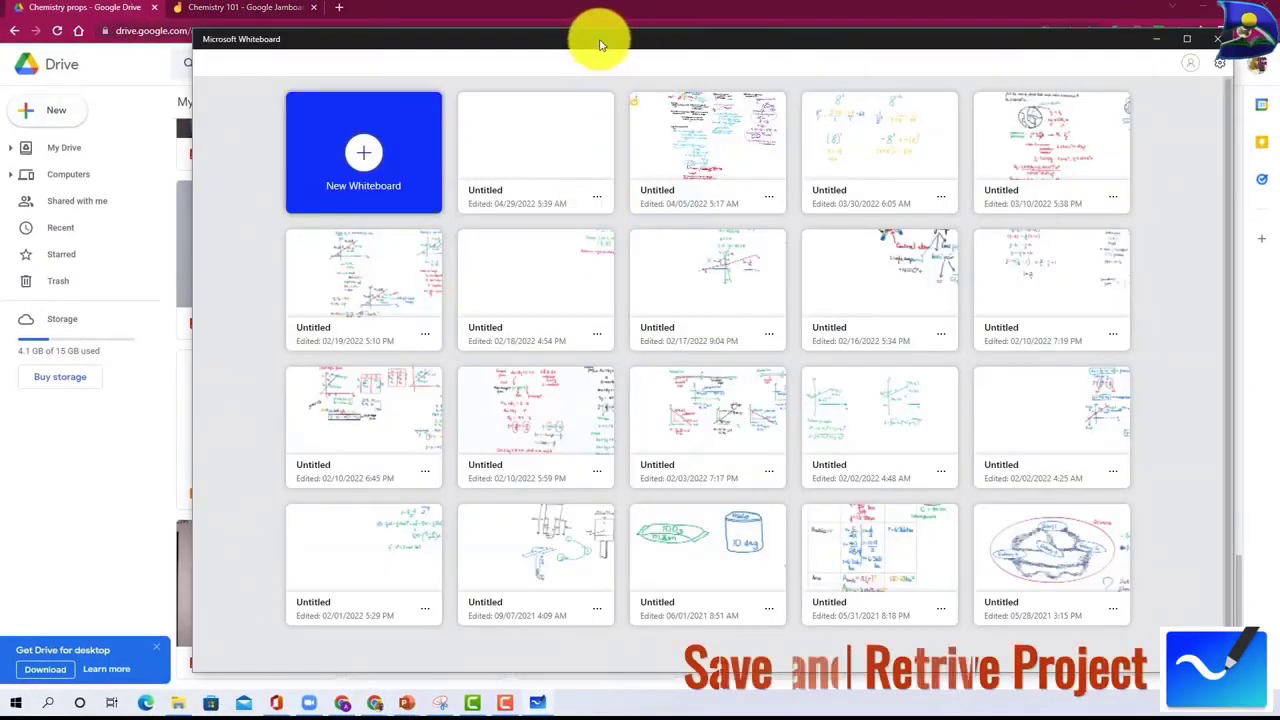
drag(600, 44, 560, 21)
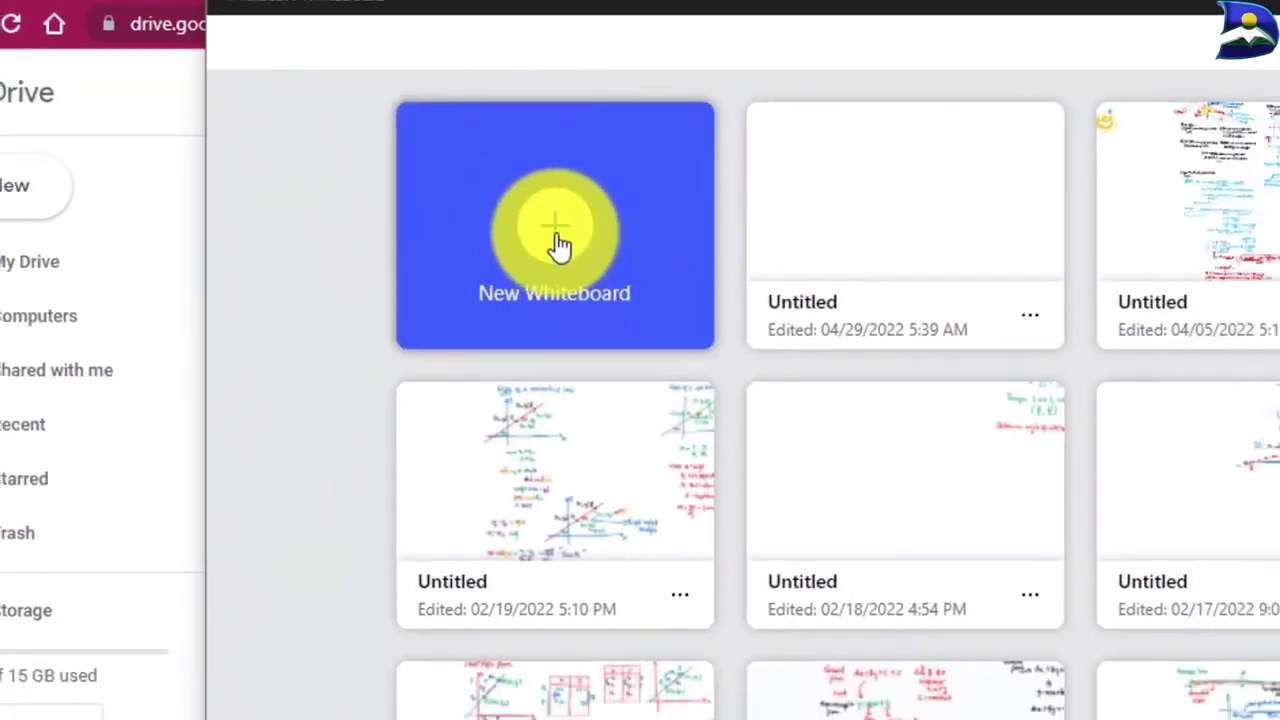
click(562, 238)
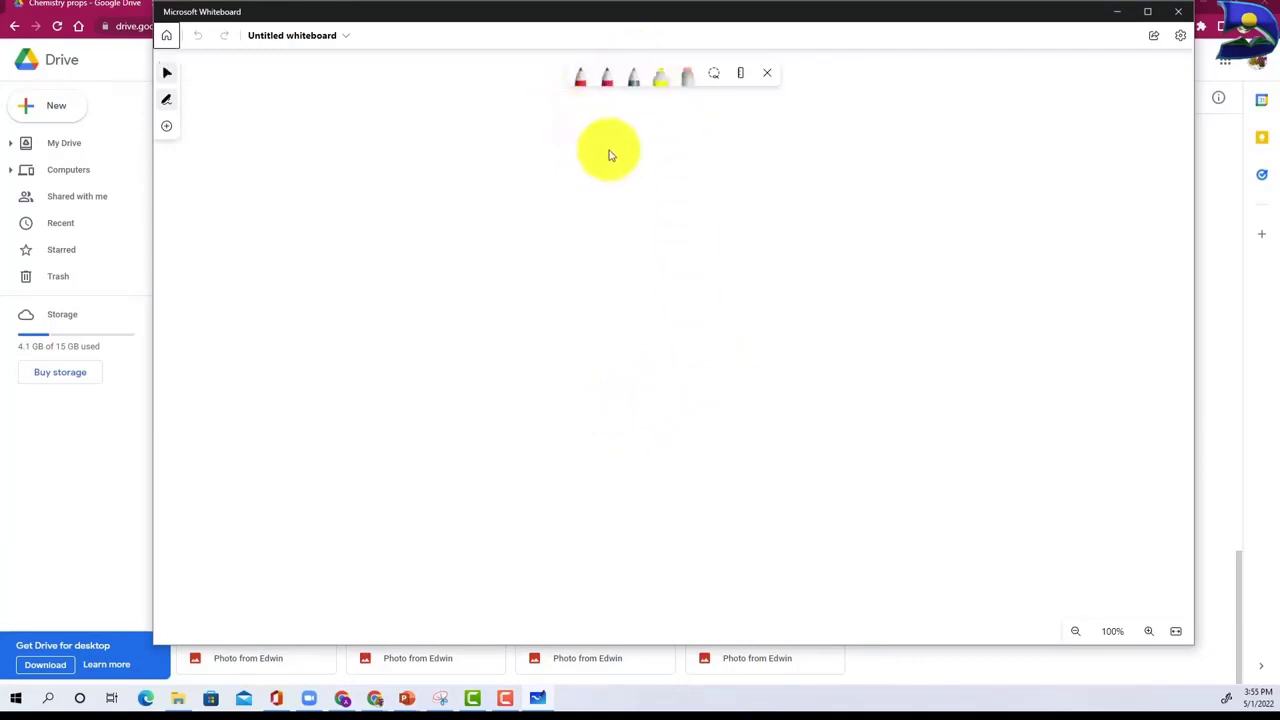
Step: Return to the Chemistry 101 jam in Chrome, view its options for sharing with people and groups, and close them
click(1208, 176)
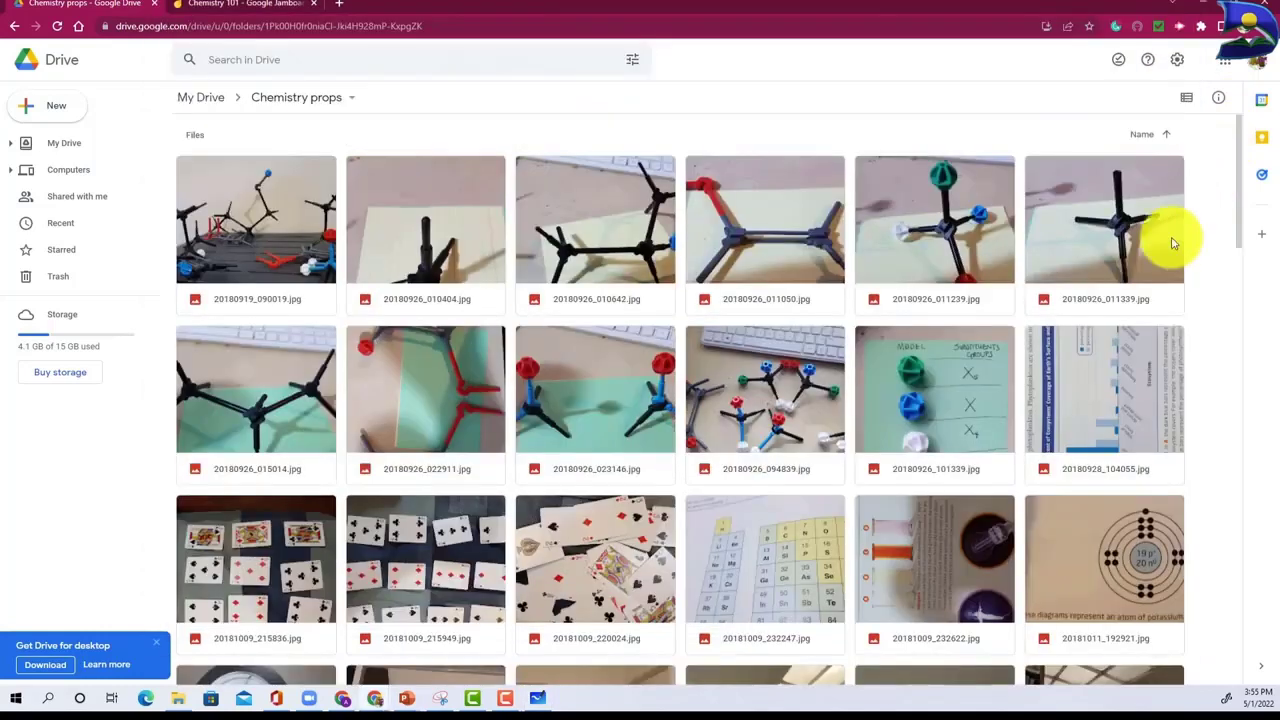
click(258, 5)
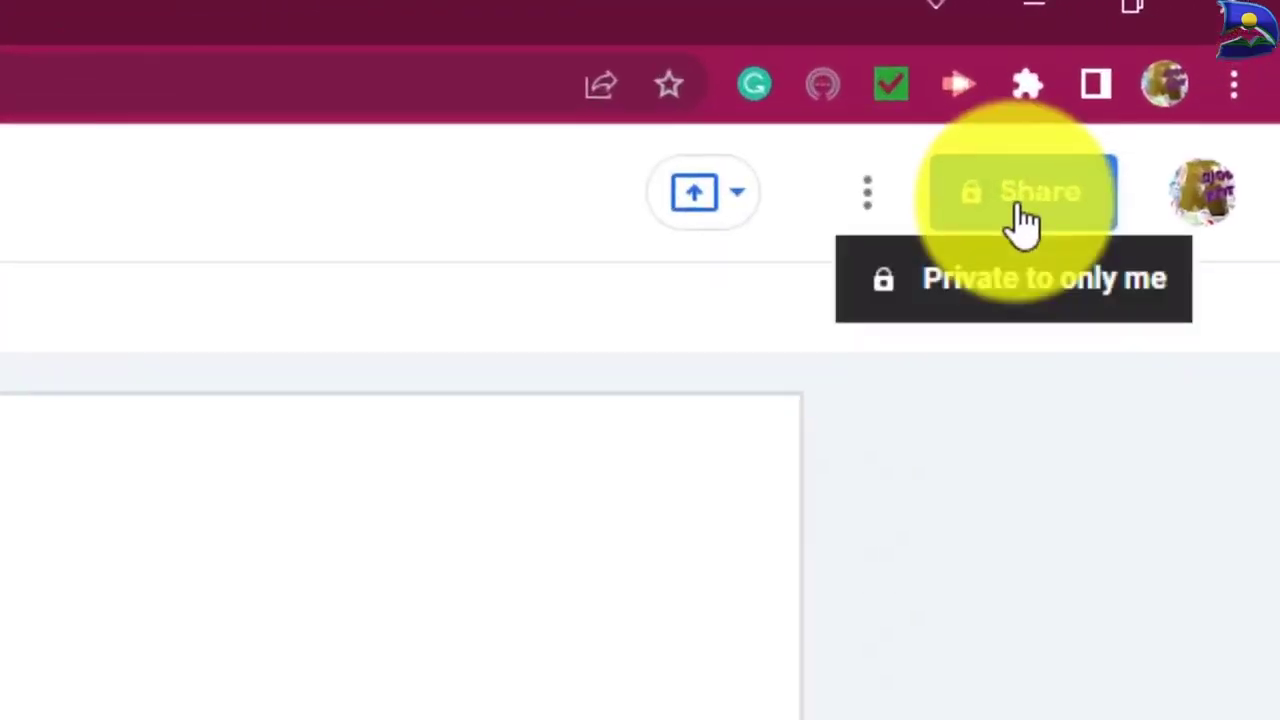
click(1020, 220)
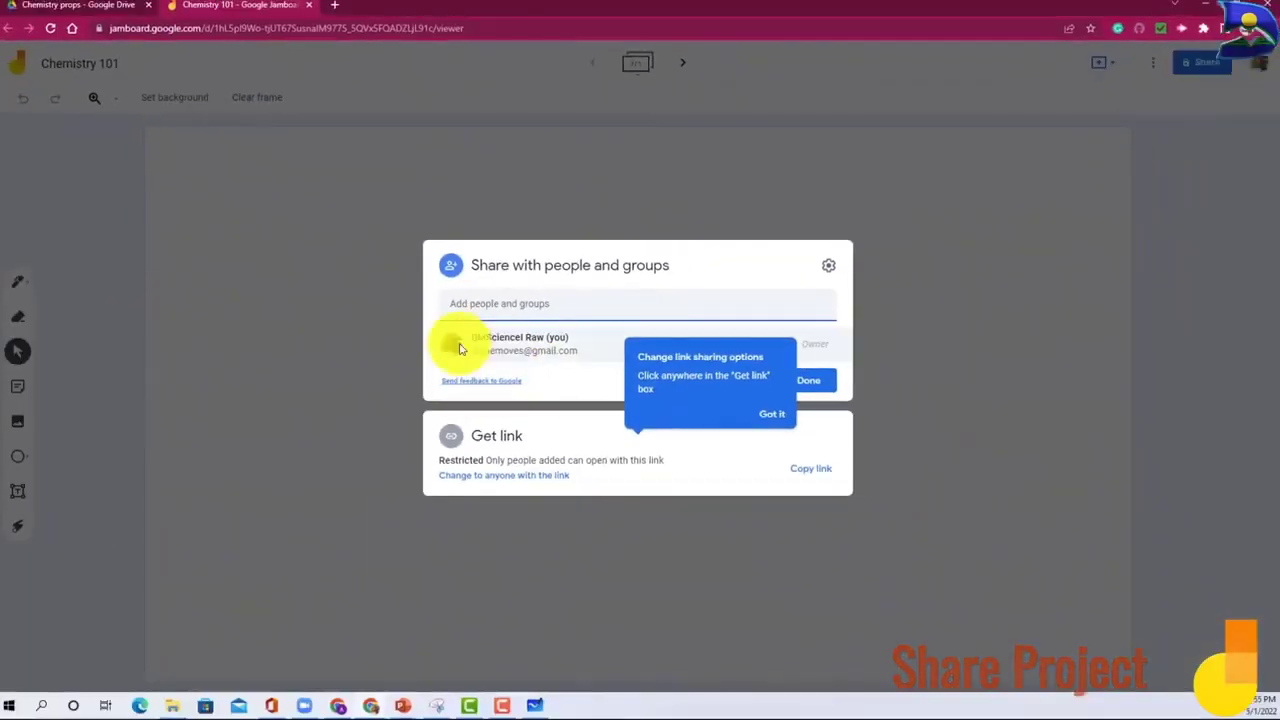
click(602, 303)
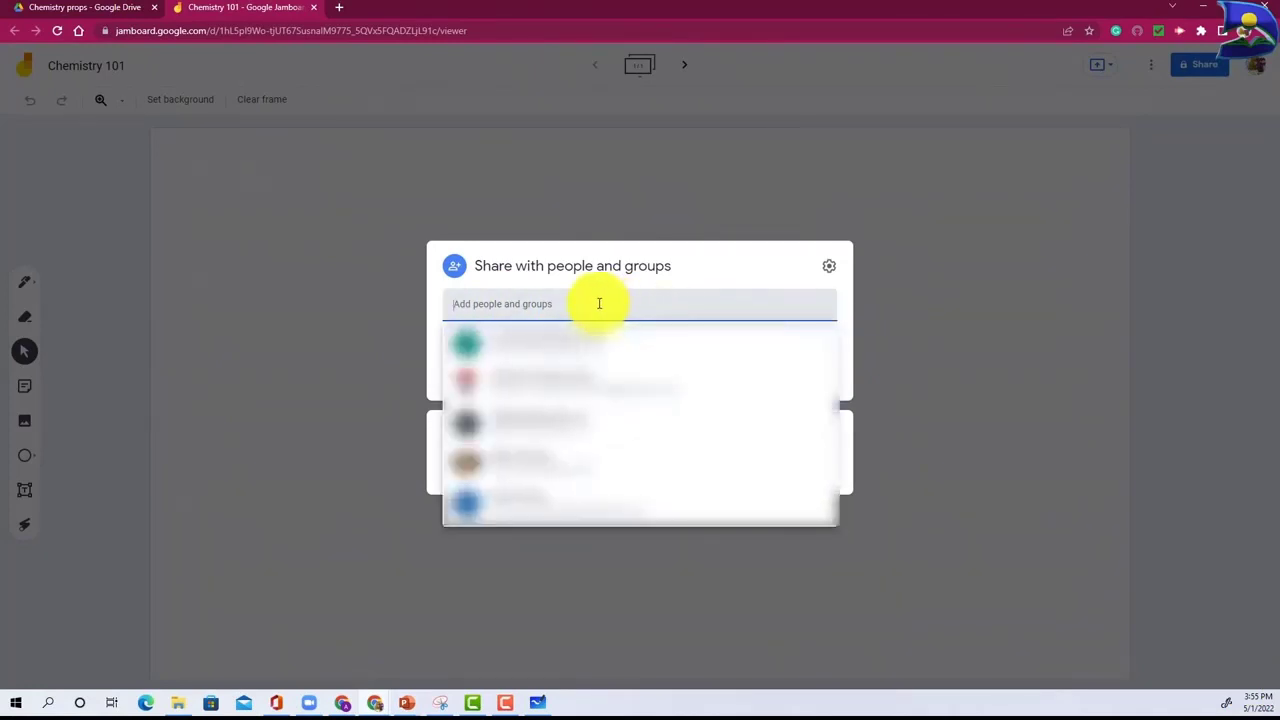
click(277, 334)
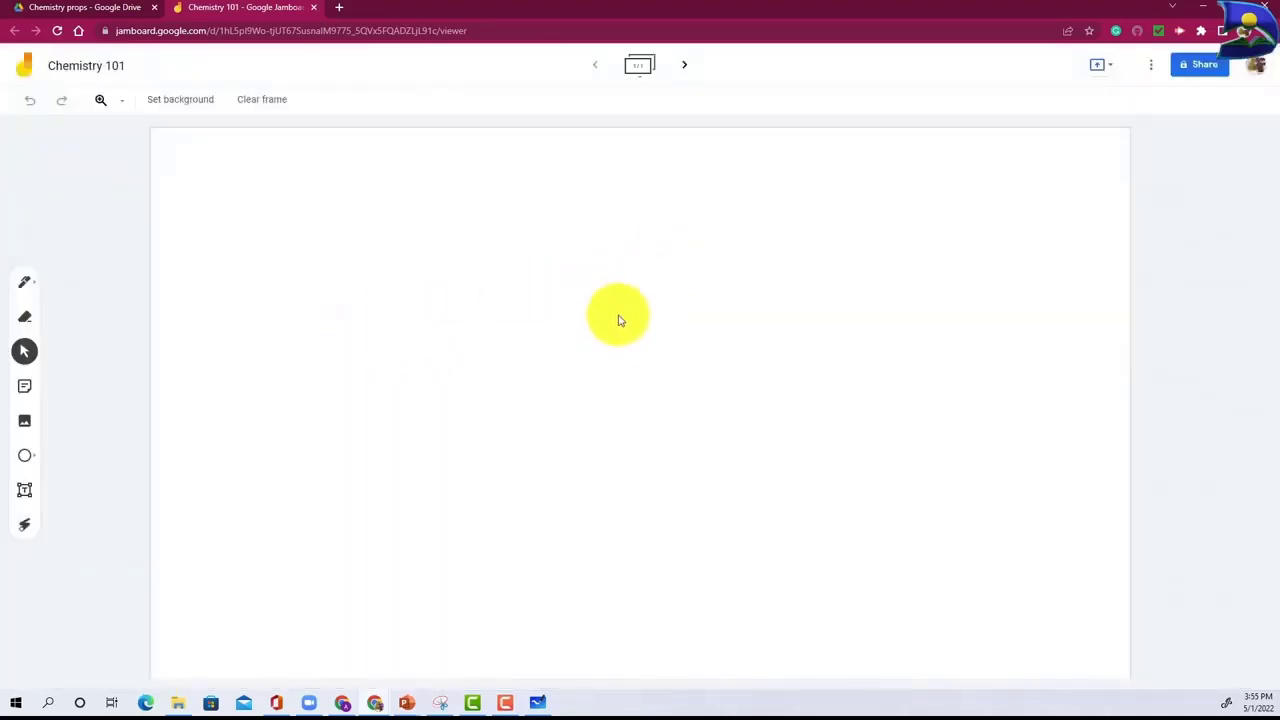
Step: Switch to Microsoft Whiteboard, turn on the share link for the untitled whiteboard and close the sharing options
click(537, 699)
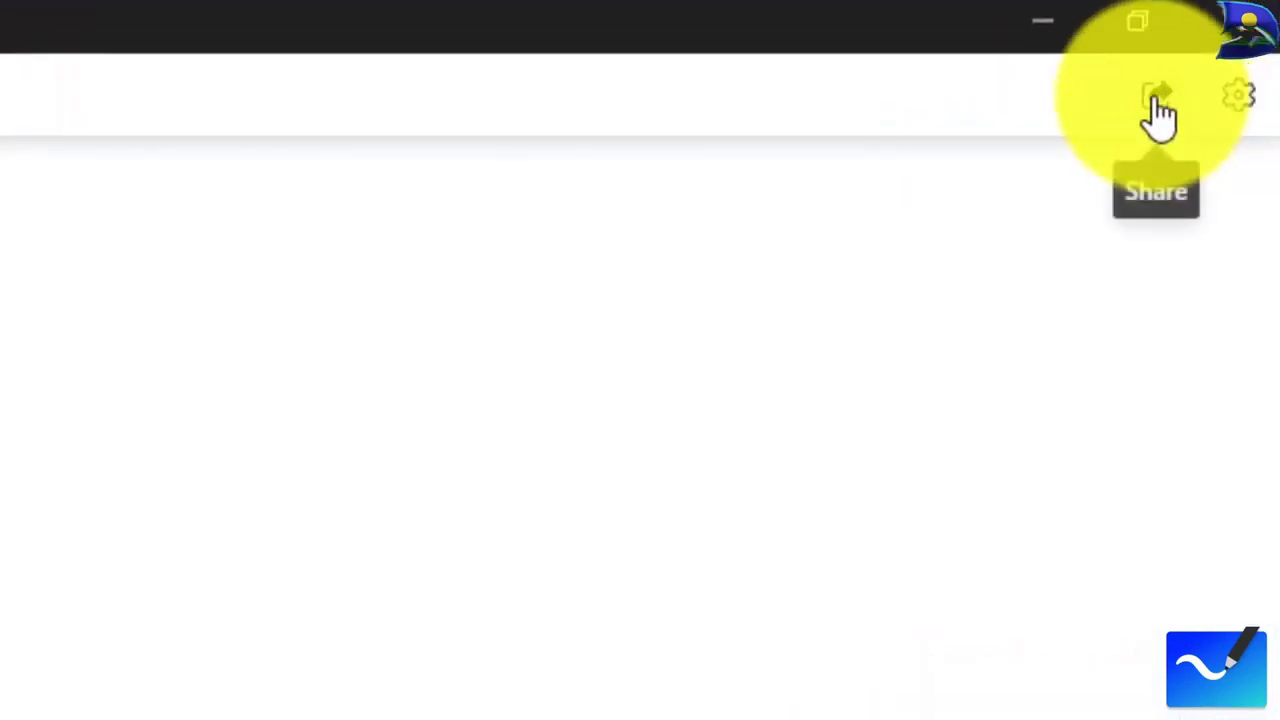
click(1159, 105)
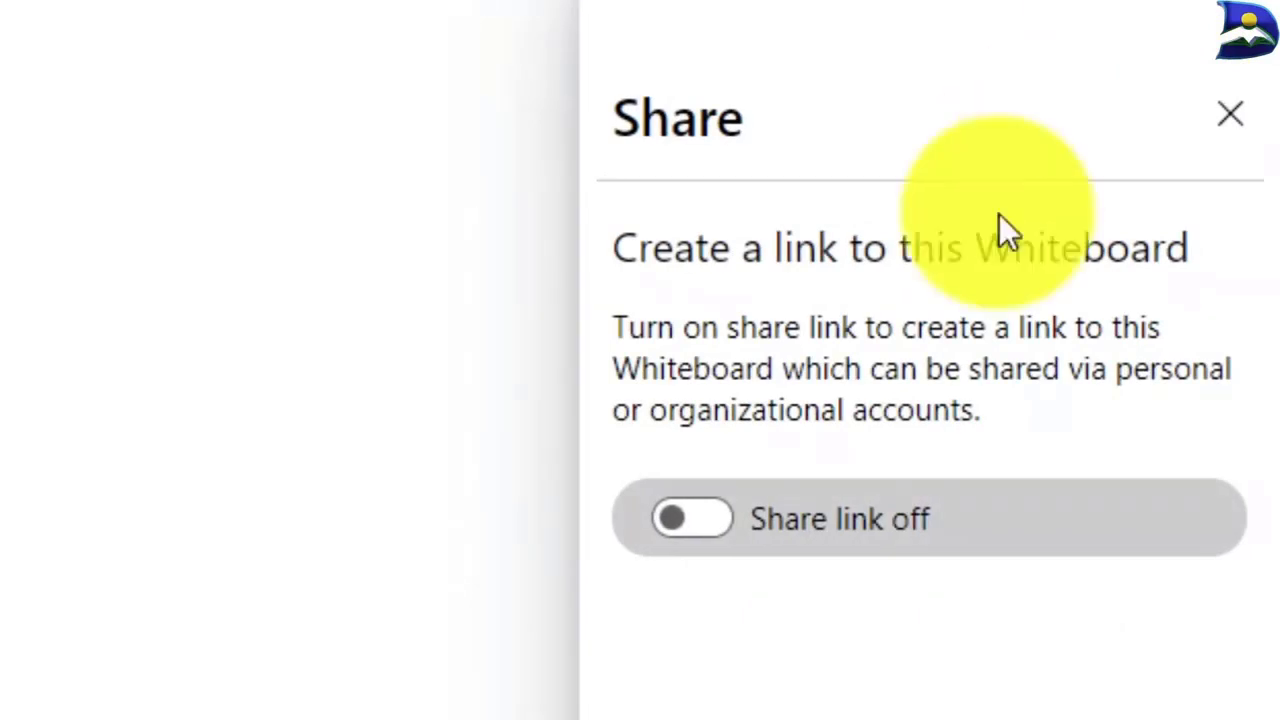
click(672, 528)
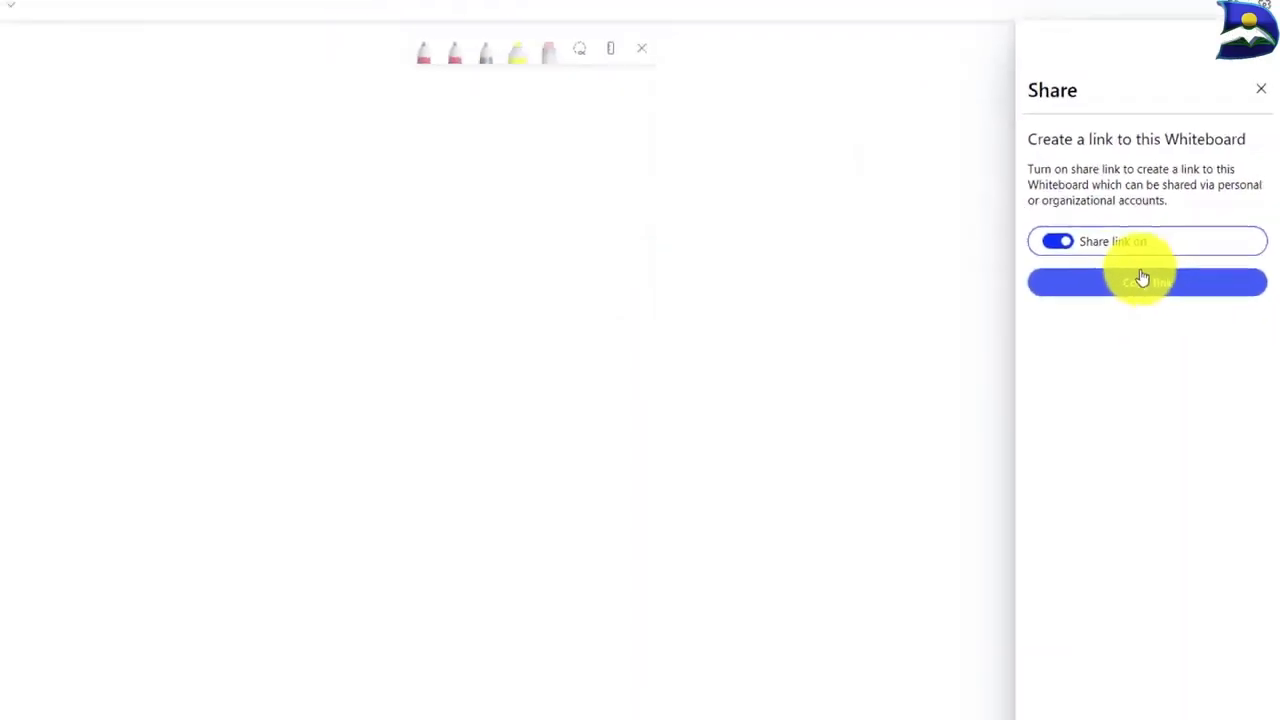
click(1265, 113)
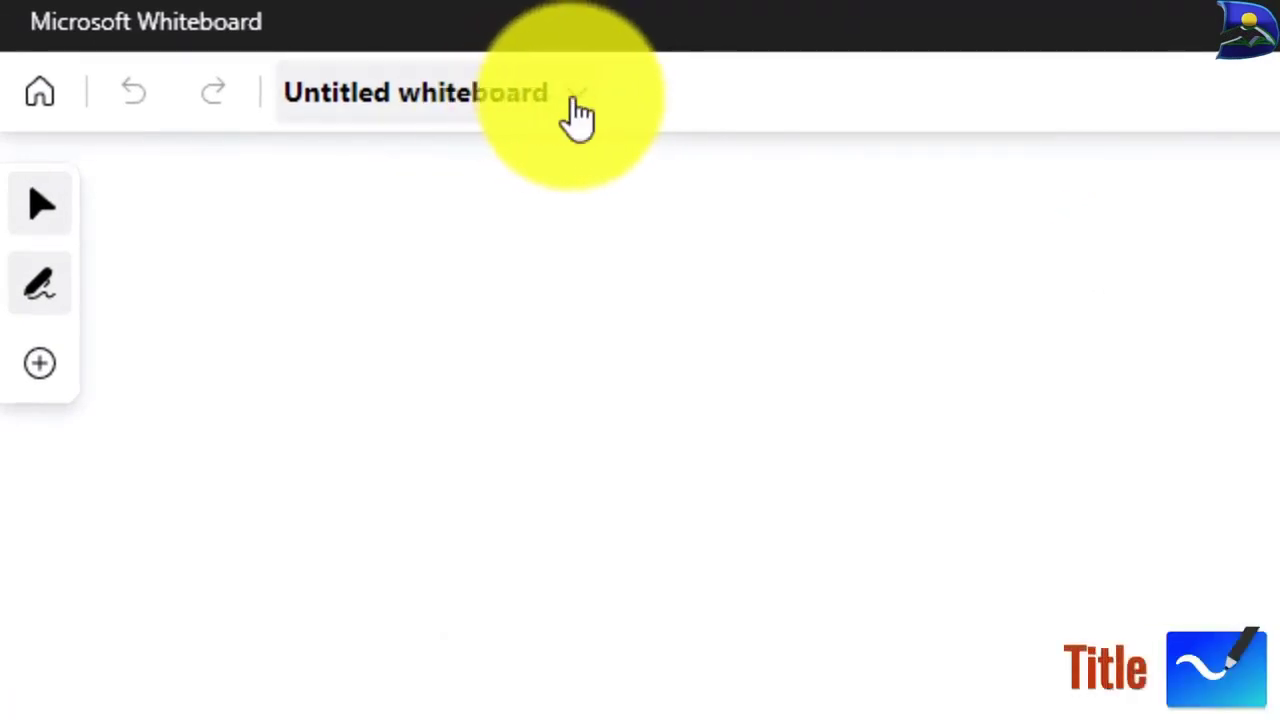
Step: Rename the untitled whiteboard as Chemistry 101 and reopen it from the overview of all boards
click(577, 100)
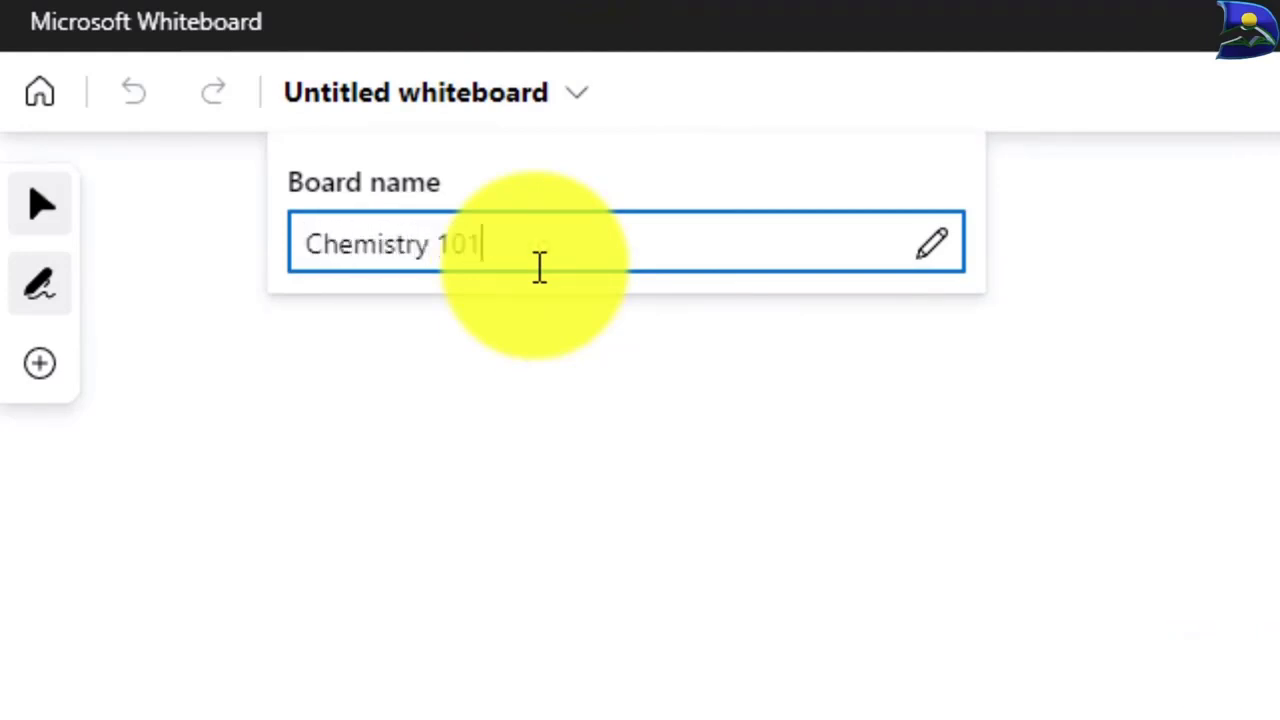
click(616, 304)
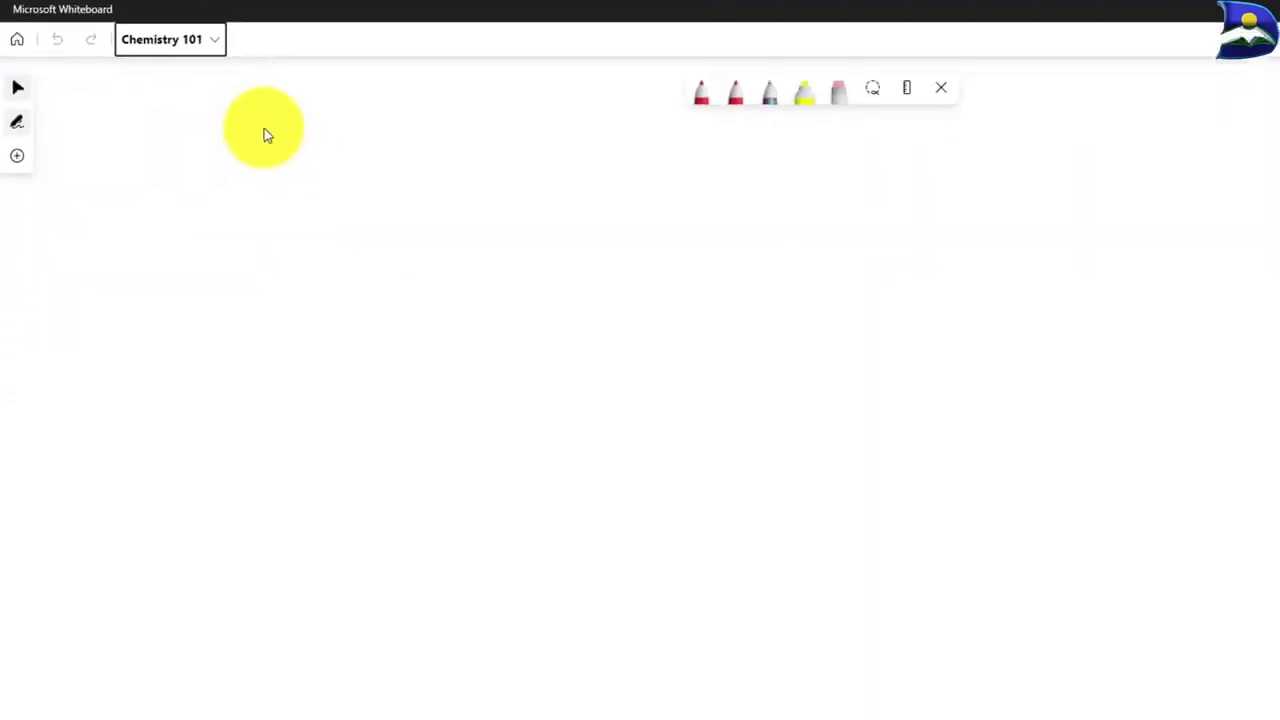
click(15, 36)
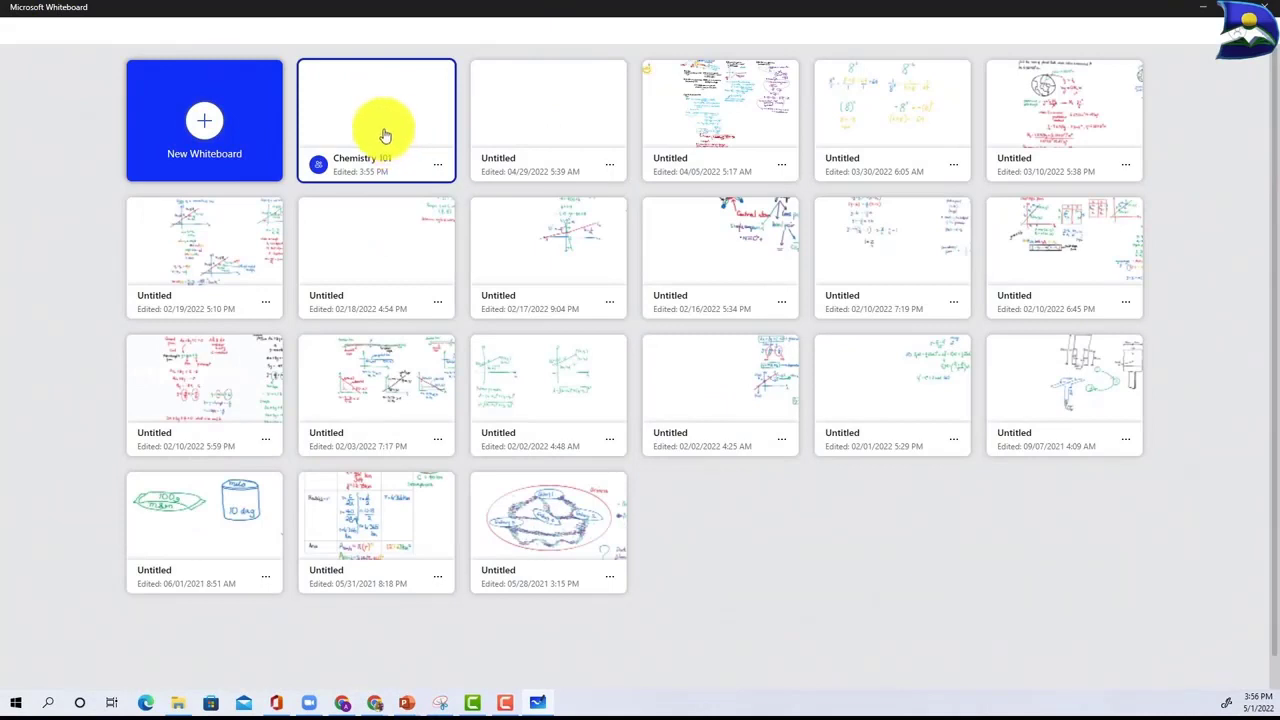
click(385, 134)
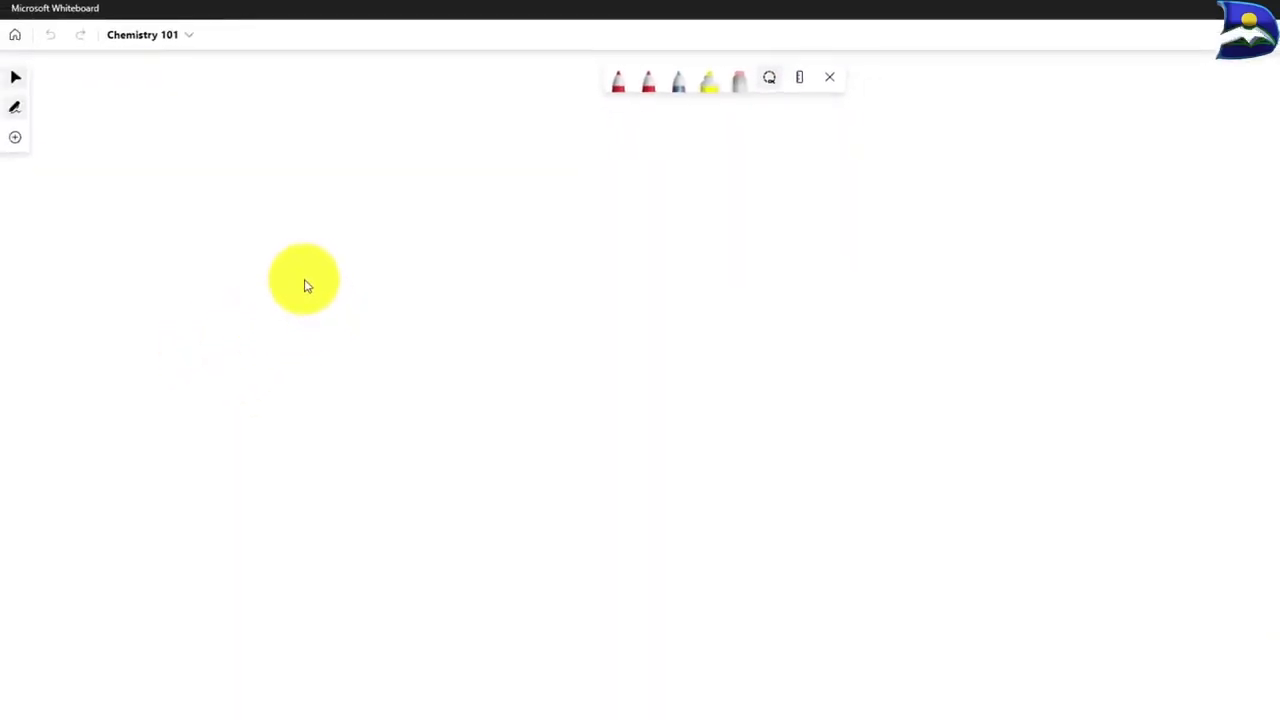
Step: Try a freehand lasso selection around a large empty area of the Chemistry 101 whiteboard
mouse_move(307, 268)
mouse_down()
mouse_move(474, 220)
mouse_move(646, 291)
mouse_move(614, 455)
mouse_move(466, 489)
mouse_move(314, 449)
mouse_move(282, 340)
mouse_up()
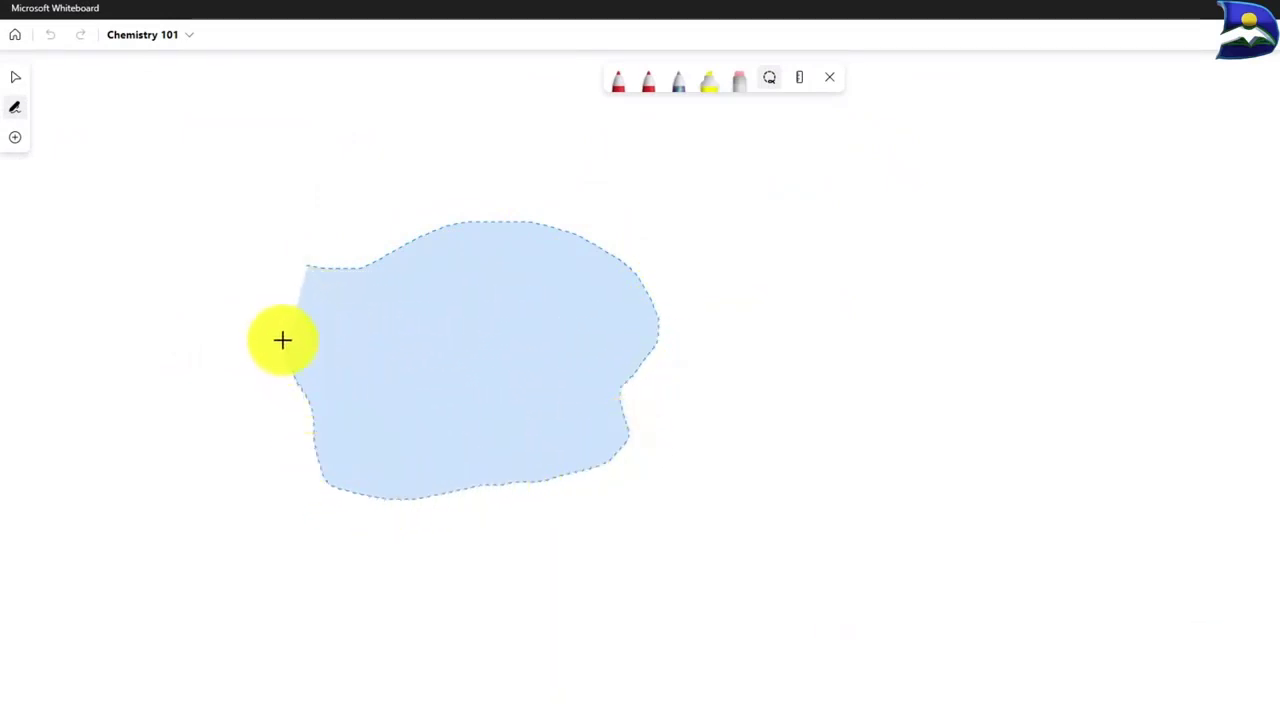
drag(300, 269, 301, 270)
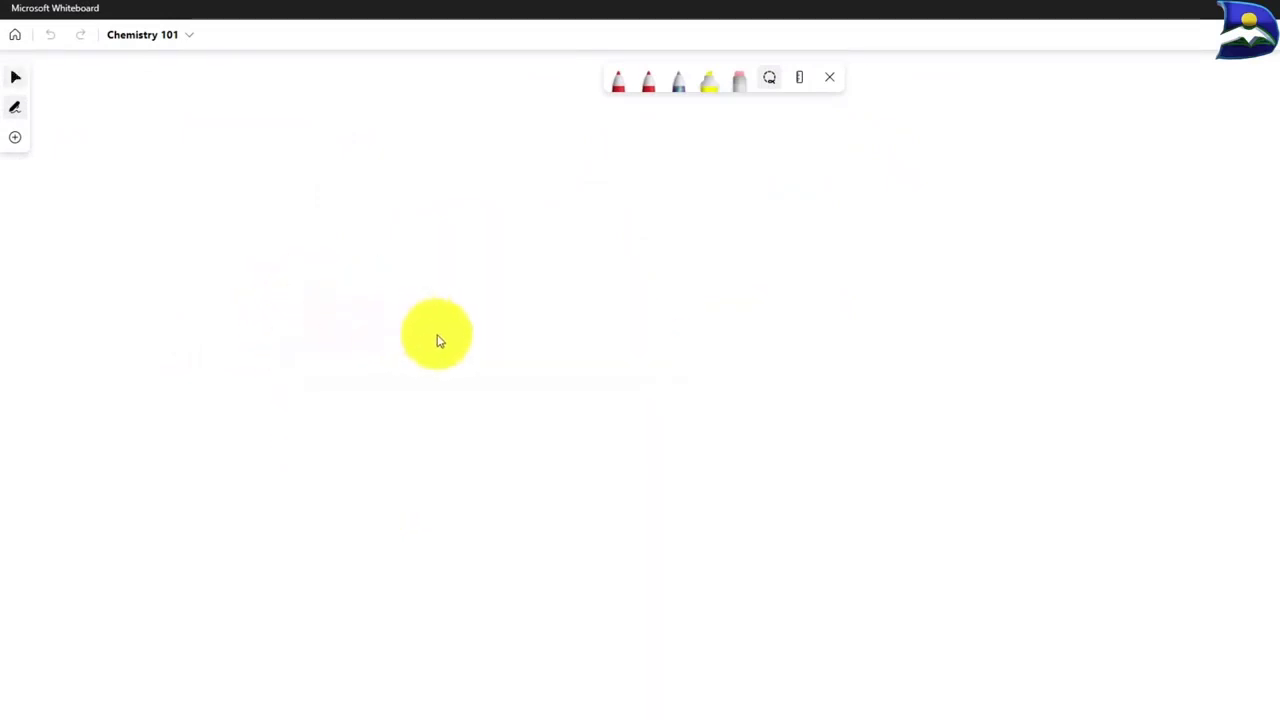
Step: Draw a short wavy line with the Galaxy pen and two longer freehand curves with the red pens on the whiteboard
click(680, 85)
mouse_move(249, 299)
mouse_down()
mouse_move(400, 349)
mouse_move(463, 325)
mouse_up()
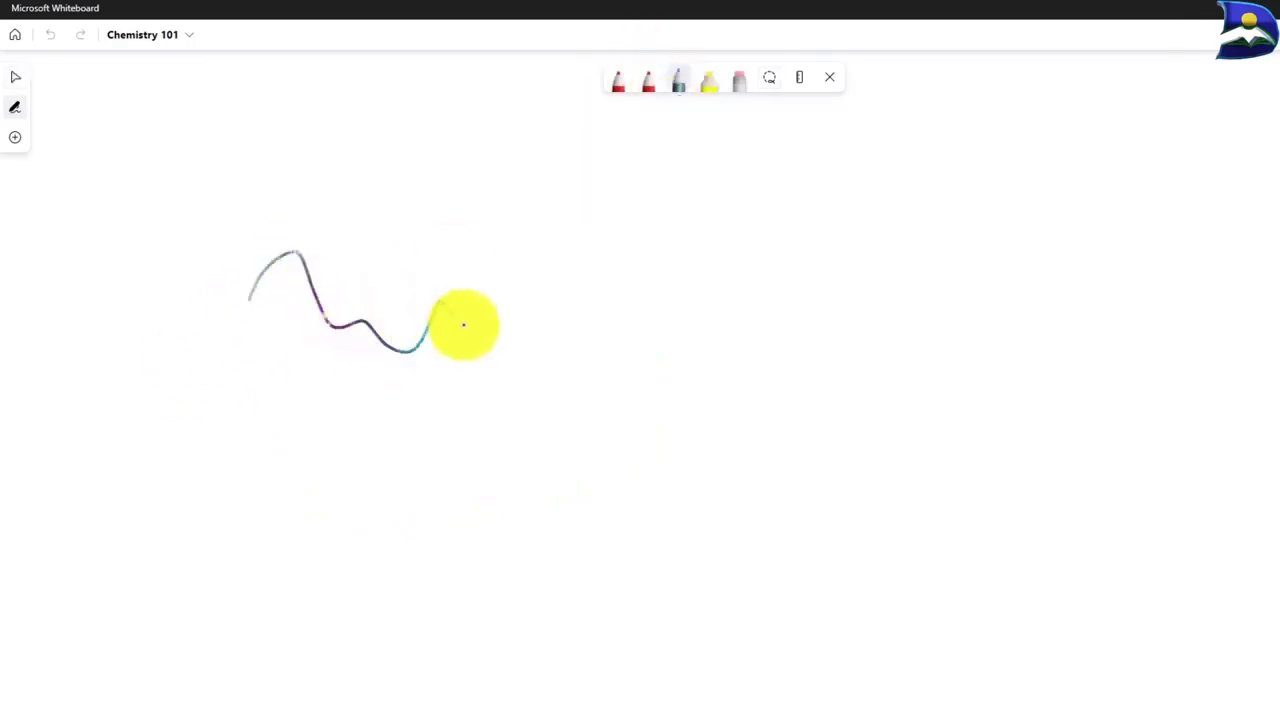
click(653, 95)
mouse_move(570, 280)
mouse_down()
mouse_move(603, 286)
mouse_move(483, 491)
mouse_move(349, 405)
mouse_move(366, 504)
mouse_up()
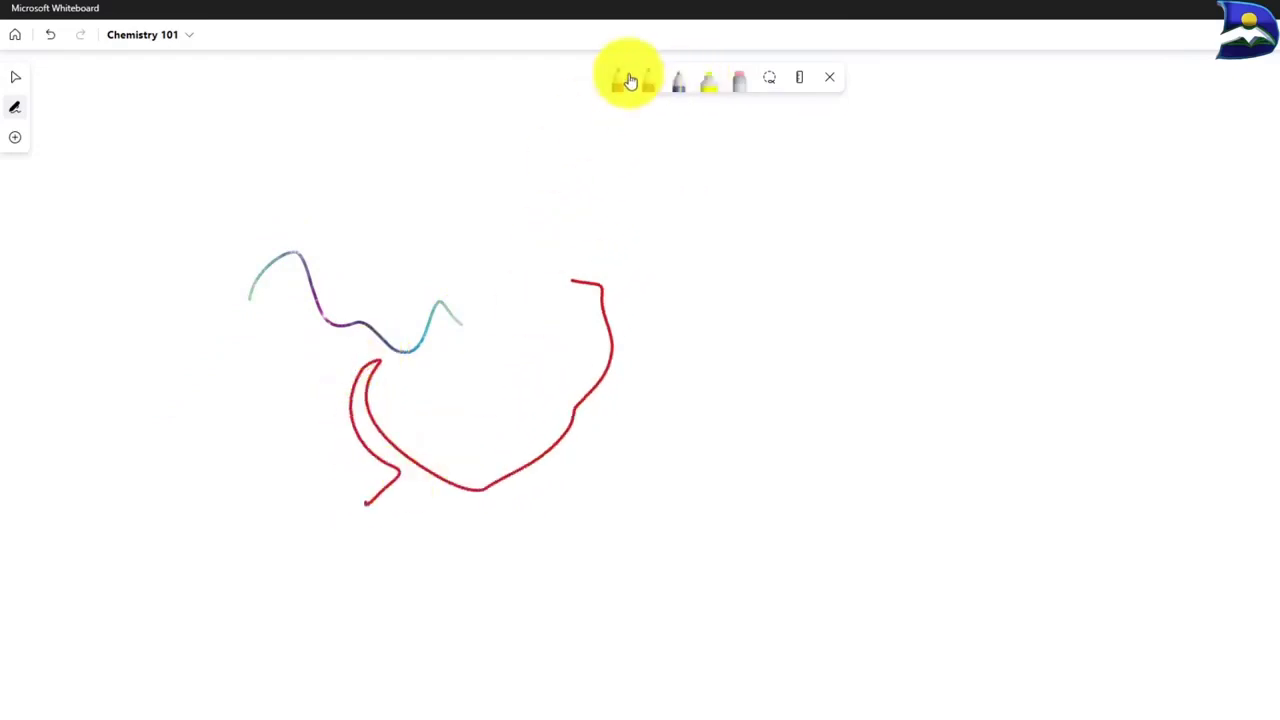
mouse_move(480, 188)
mouse_down()
mouse_move(566, 217)
mouse_move(784, 356)
mouse_up()
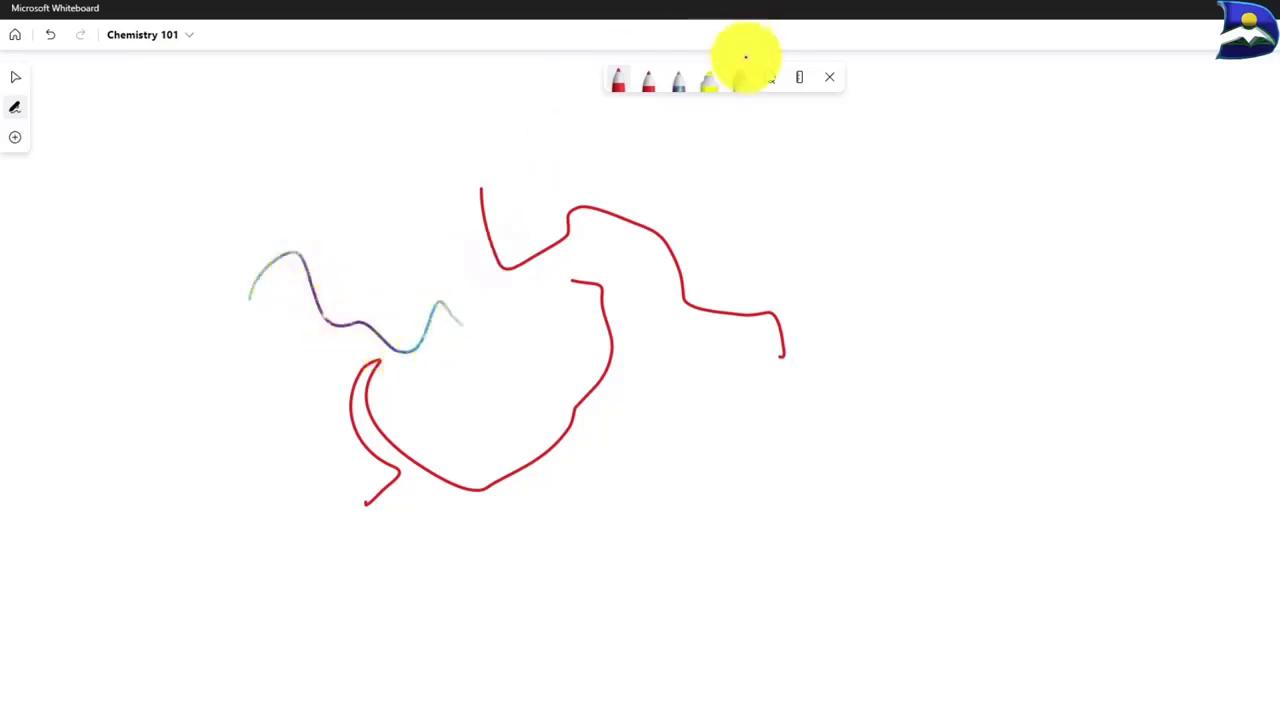
Step: Select the wavy Galaxy line by drawing a freehand lasso around it
click(773, 80)
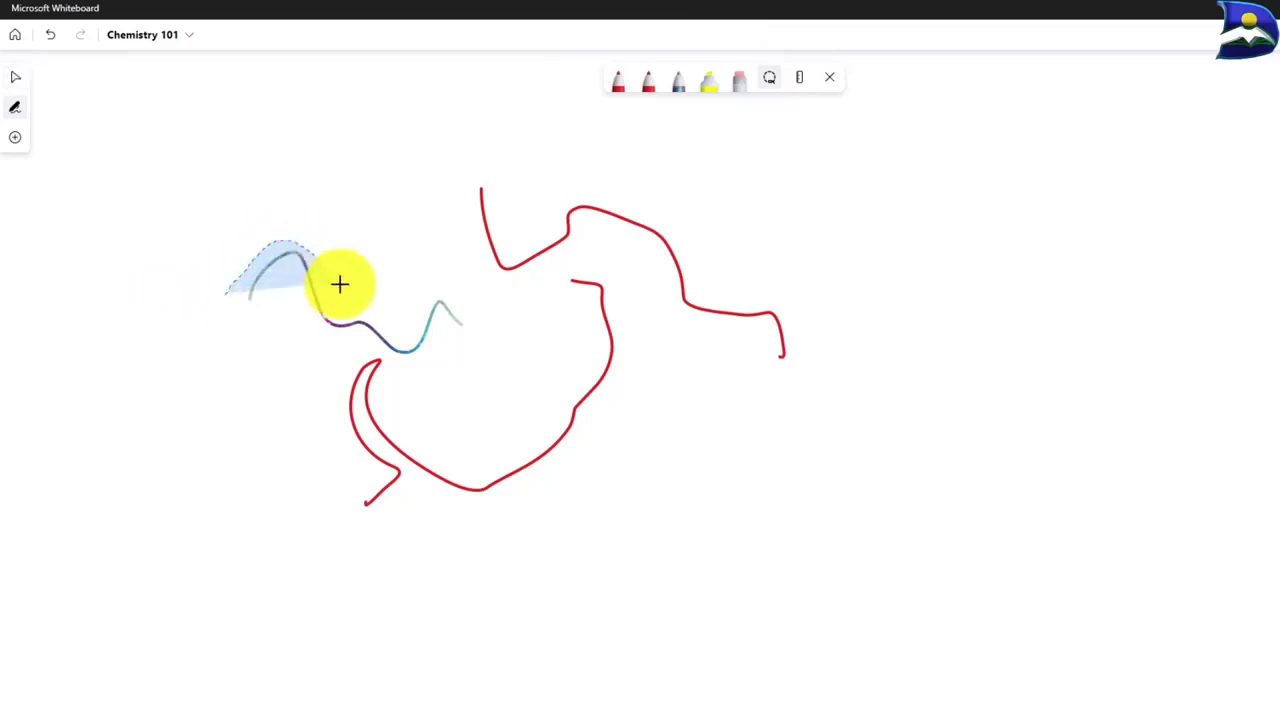
mouse_move(391, 278)
mouse_down()
mouse_move(451, 291)
mouse_move(468, 354)
mouse_up()
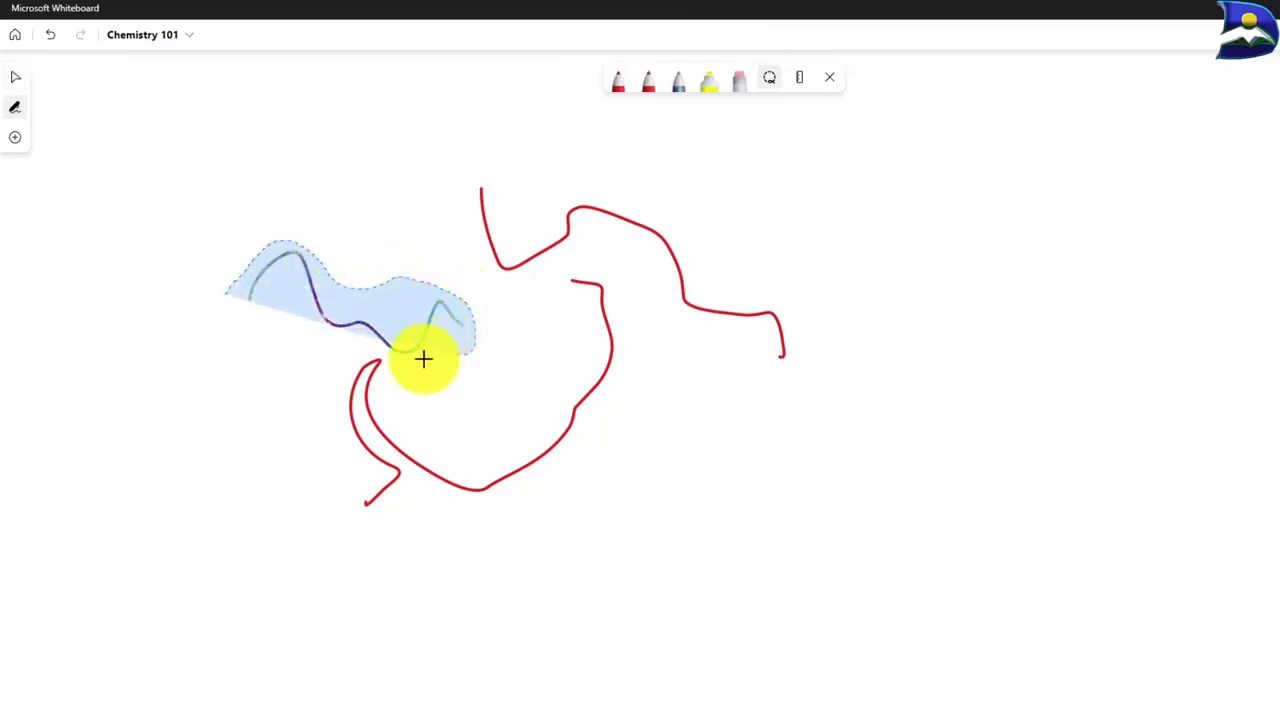
drag(388, 357, 320, 360)
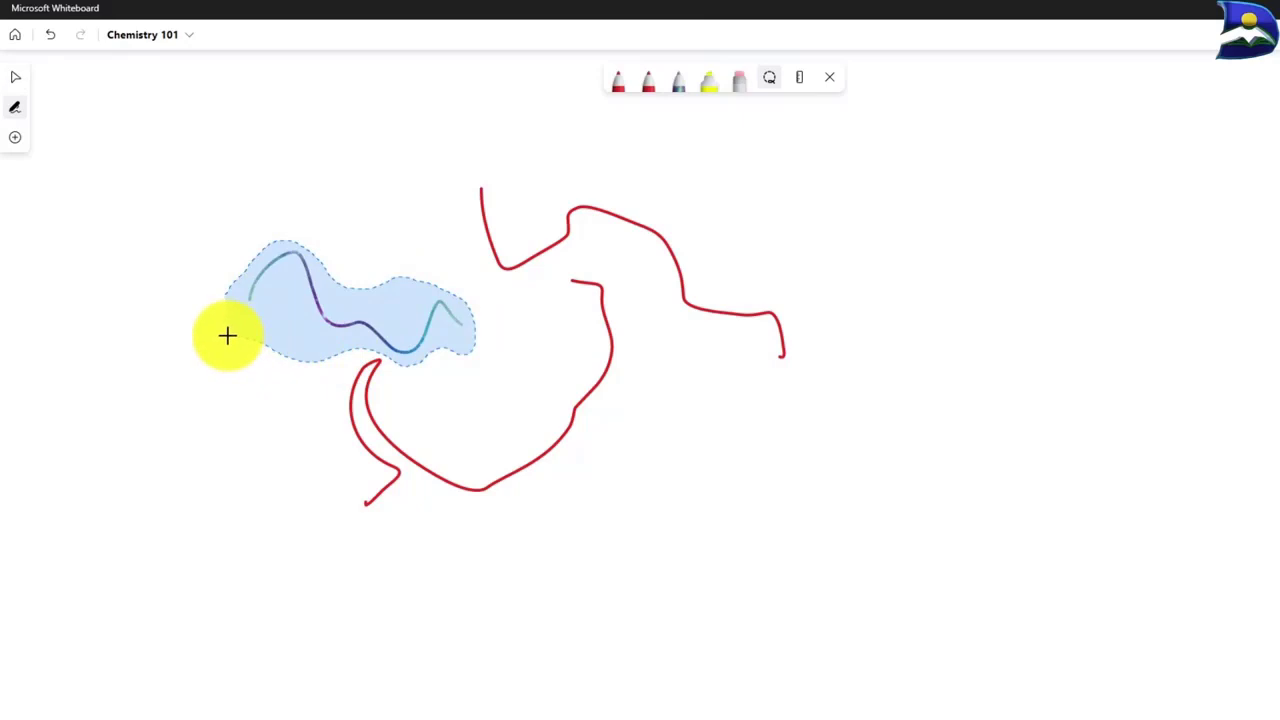
drag(227, 335, 232, 334)
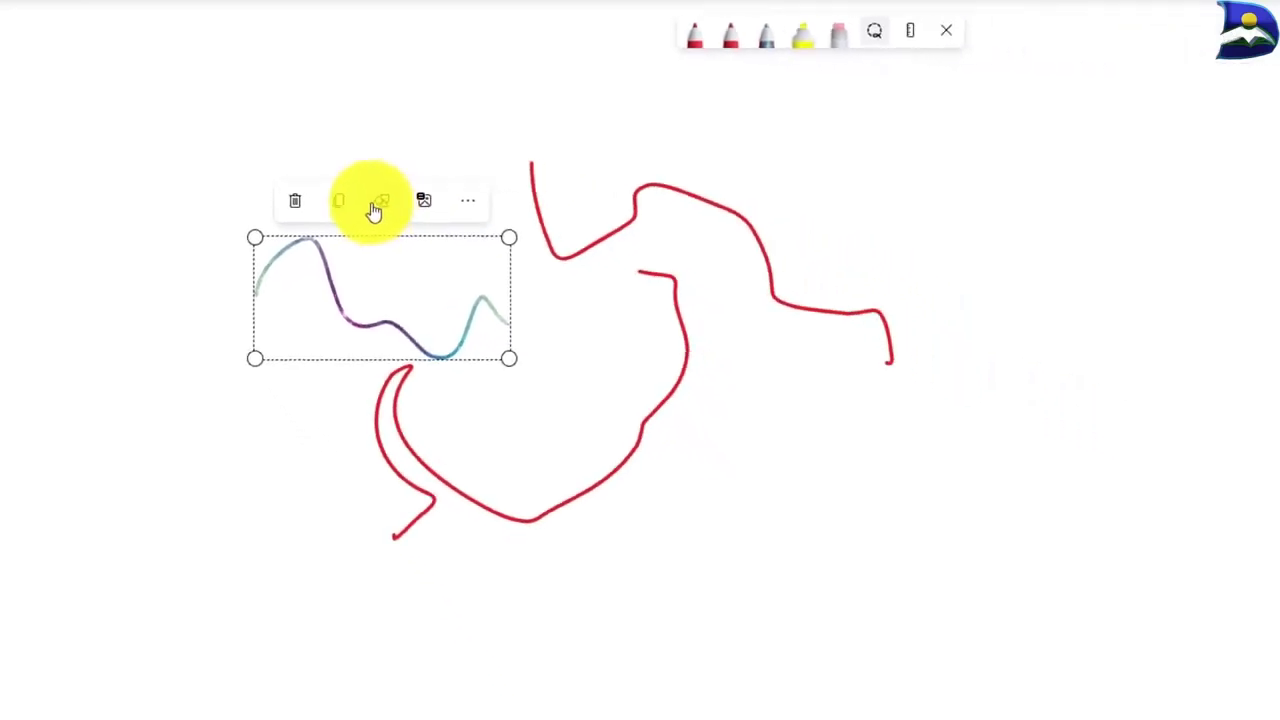
Step: Draw a red freehand triangle in the empty area beside the curves, lasso it and transform it into an accurate shape
click(682, 34)
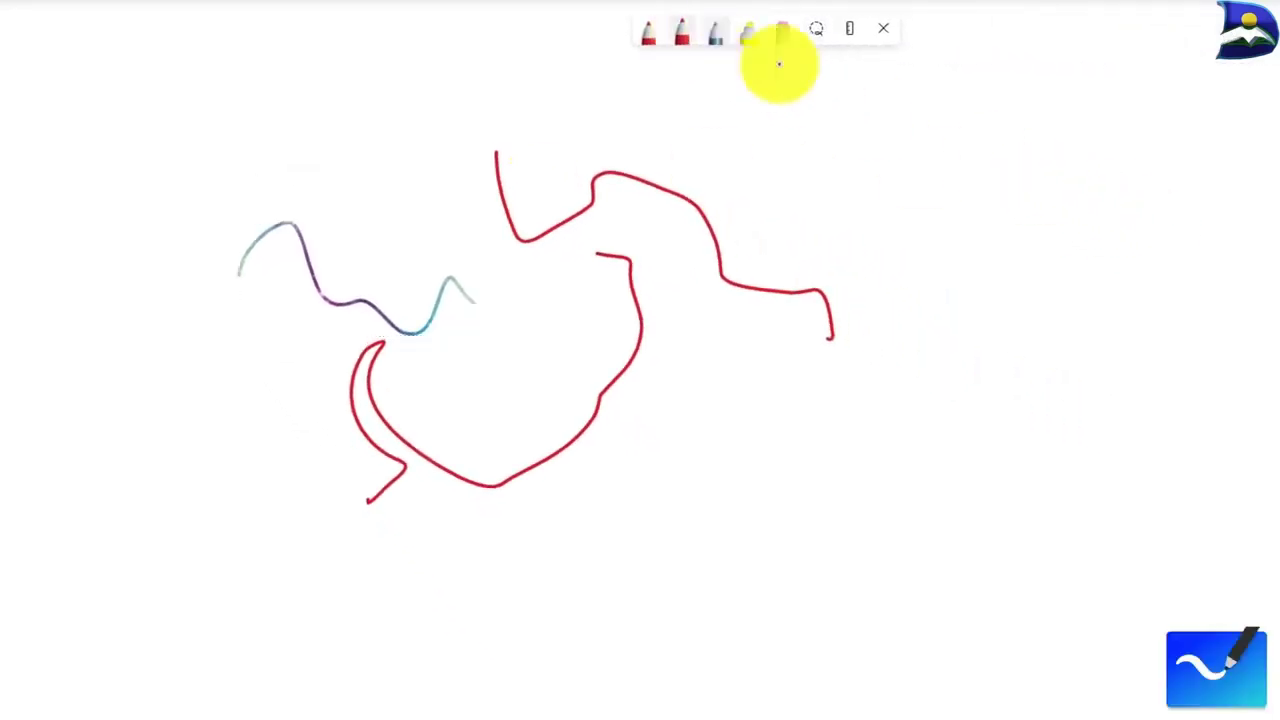
drag(1133, 180, 1044, 311)
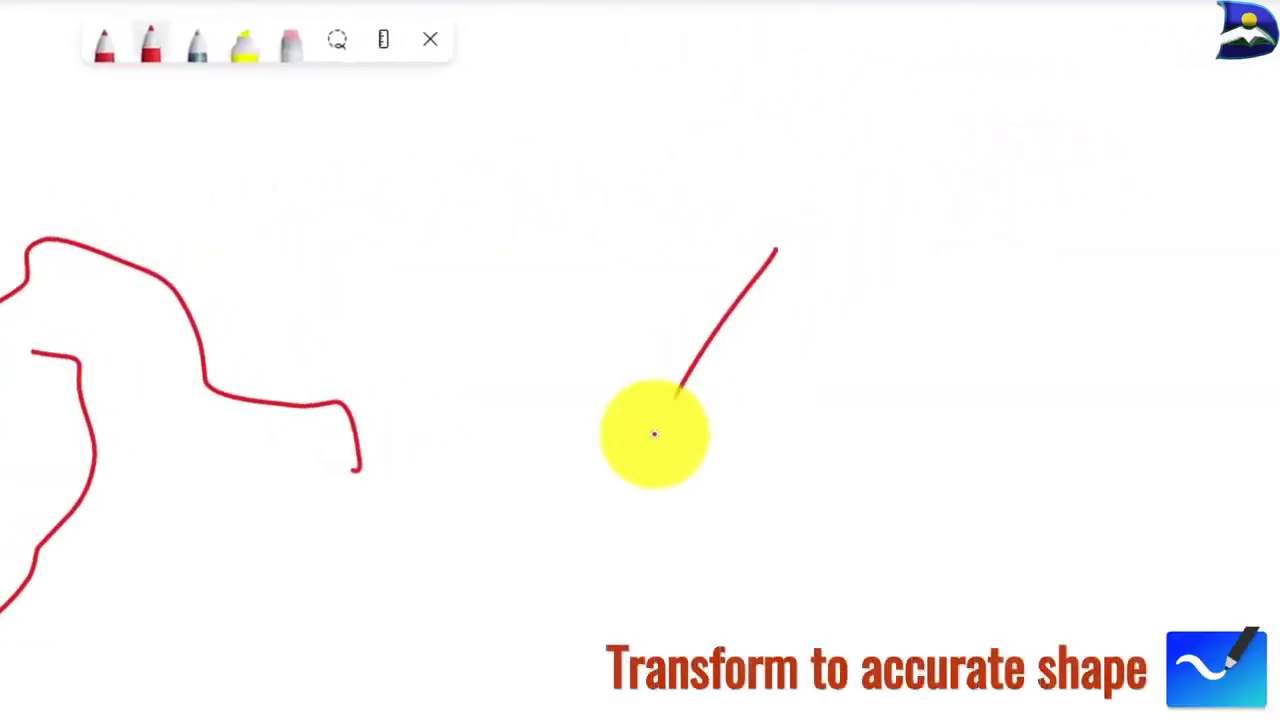
mouse_move(655, 433)
mouse_down()
mouse_move(919, 441)
mouse_move(776, 263)
mouse_up()
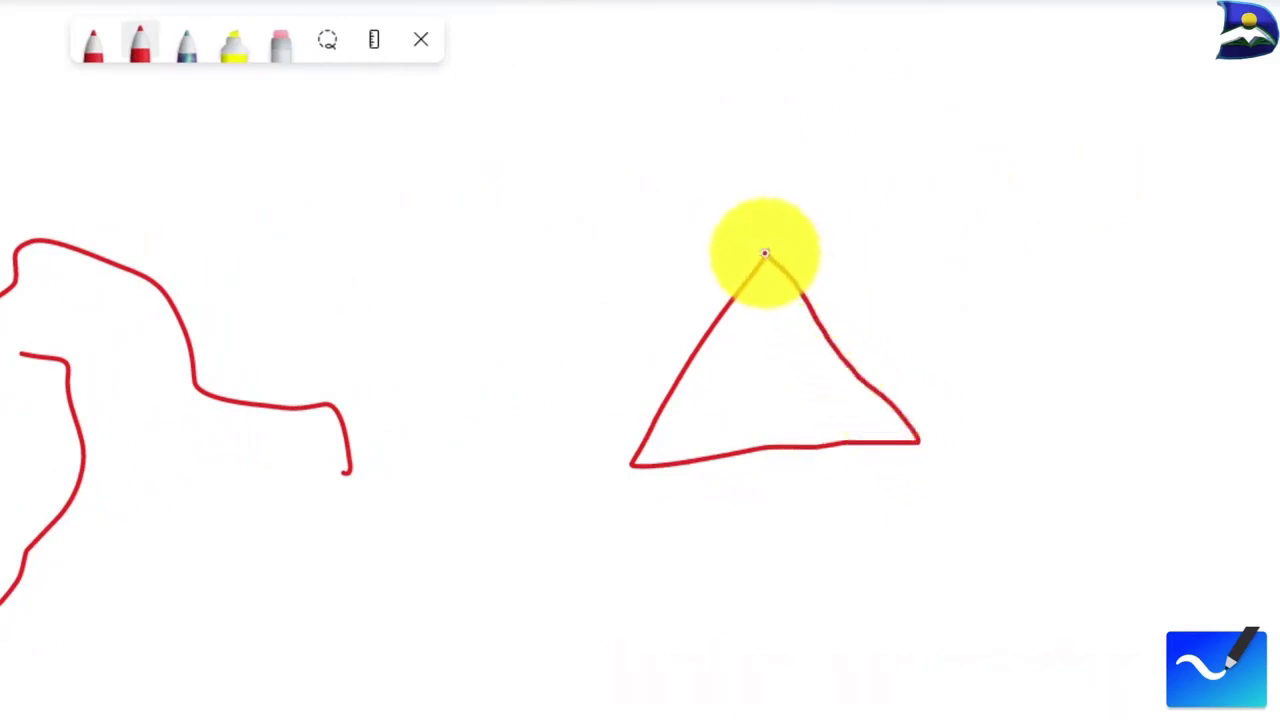
click(336, 44)
mouse_move(600, 272)
mouse_down()
mouse_move(779, 192)
mouse_move(1023, 446)
mouse_move(760, 540)
mouse_move(586, 526)
mouse_move(594, 390)
mouse_up()
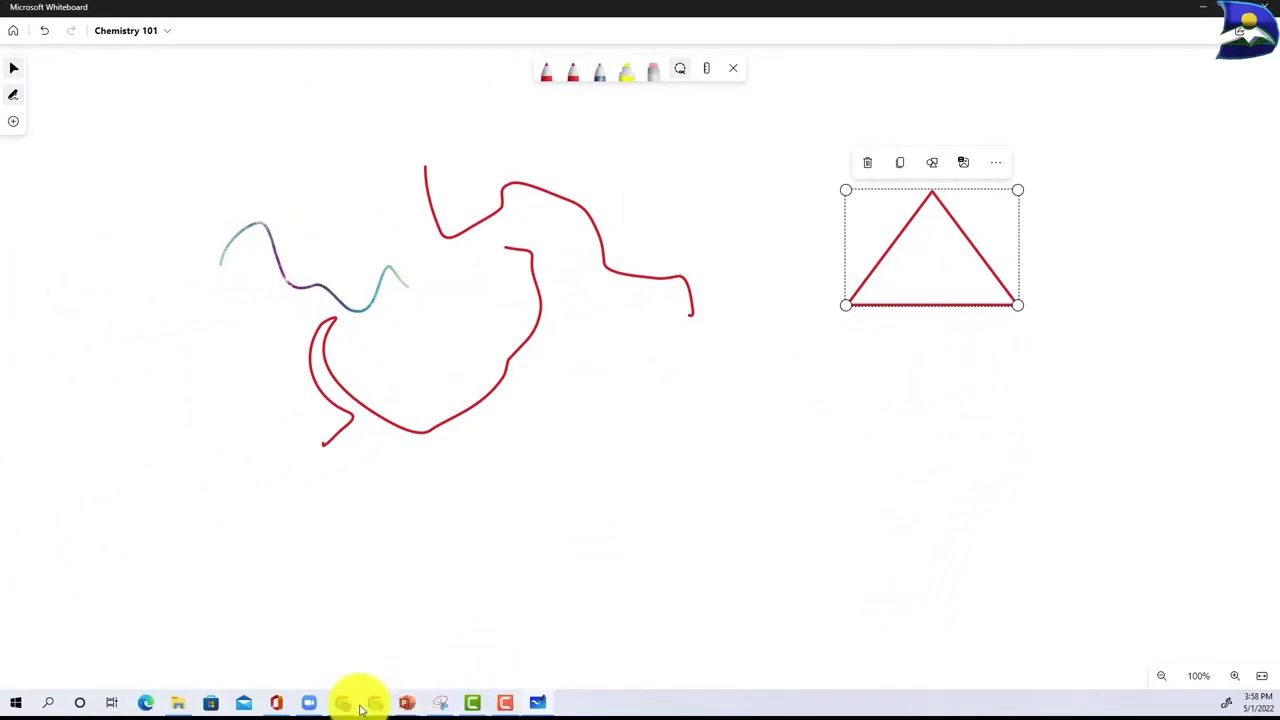
Step: Switch to the Jamboard frame in Chrome, draw a freehand triangle with the yellow pen and activate the Select tool
mouse_move(377, 710)
click(432, 675)
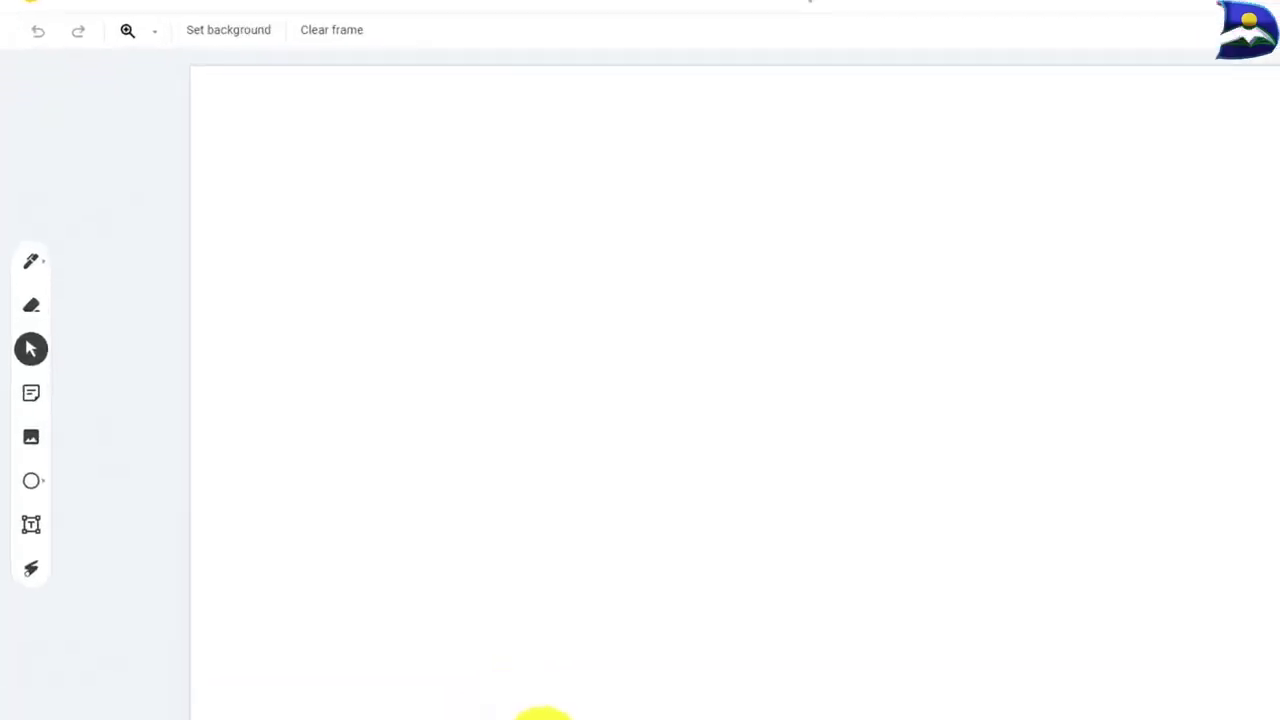
click(55, 212)
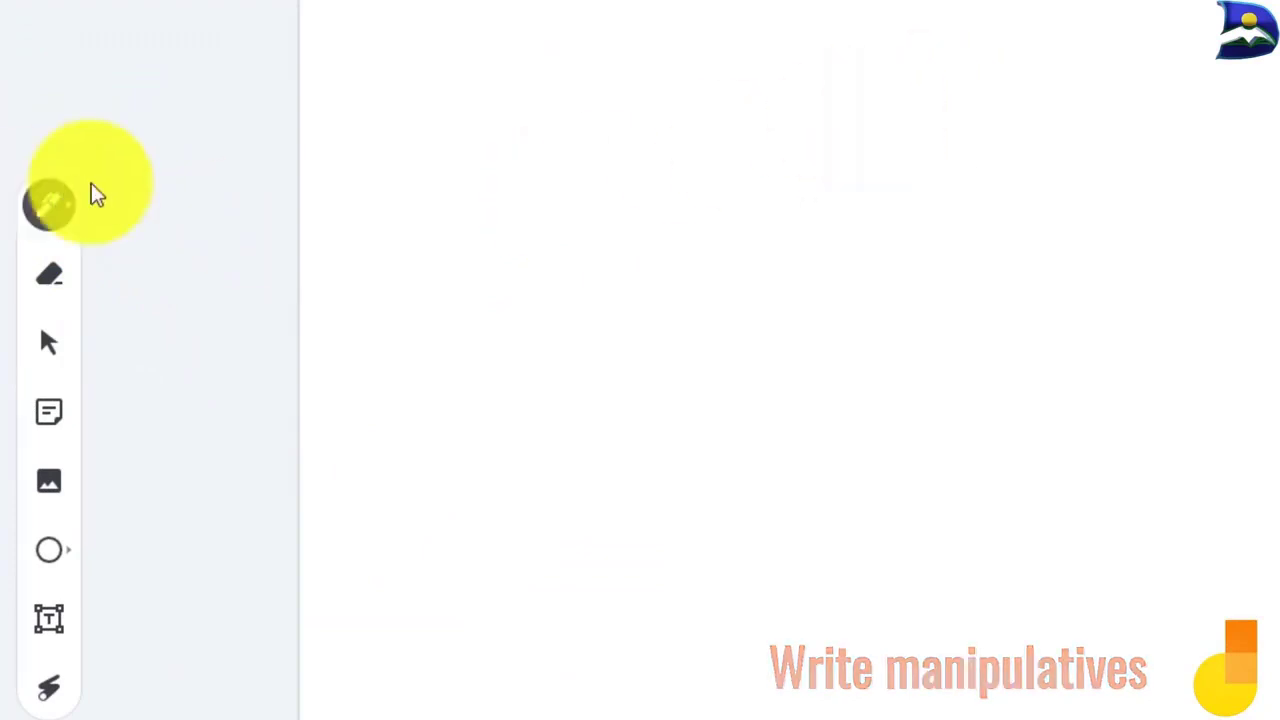
click(72, 210)
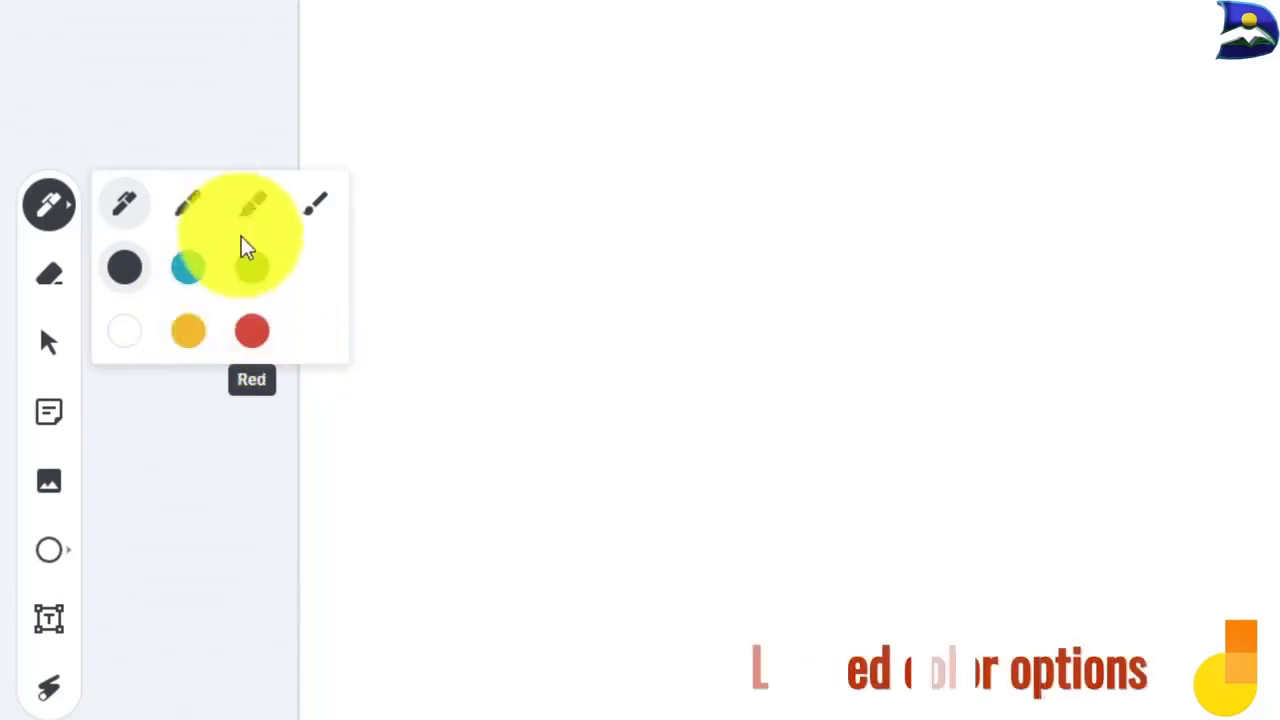
click(195, 333)
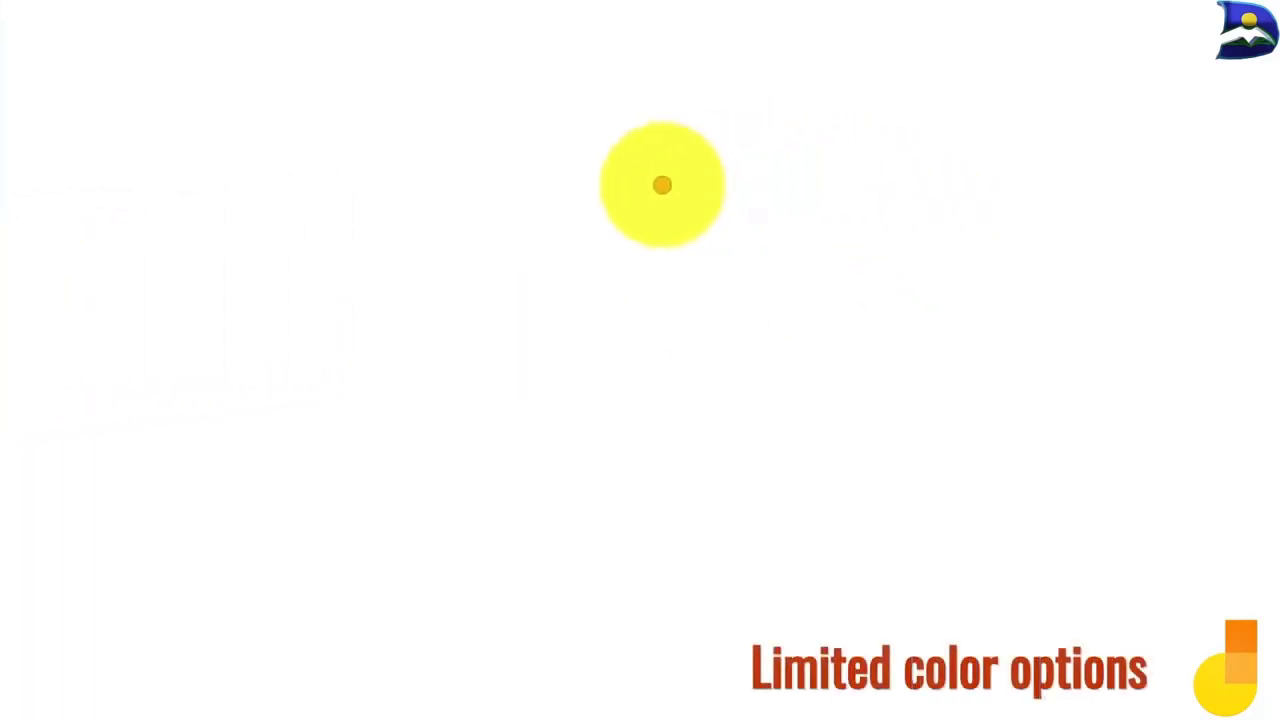
mouse_move(660, 186)
mouse_down()
mouse_move(437, 491)
mouse_move(864, 452)
mouse_move(854, 371)
mouse_move(666, 203)
mouse_up()
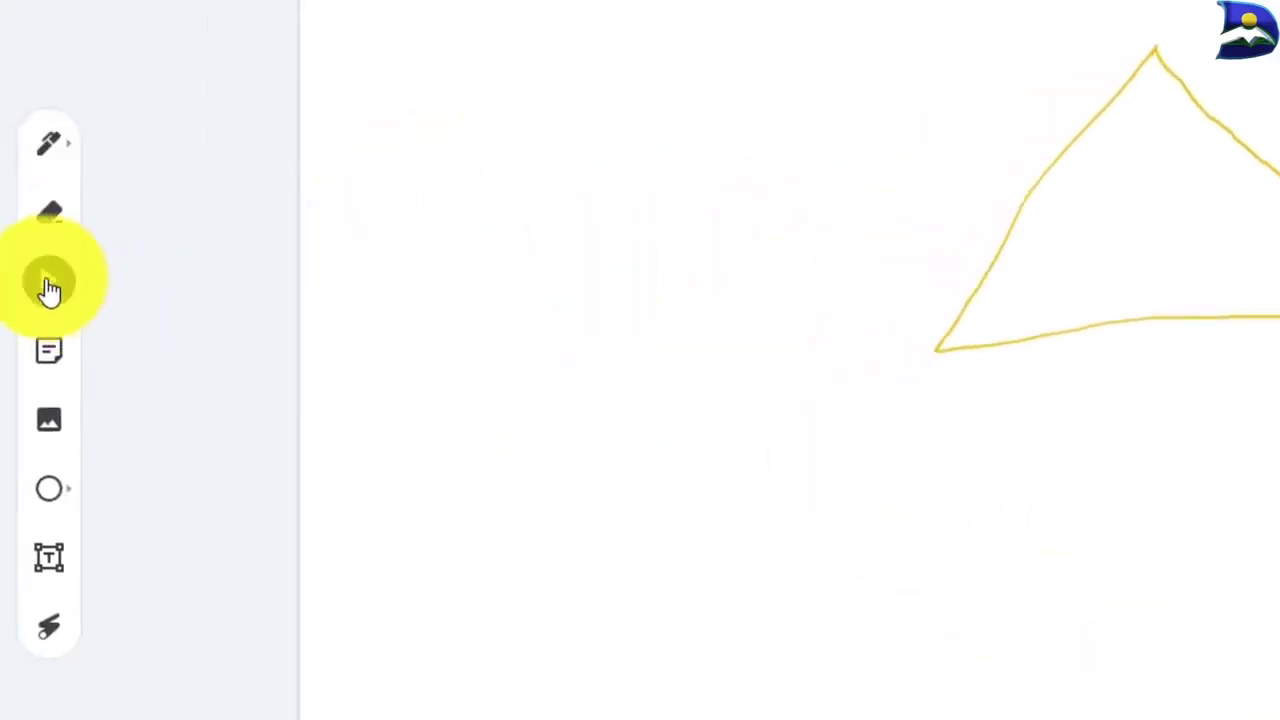
click(50, 290)
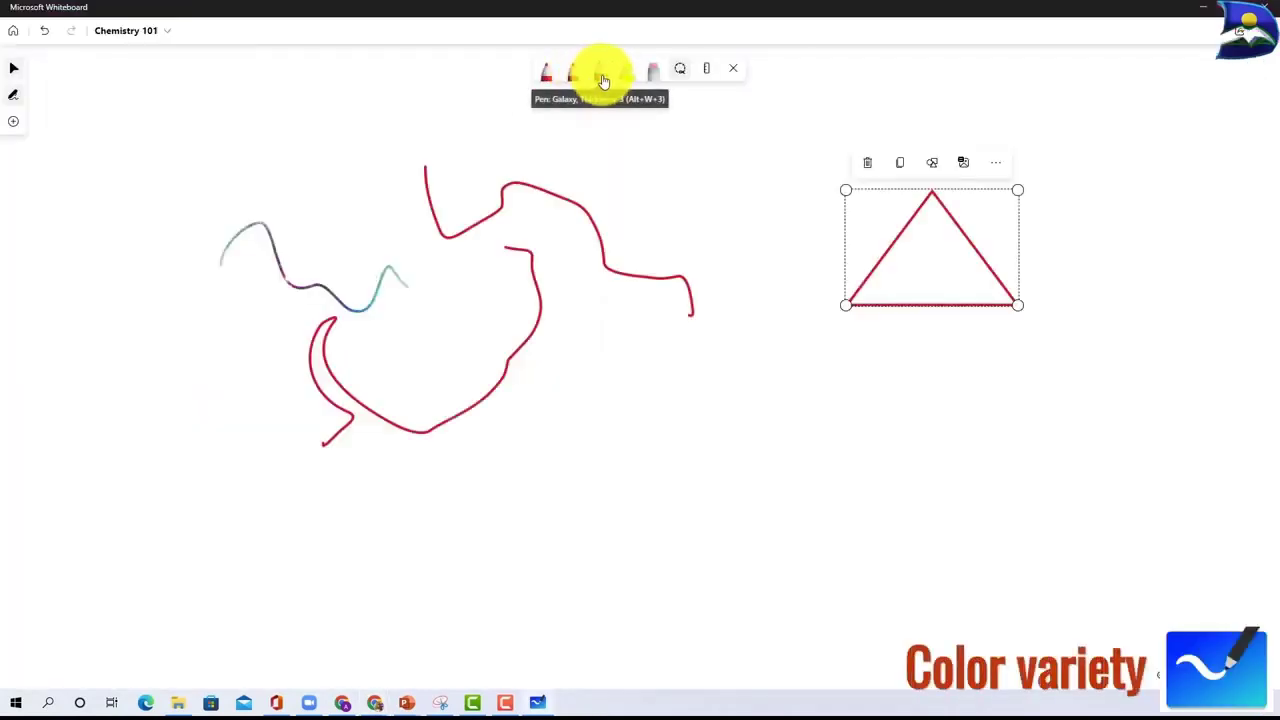
Step: Return to Microsoft Whiteboard, give the Galaxy pen a single arrow tip and draw a rising arrow below the triangle
click(603, 80)
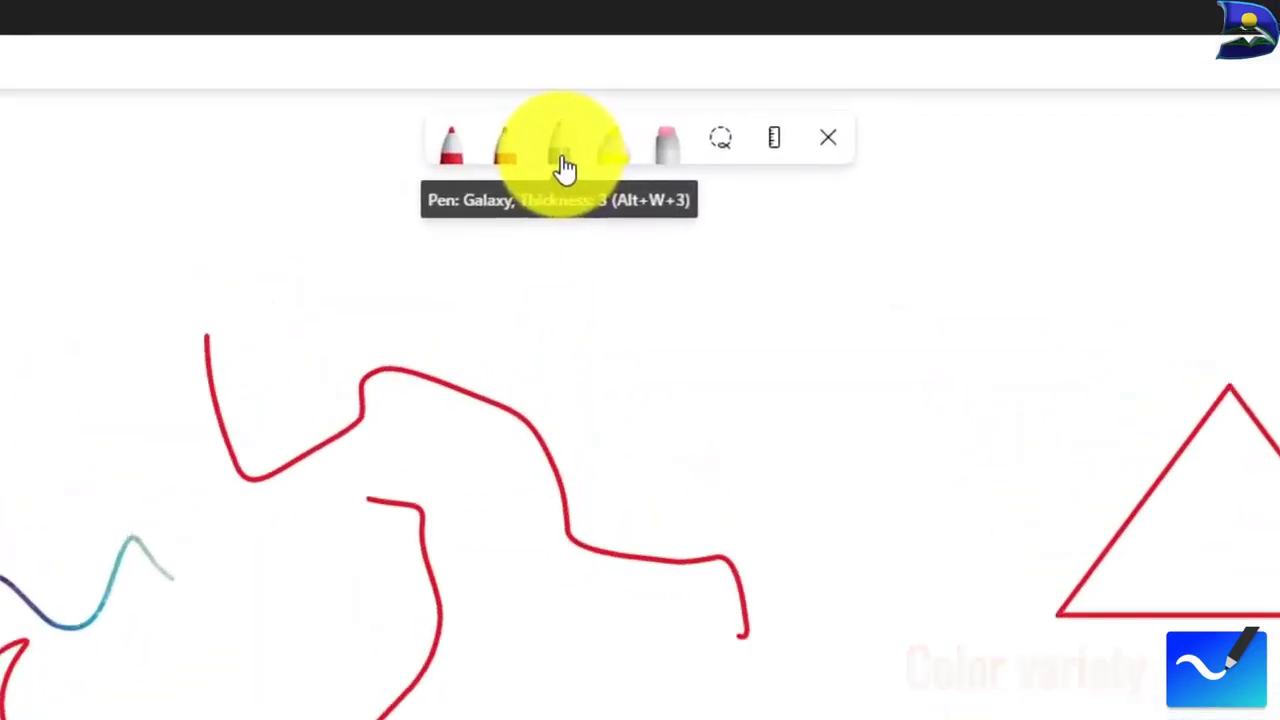
click(558, 180)
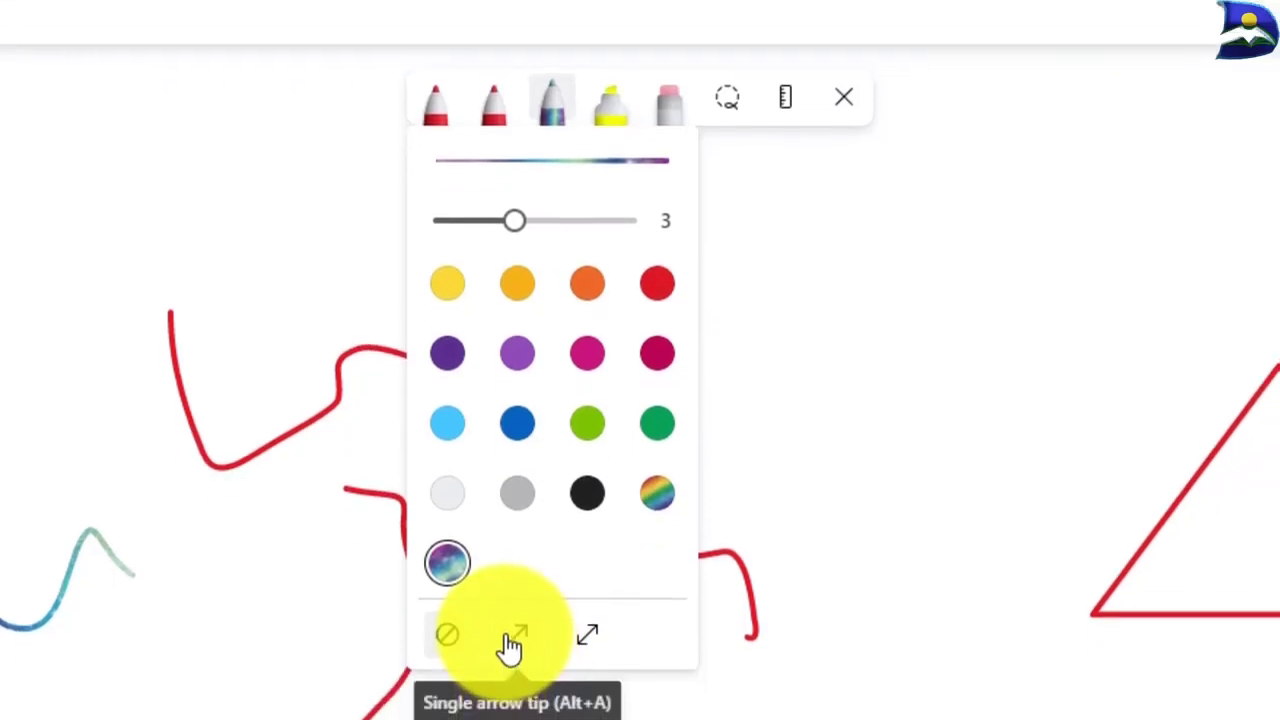
click(516, 640)
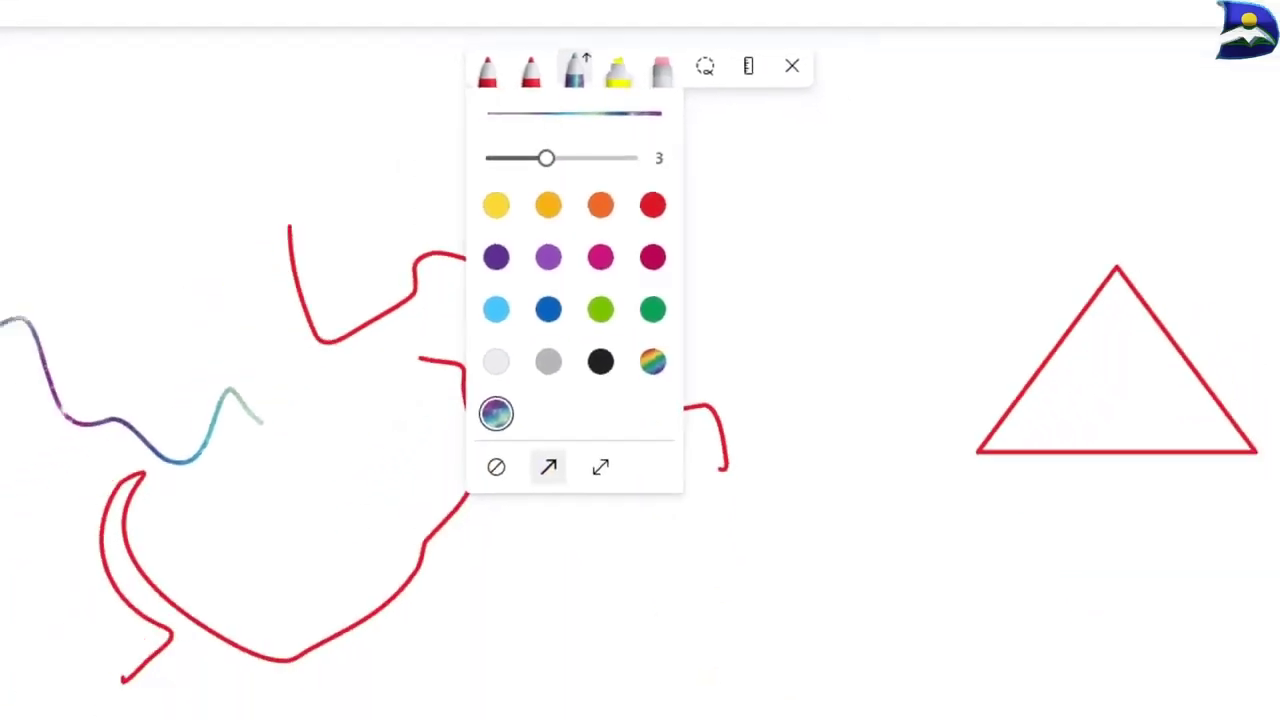
drag(603, 577, 862, 478)
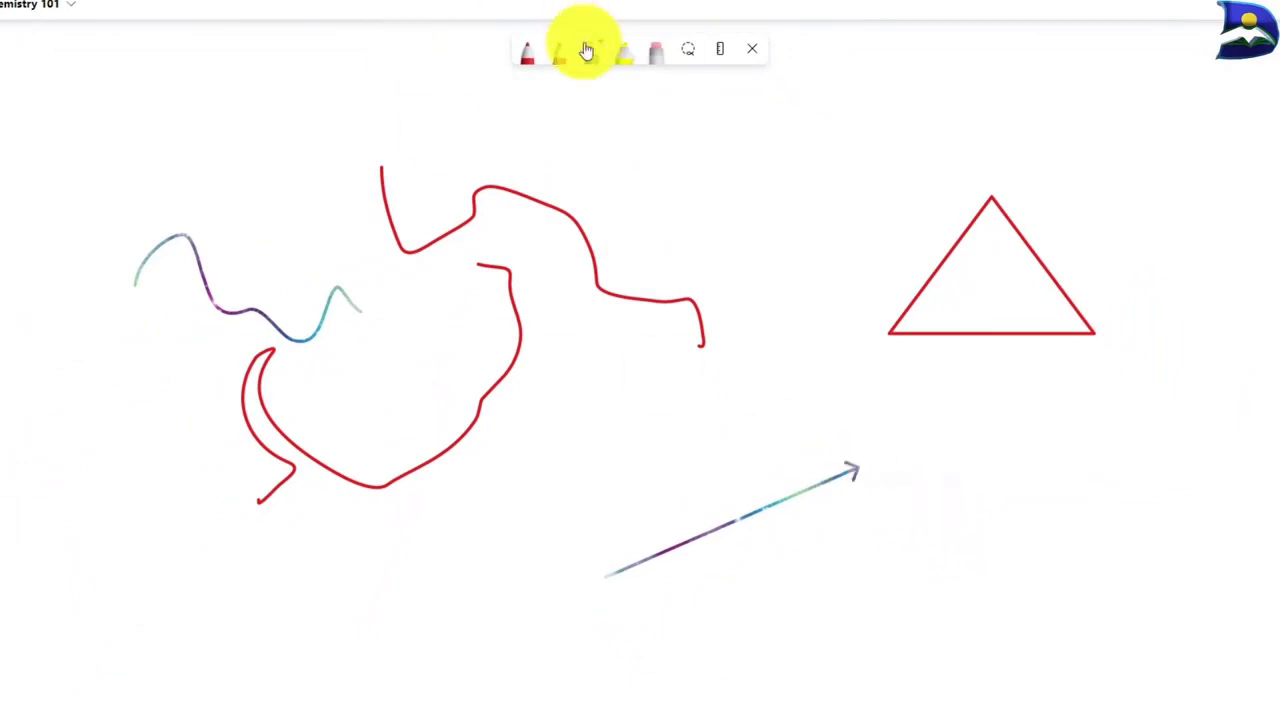
Step: Draw a double-headed arrow with the Galaxy pen below the first arrow and highlight across the triangle's apex in yellow
click(595, 57)
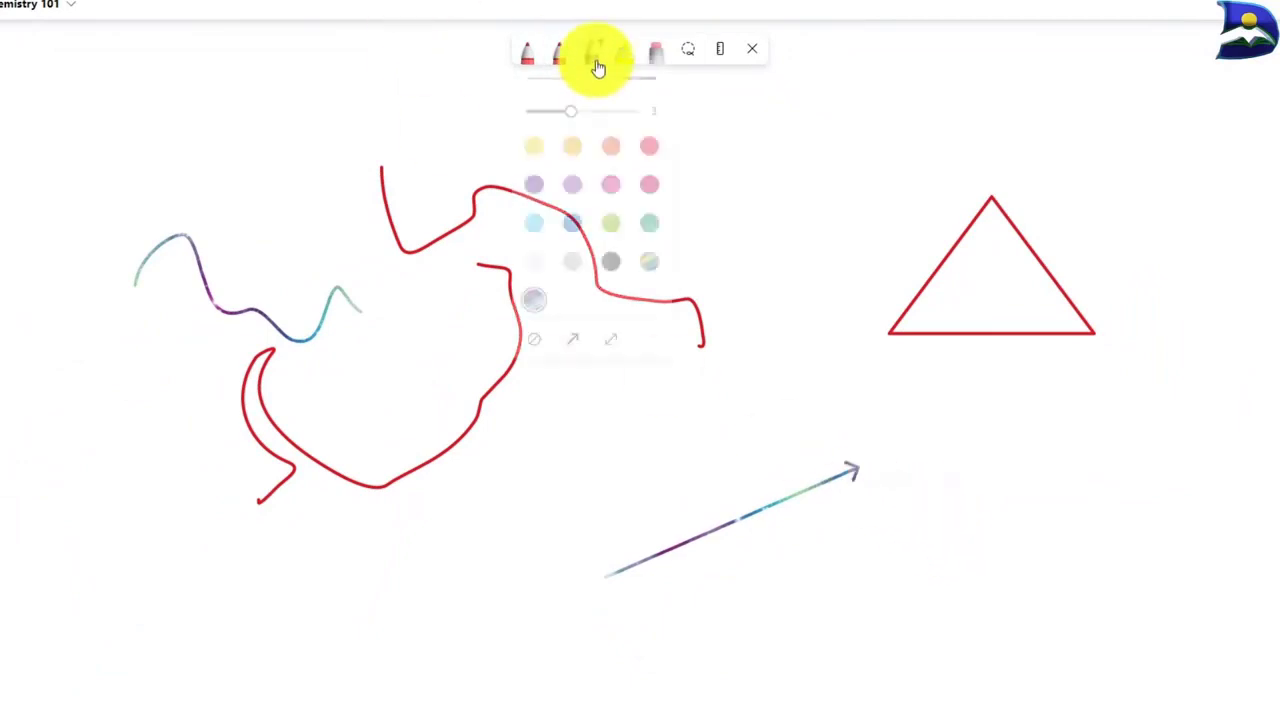
click(611, 344)
mouse_move(752, 670)
mouse_down()
mouse_move(903, 583)
mouse_move(1078, 514)
mouse_up()
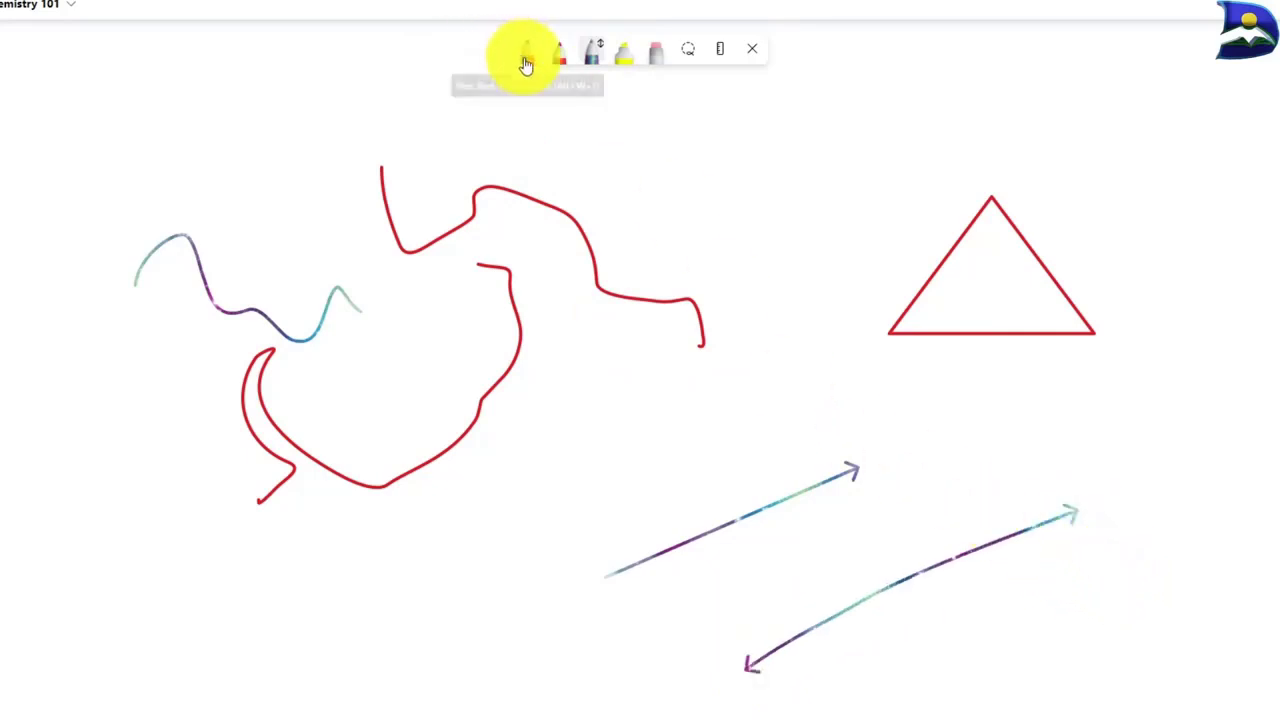
click(623, 55)
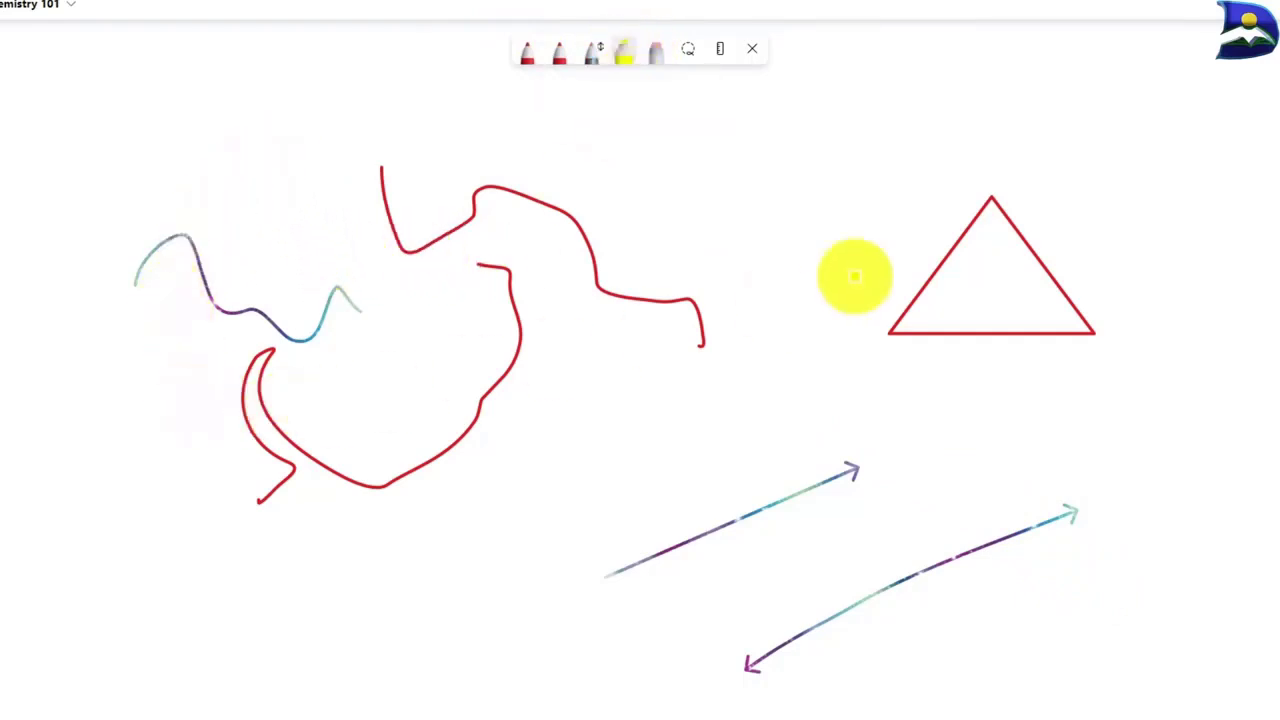
drag(924, 199, 1056, 199)
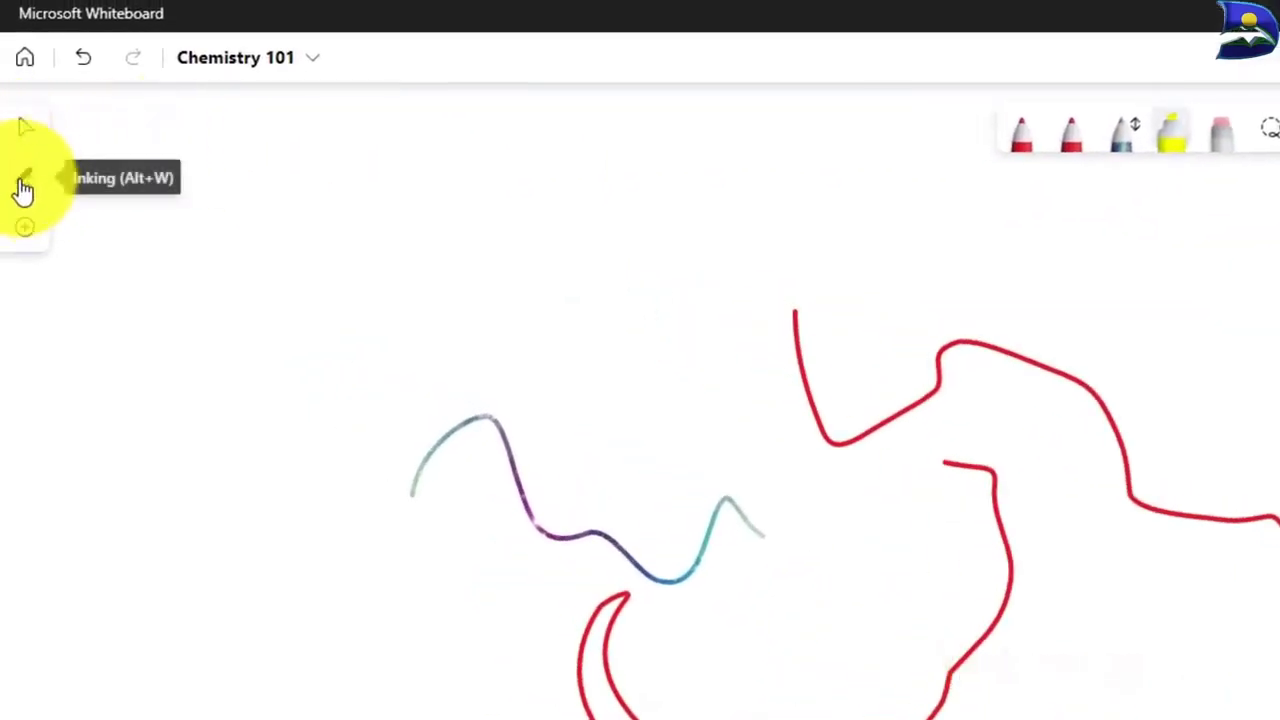
Step: Look through the available note colours and note grids without adding a note
click(25, 232)
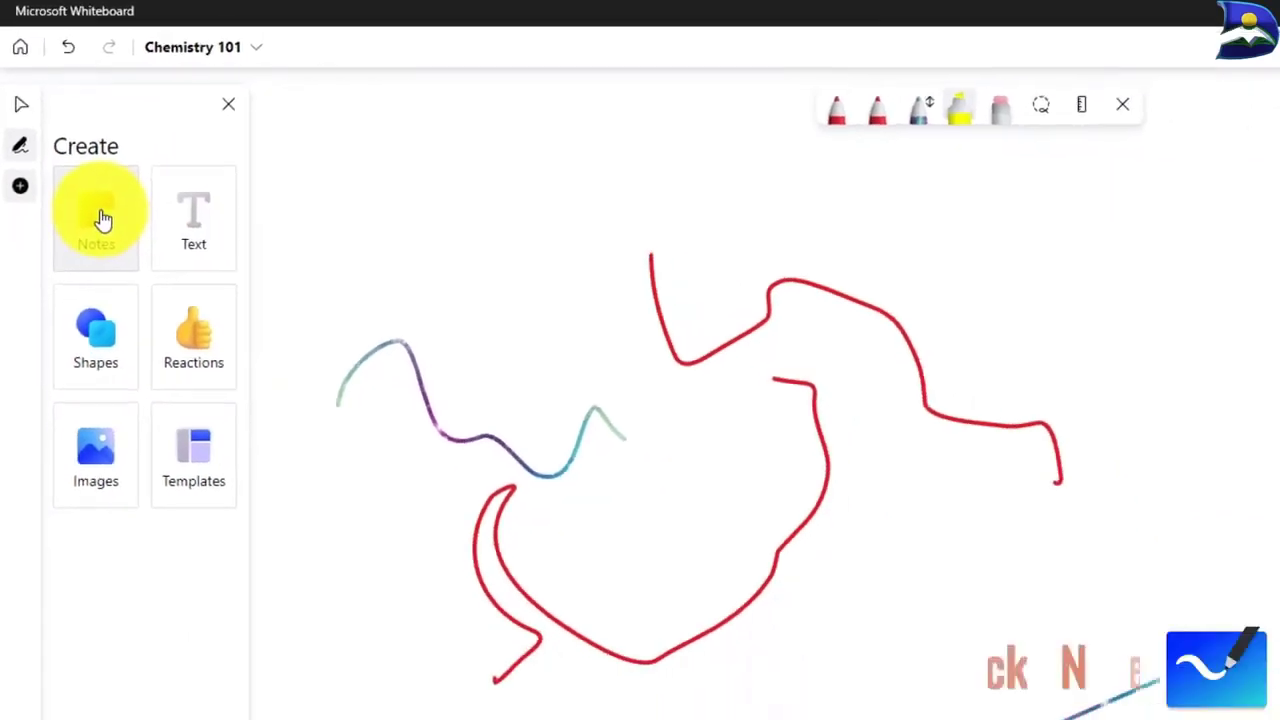
click(103, 220)
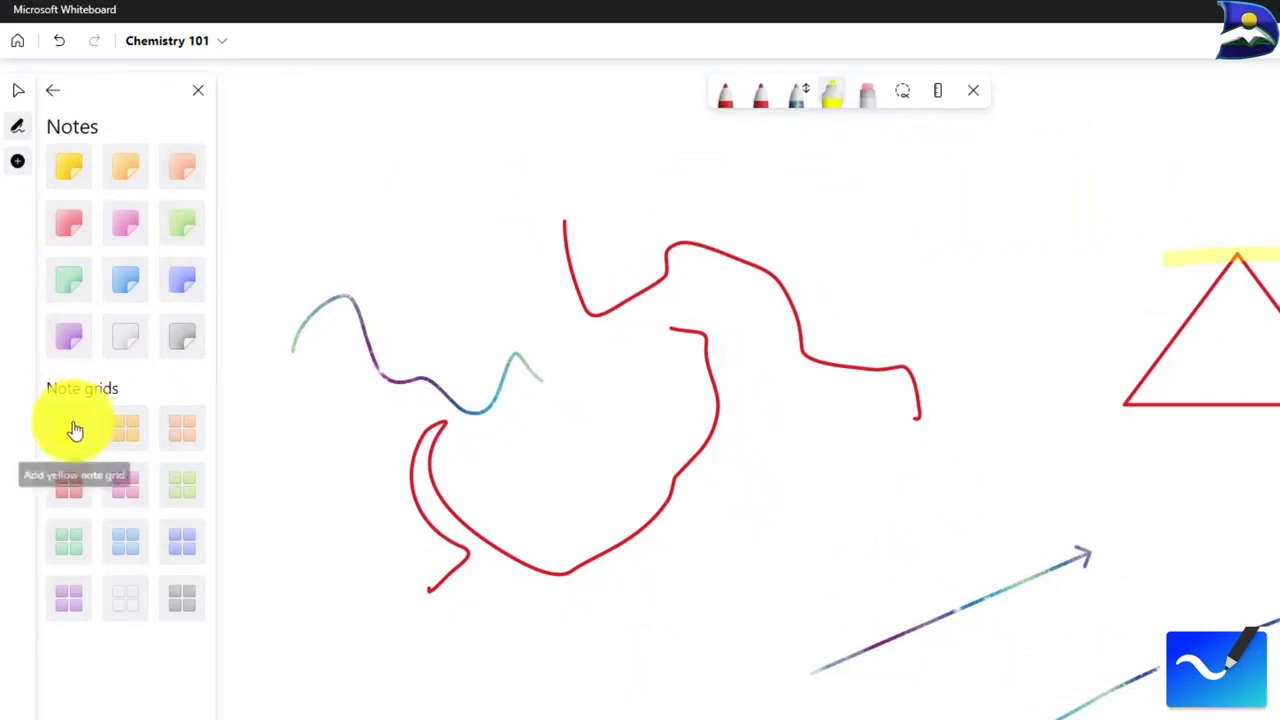
click(15, 168)
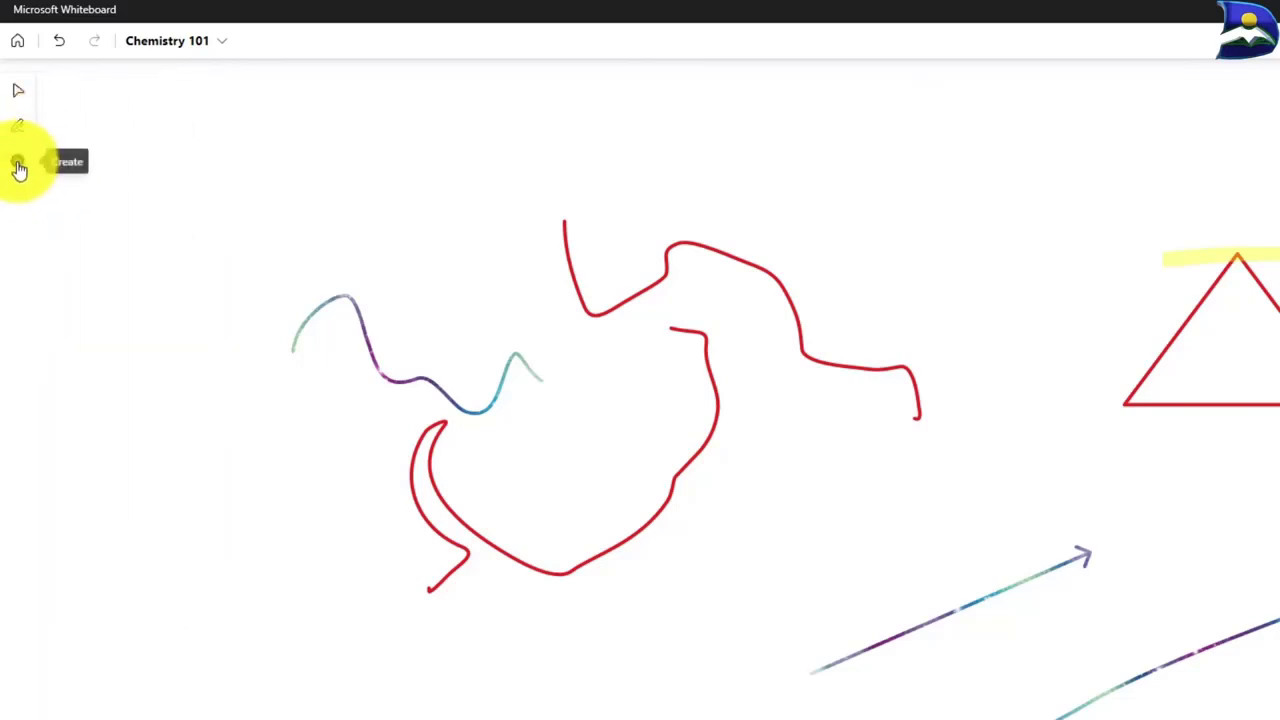
Step: Add a text box above the drawings reading "Chemistry 101" and, on a new line, "This is about the understanding of chemical reactions"
click(18, 166)
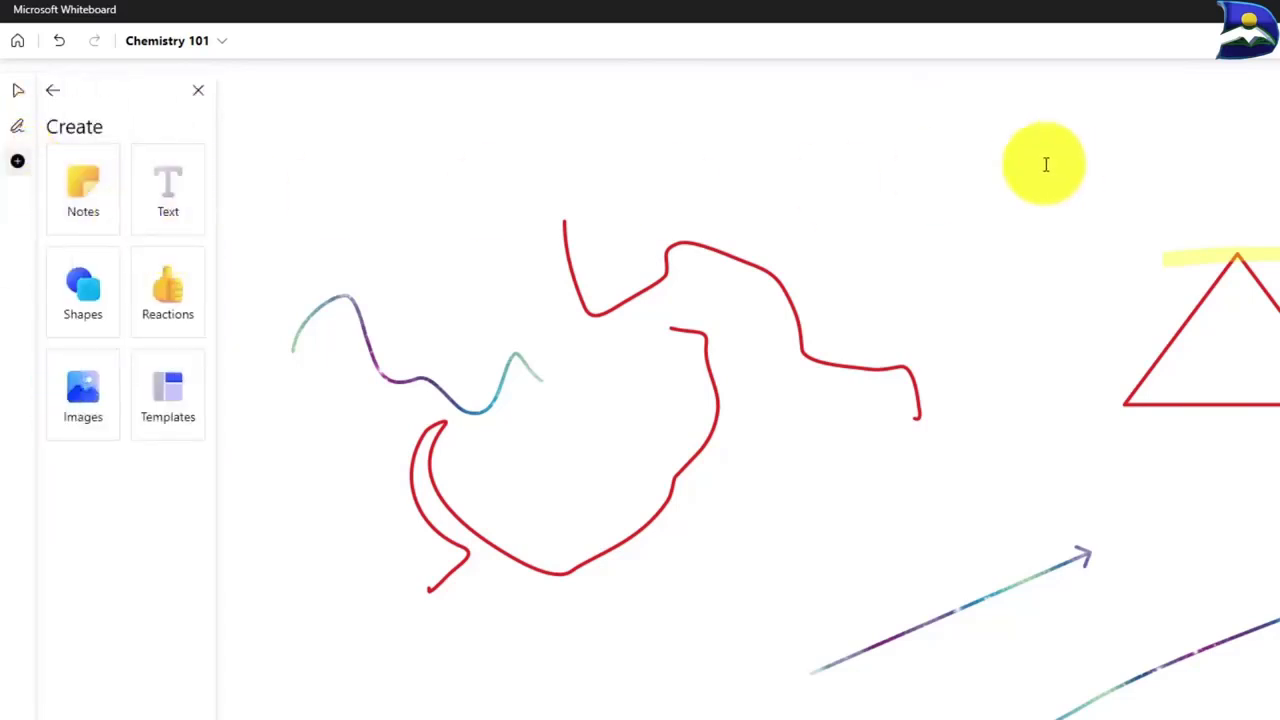
click(697, 169)
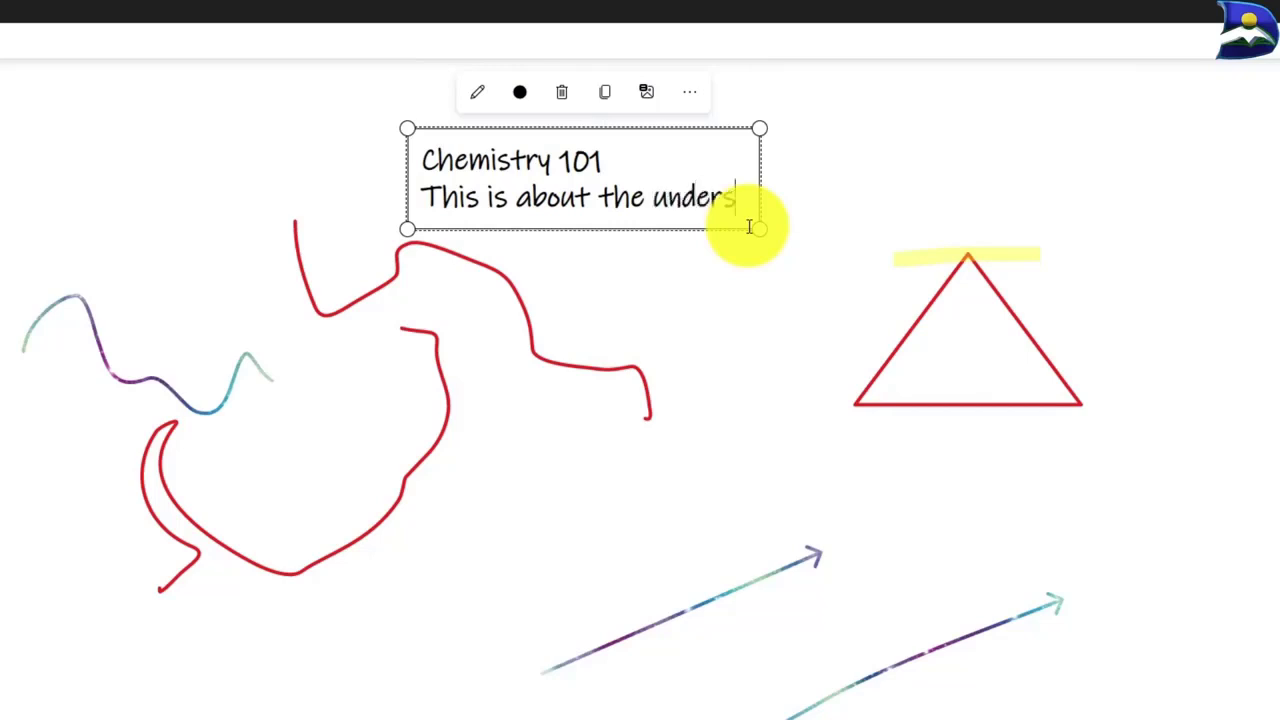
text(tanding of chemica)
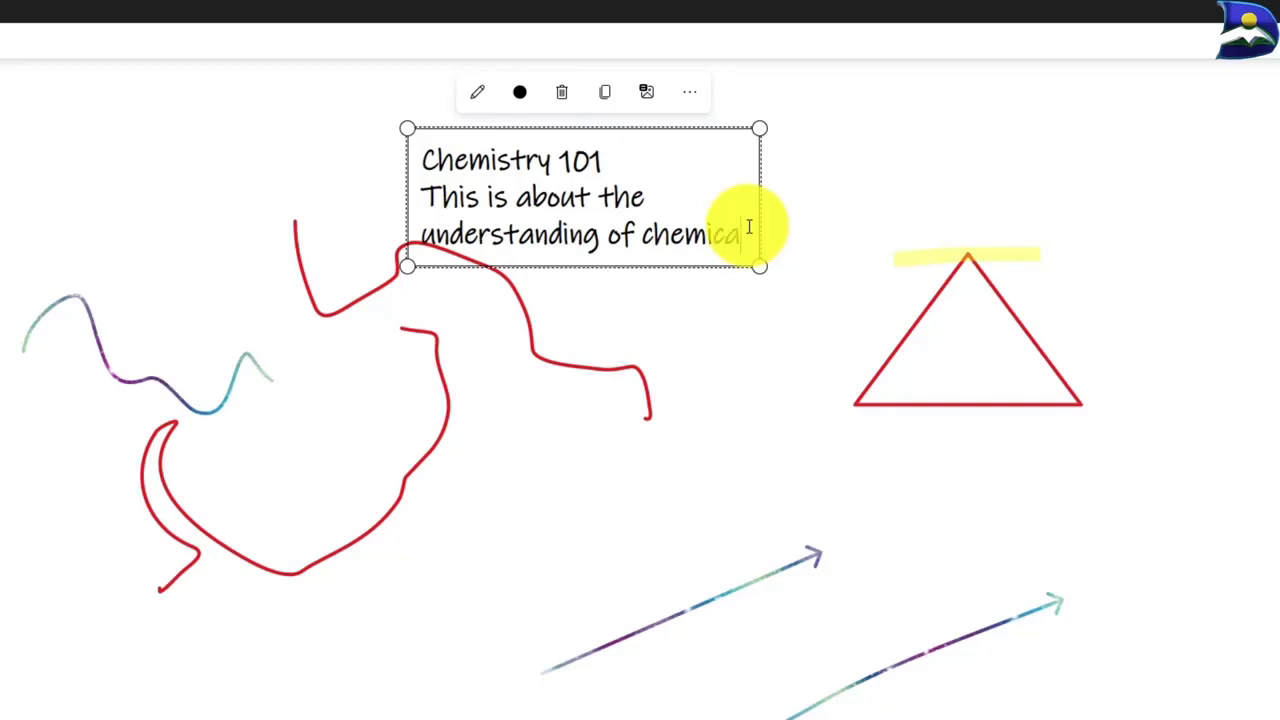
text(l reactions)
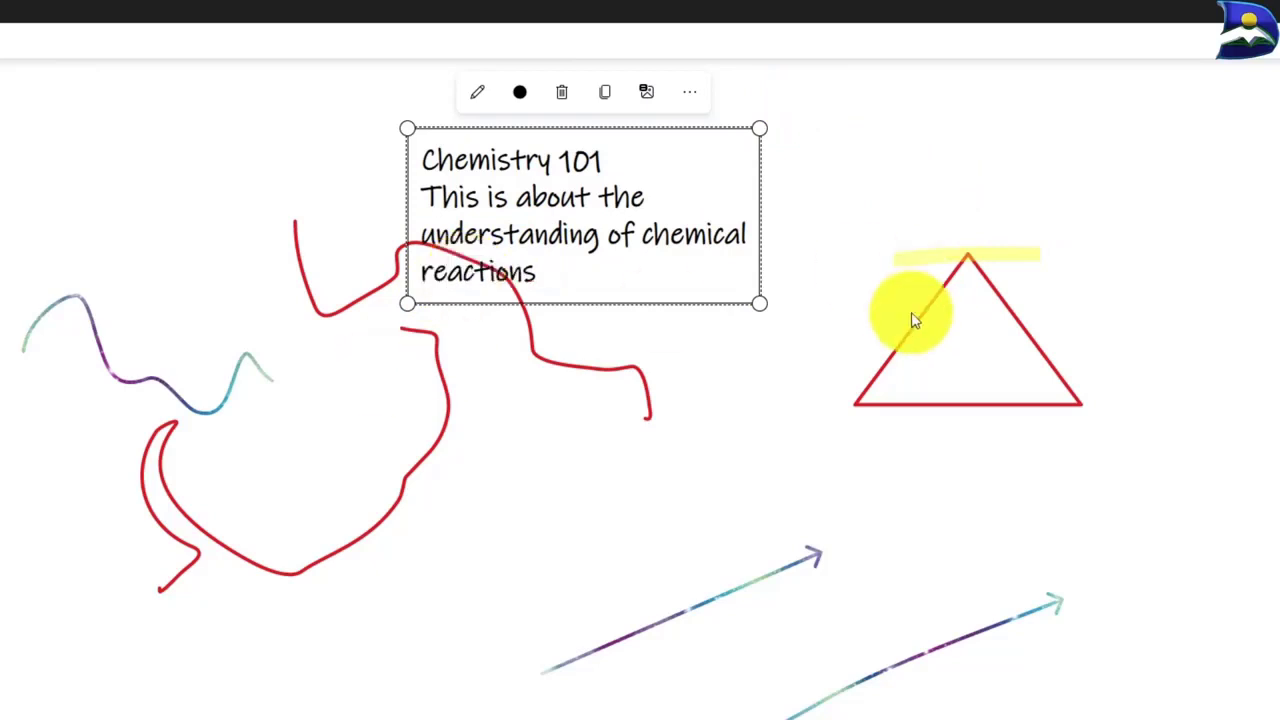
Step: Widen the Chemistry 101 text box so its sentence fits on one line, deselect it and select it again
drag(760, 203, 1189, 185)
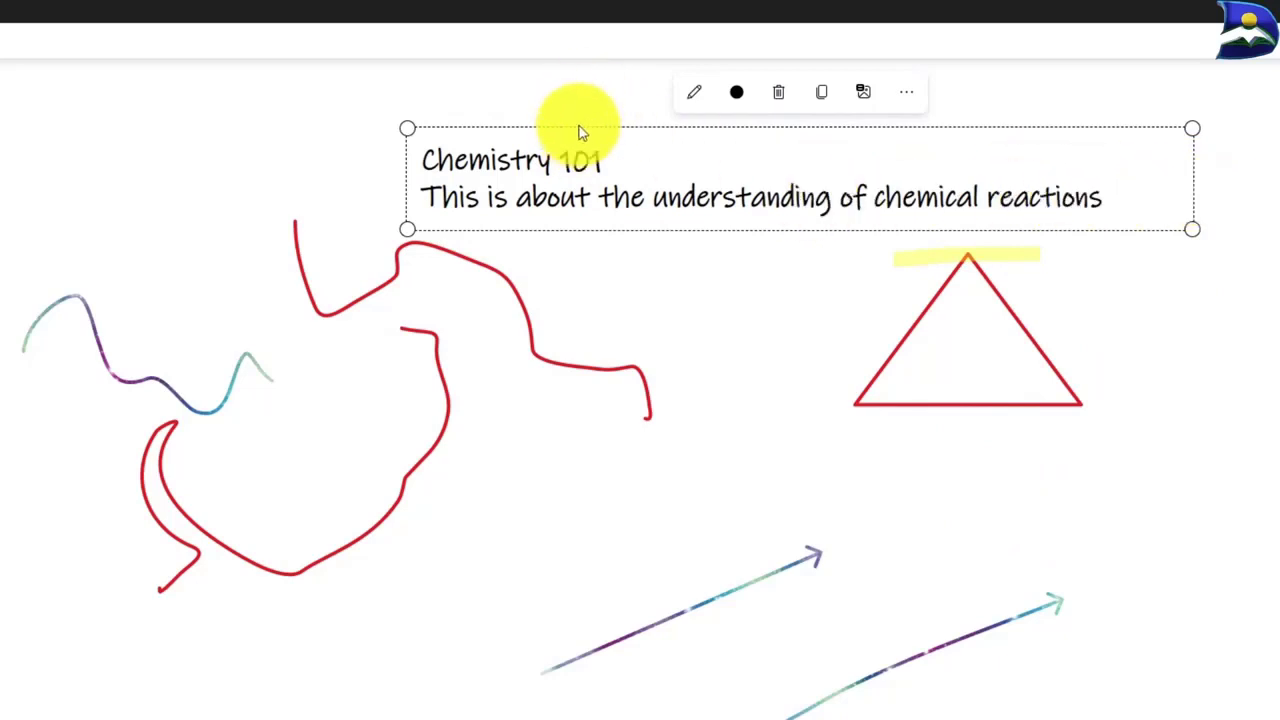
click(262, 198)
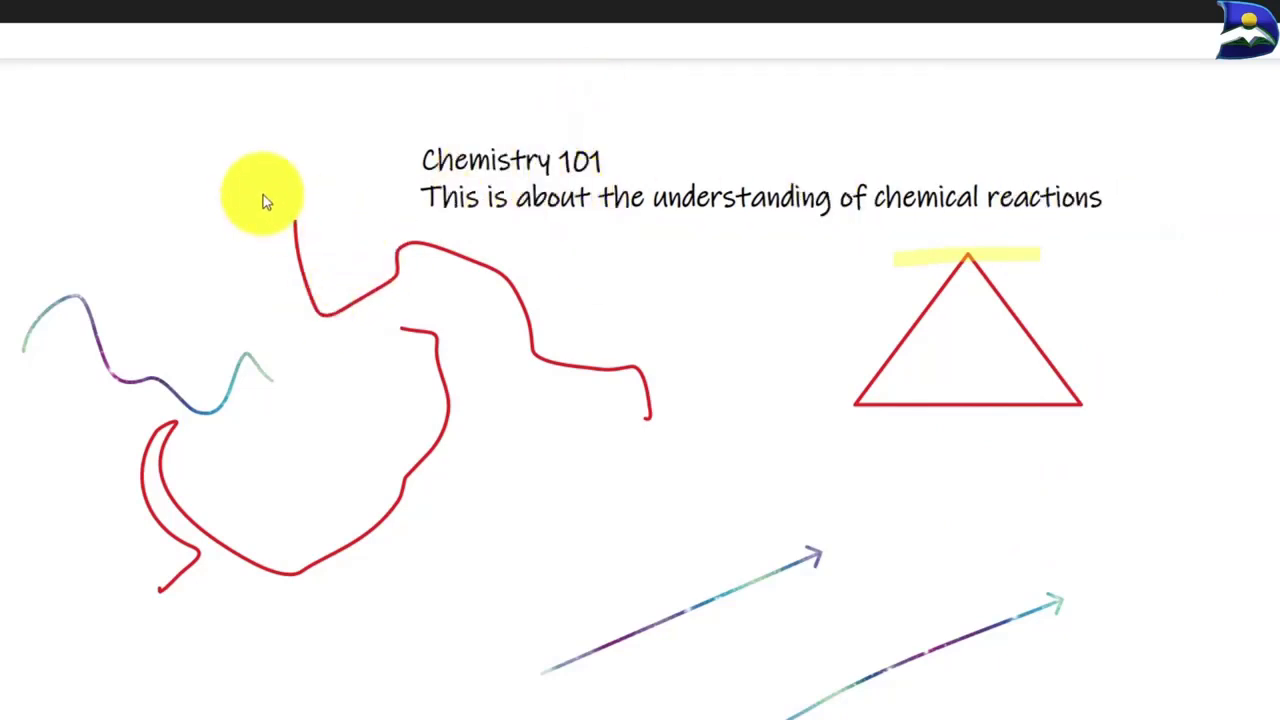
click(510, 198)
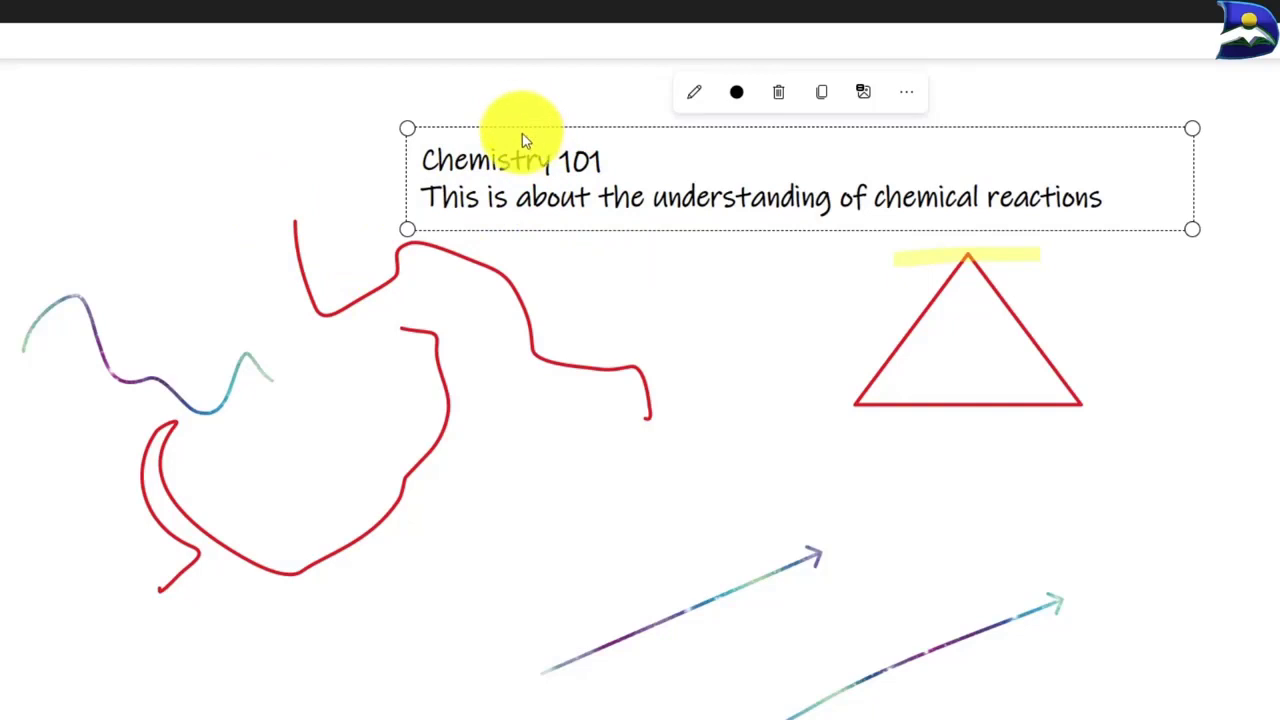
Step: Move the Chemistry 101 text box below the drawings and leave it selected
click(366, 157)
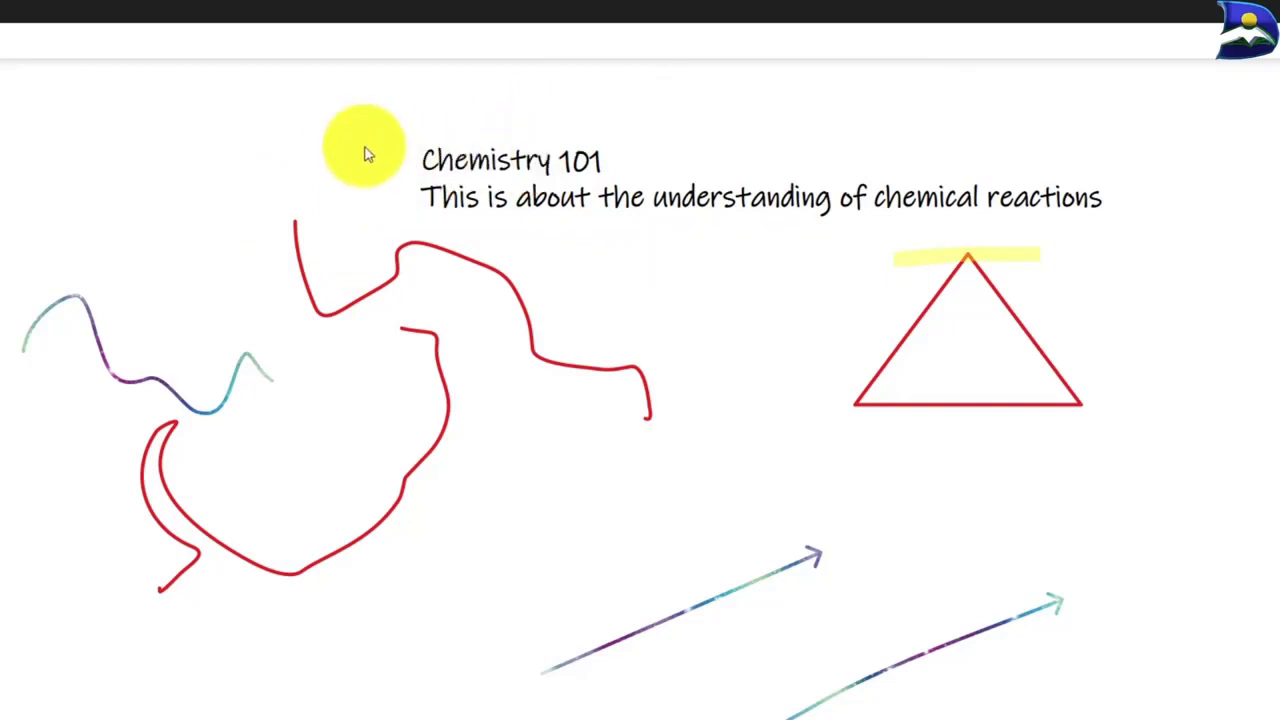
click(470, 162)
drag(470, 162, 71, 719)
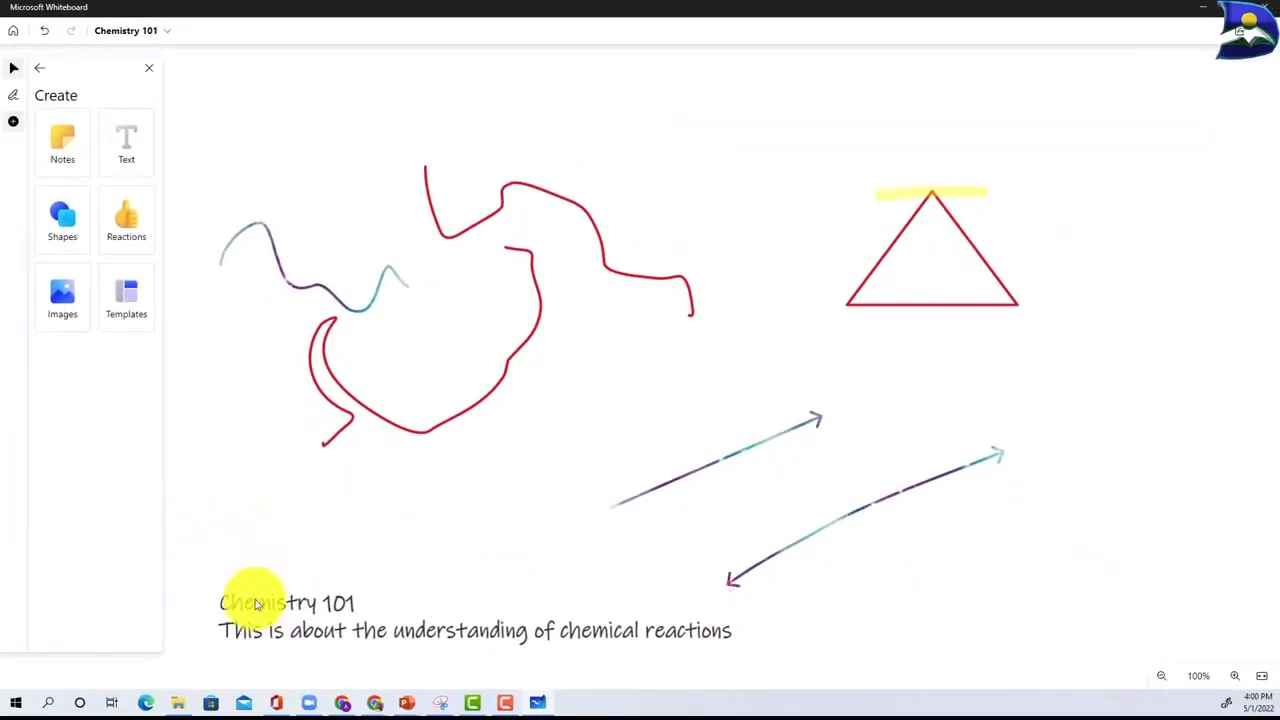
click(256, 604)
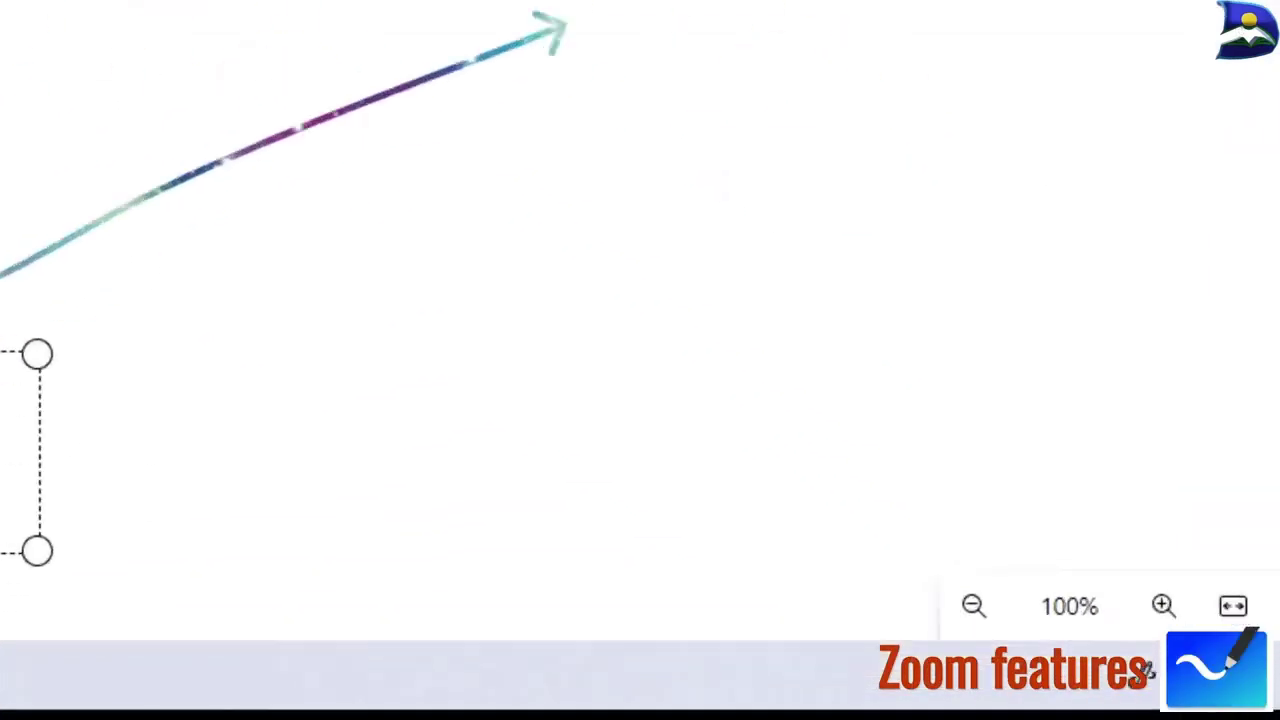
Step: Zoom the board in to 125% and out to 51%, and pan across the canvas away from the drawings and back
click(1234, 678)
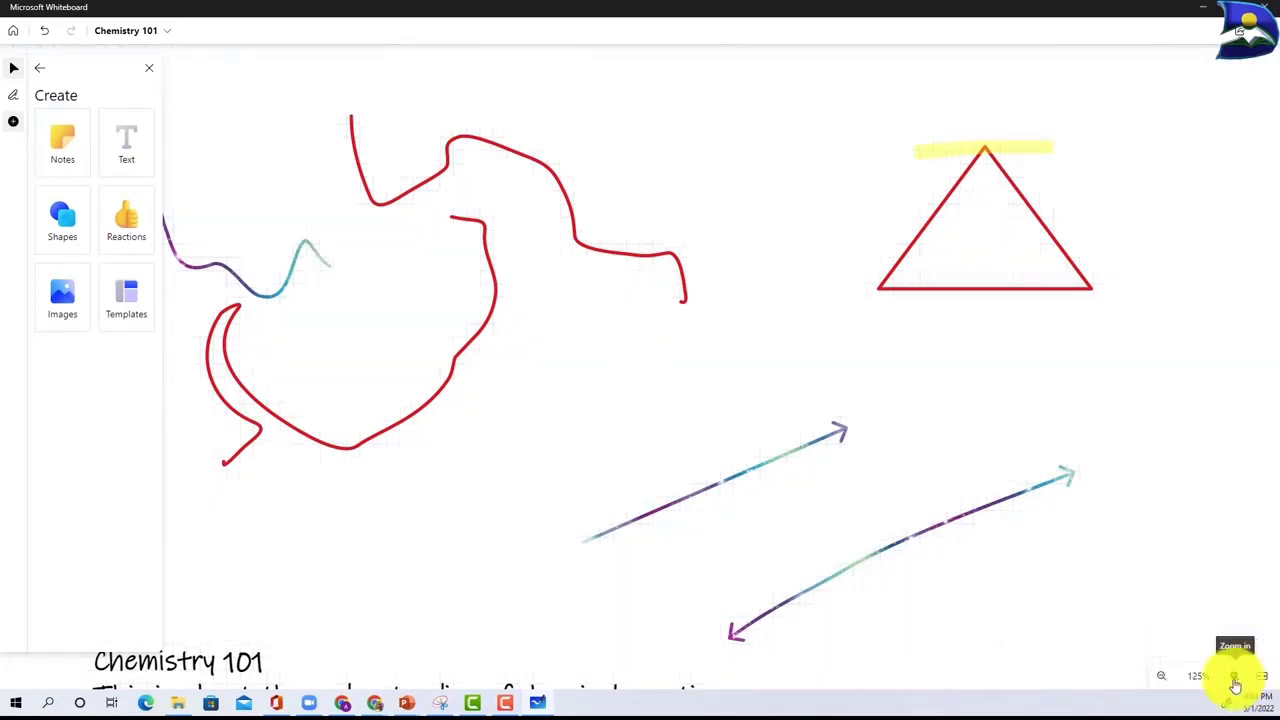
click(1161, 678)
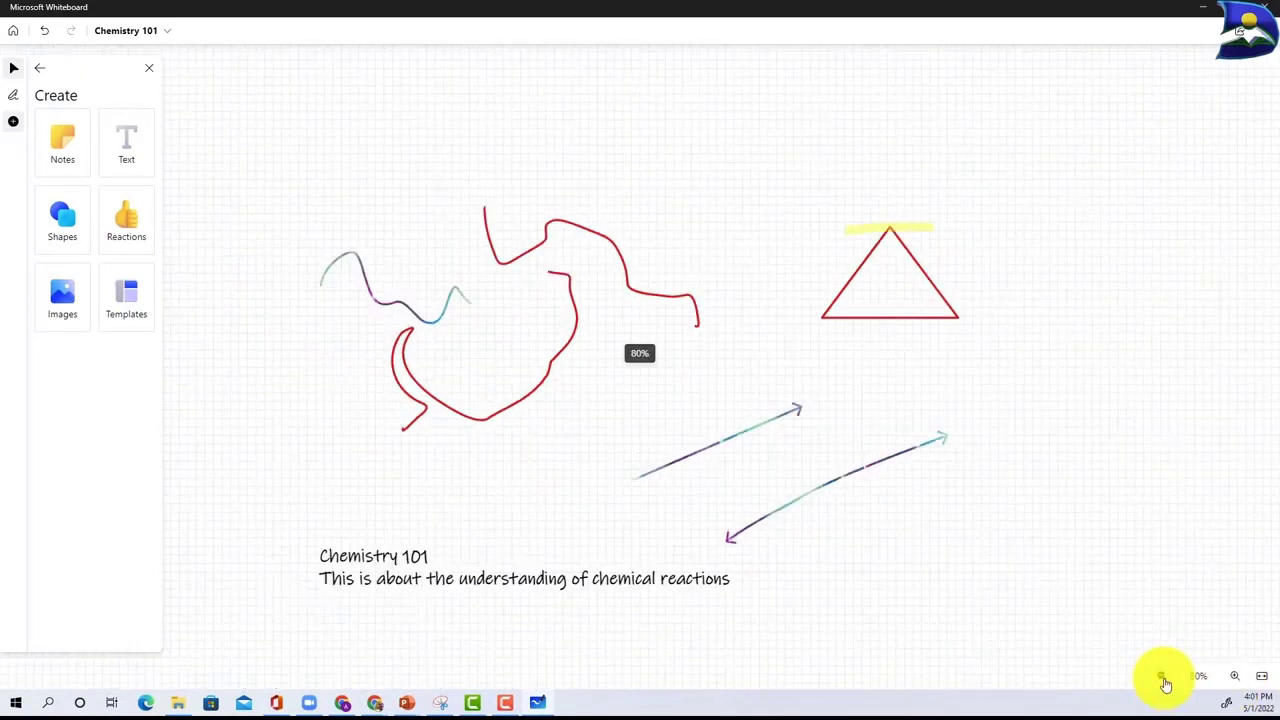
click(1163, 678)
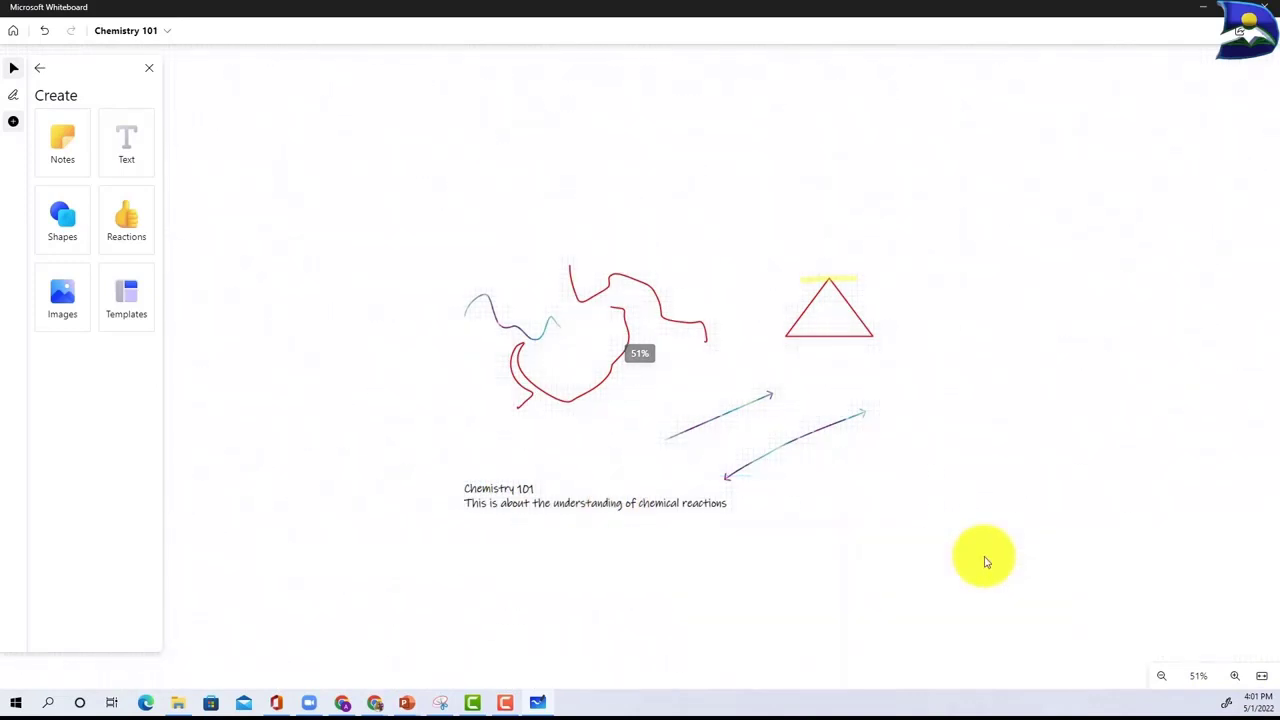
drag(985, 562, 137, 523)
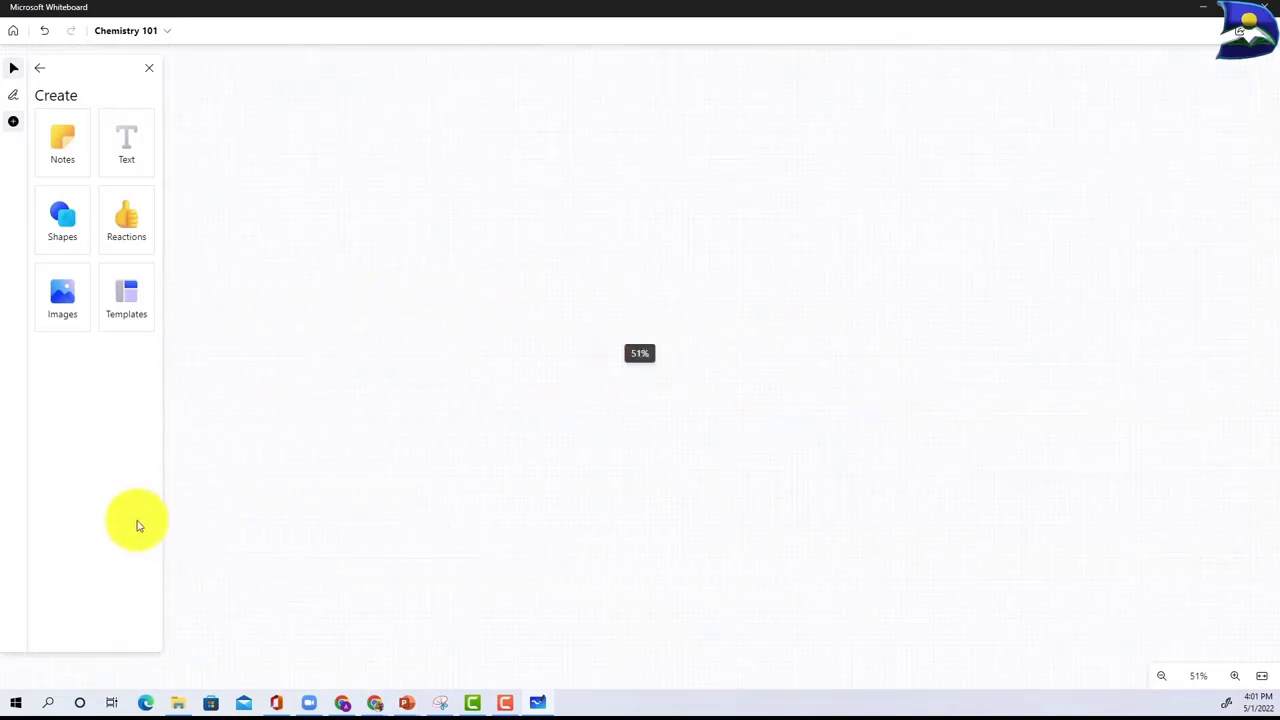
drag(329, 530, 937, 434)
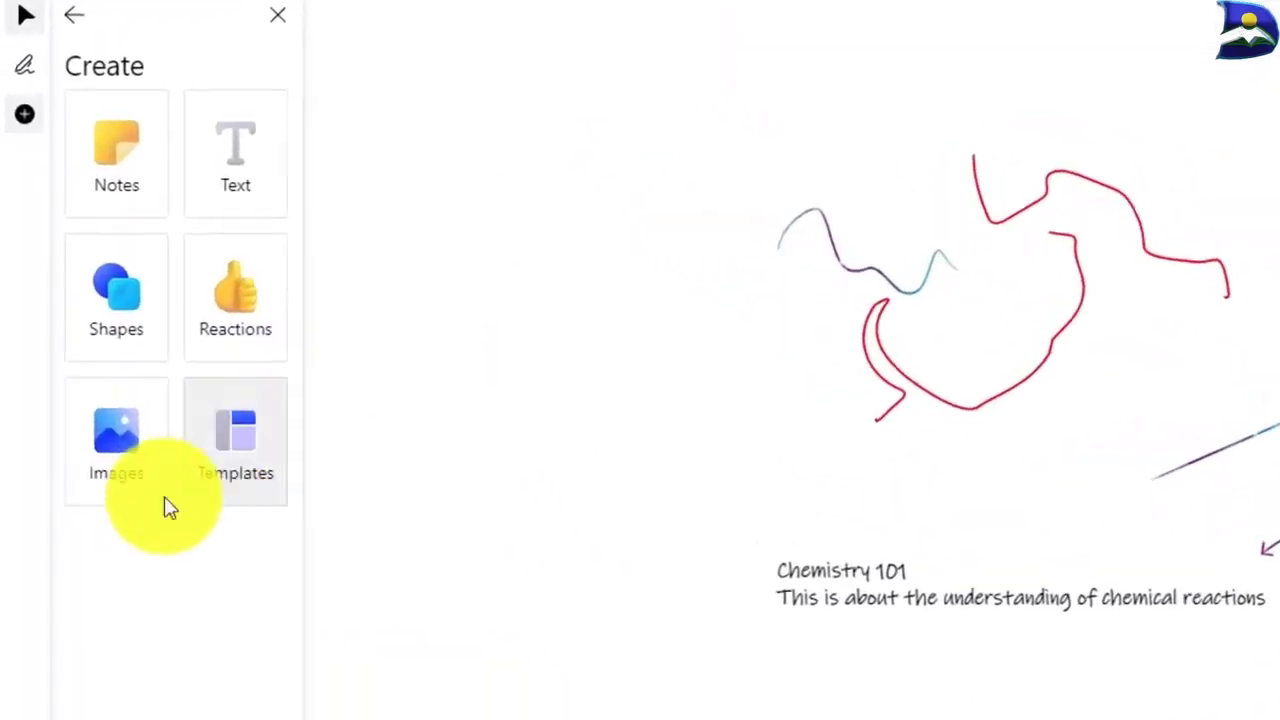
Step: Look at the image sources and open the file picker for device images, closing it without choosing a file
click(112, 472)
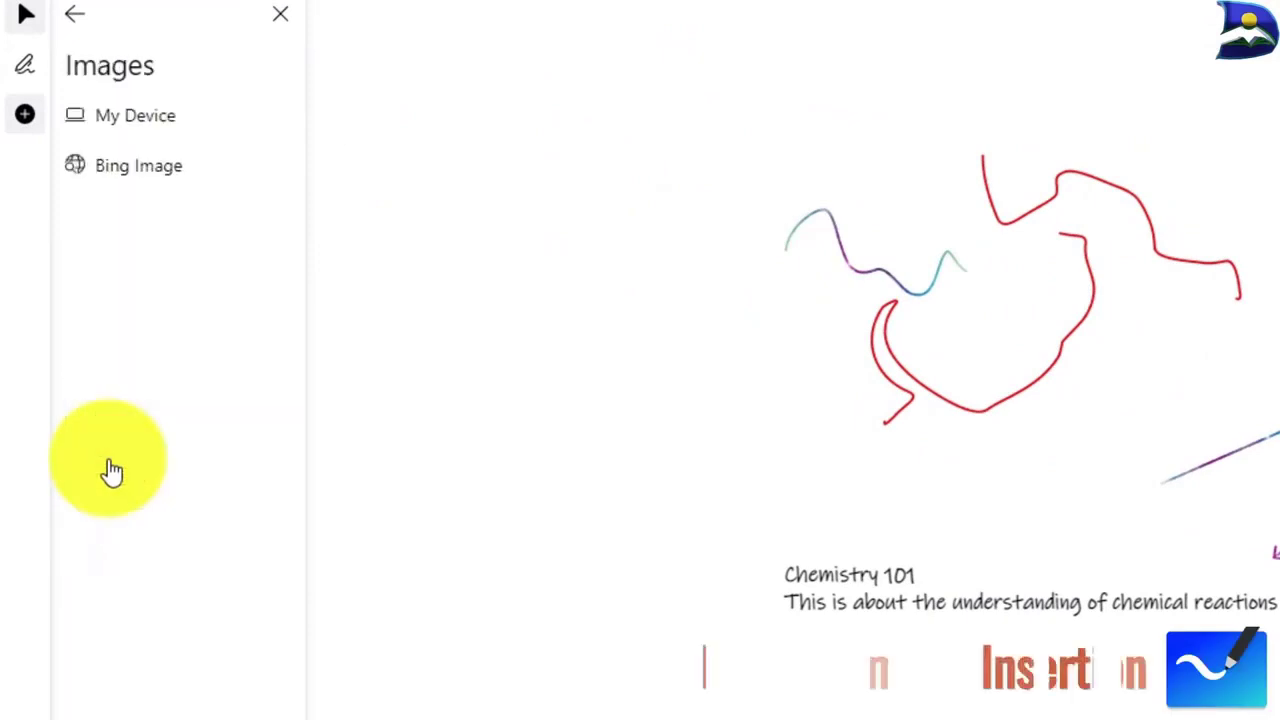
click(130, 130)
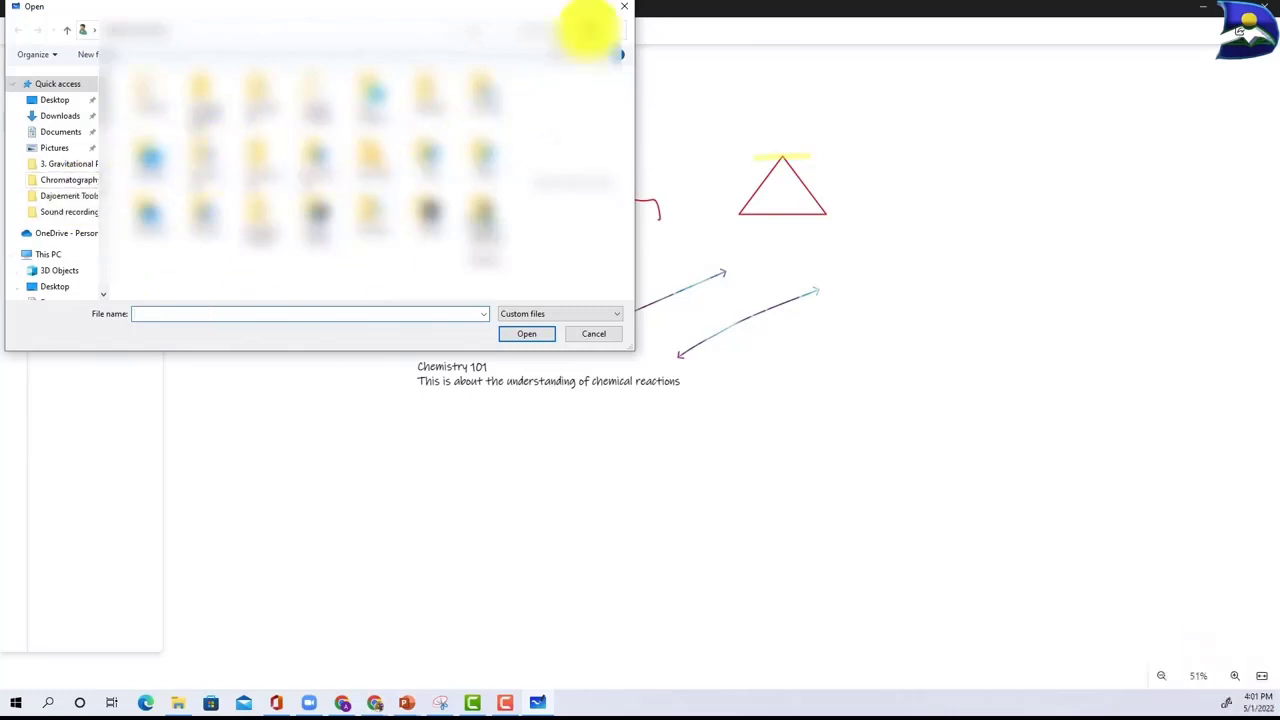
click(617, 8)
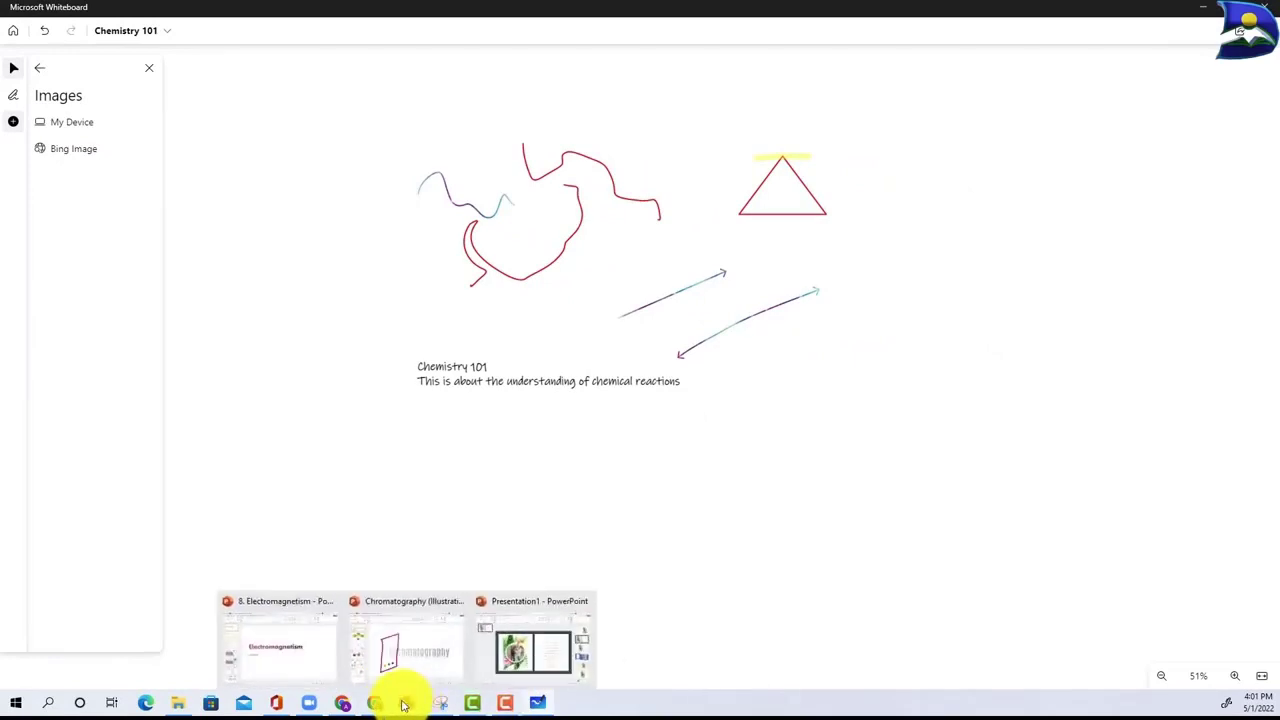
Step: Switch to the Google Jamboard window and add a pink sticky note reading "Chemistry 101"
mouse_move(374, 700)
click(400, 661)
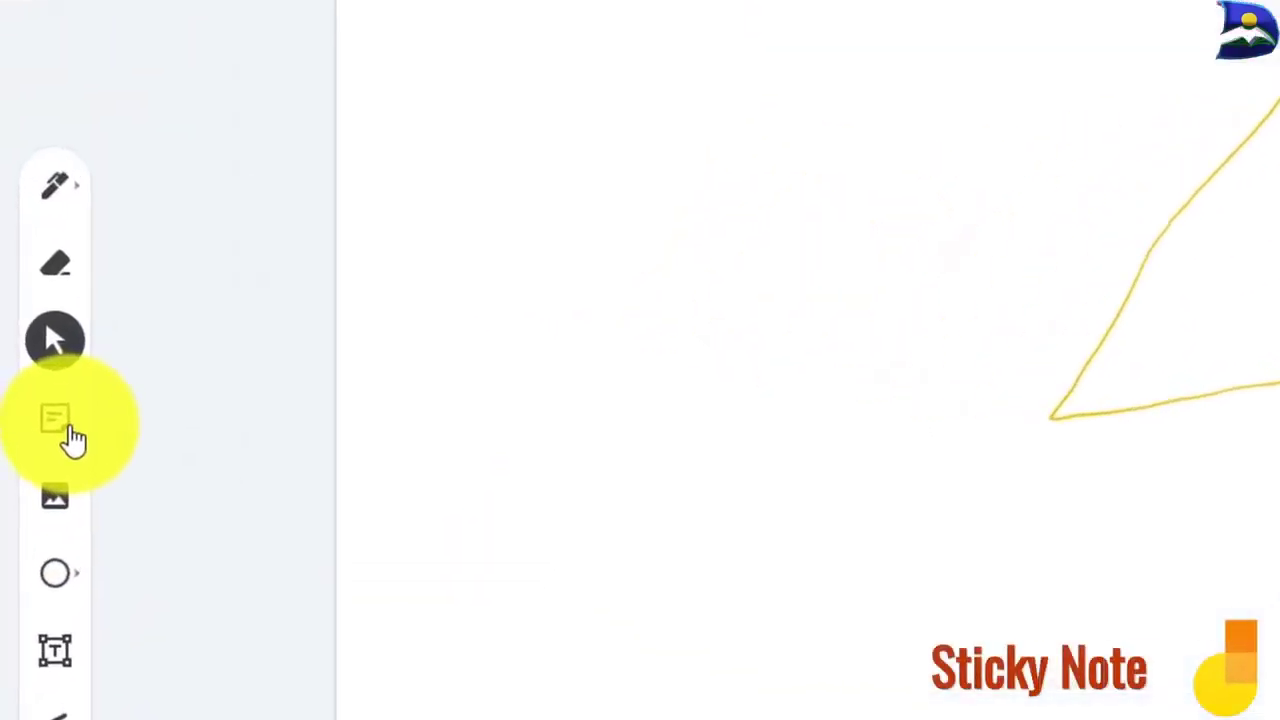
click(58, 432)
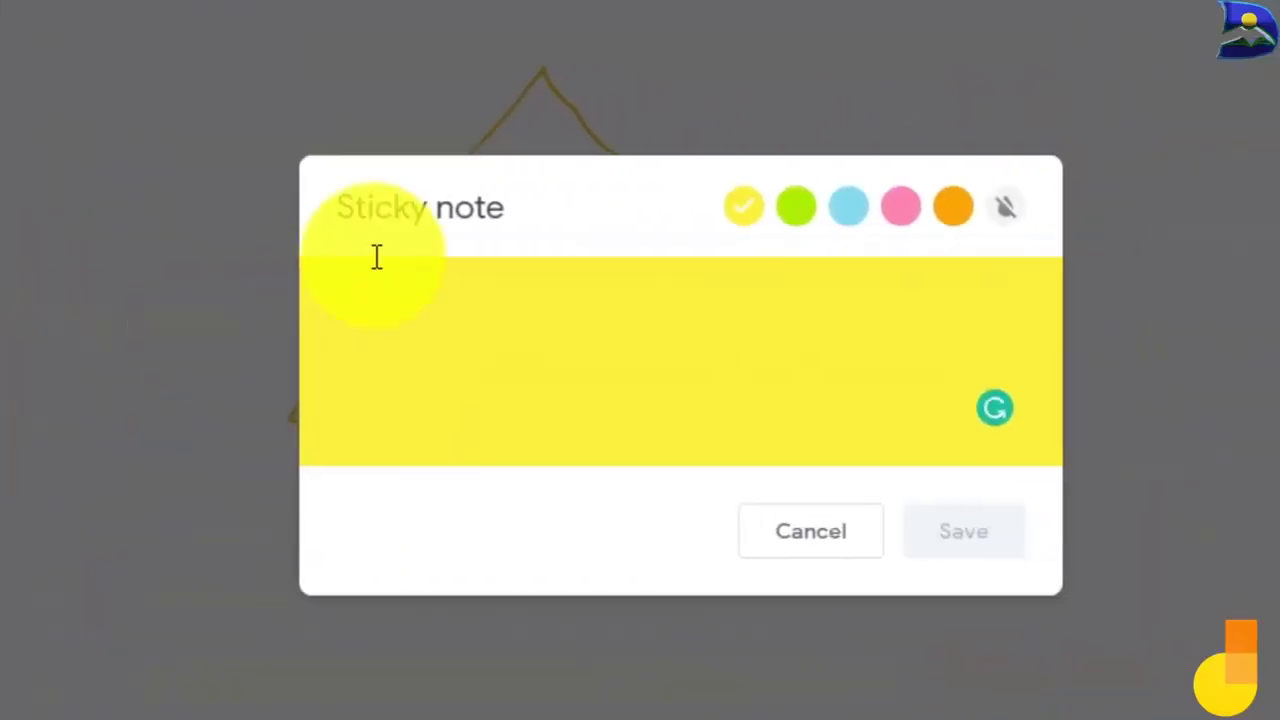
text(Che)
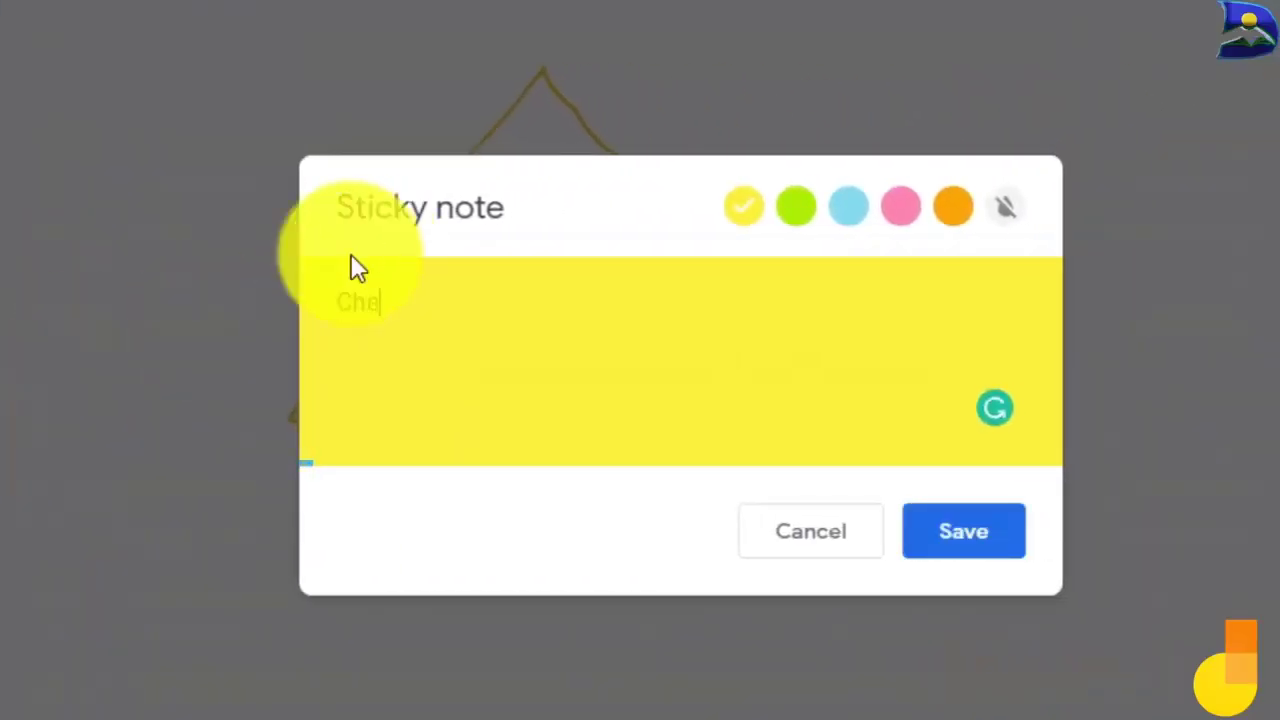
text(mistry 101)
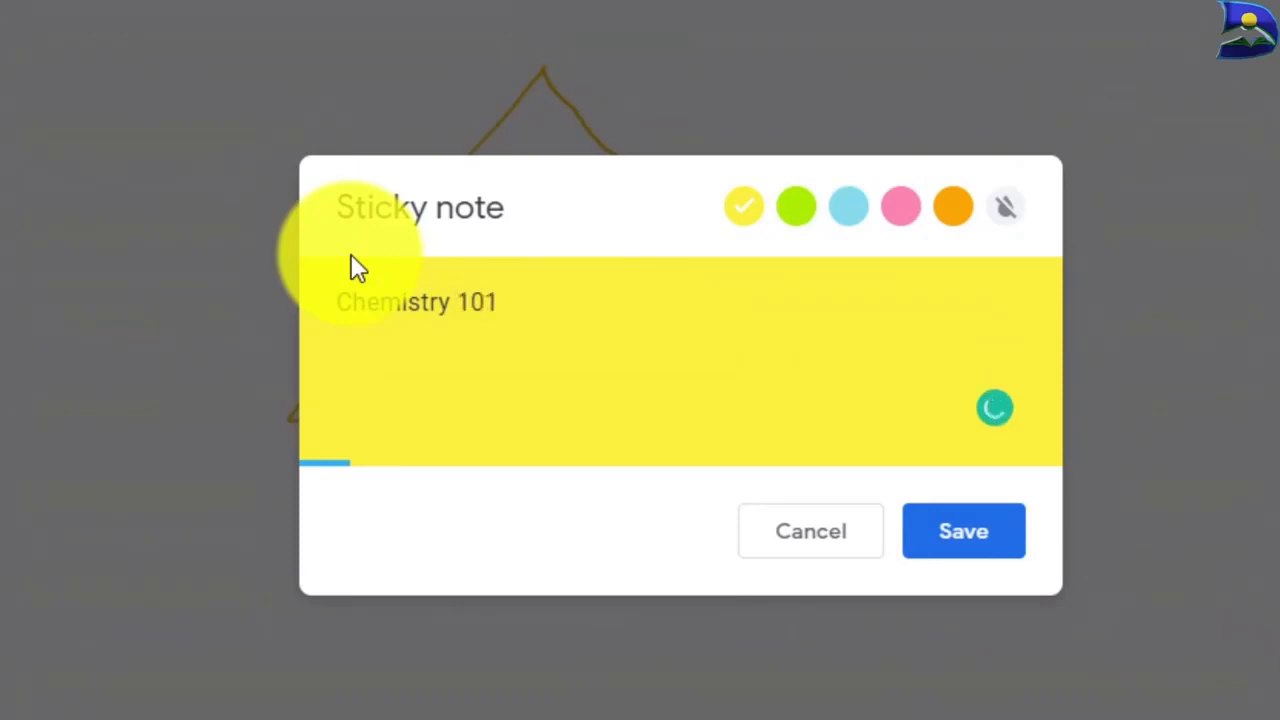
click(904, 209)
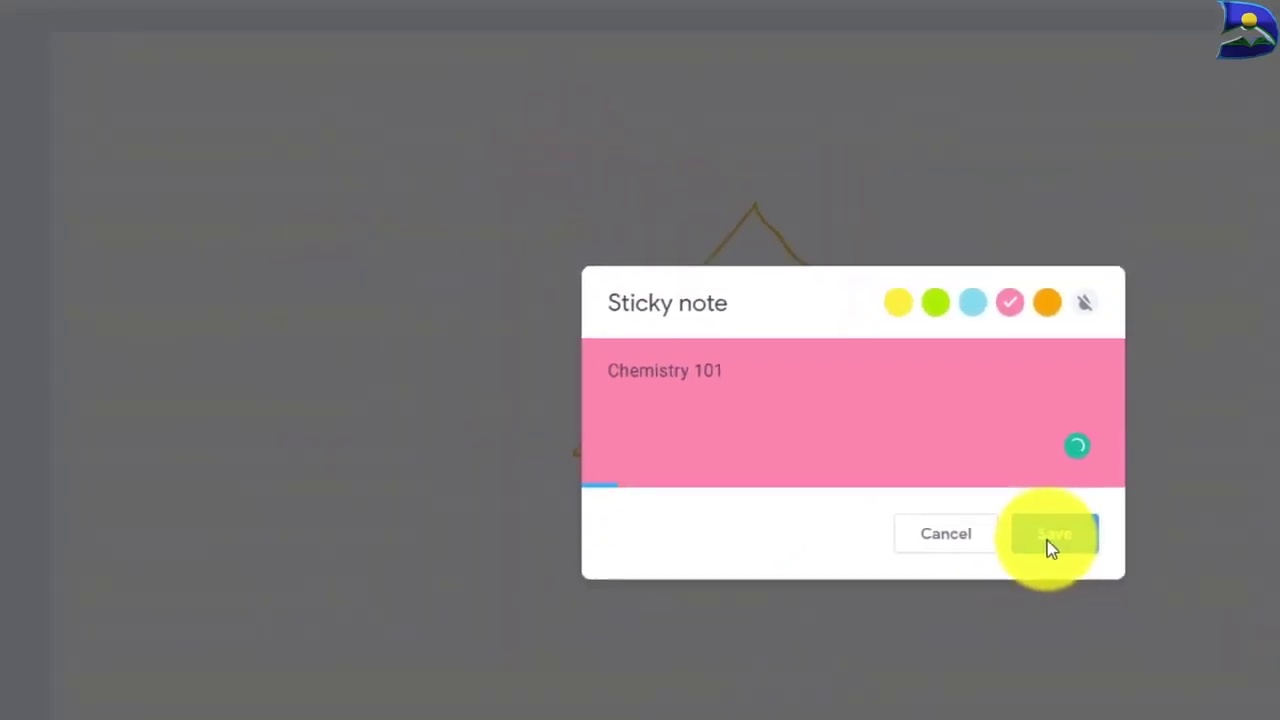
click(960, 531)
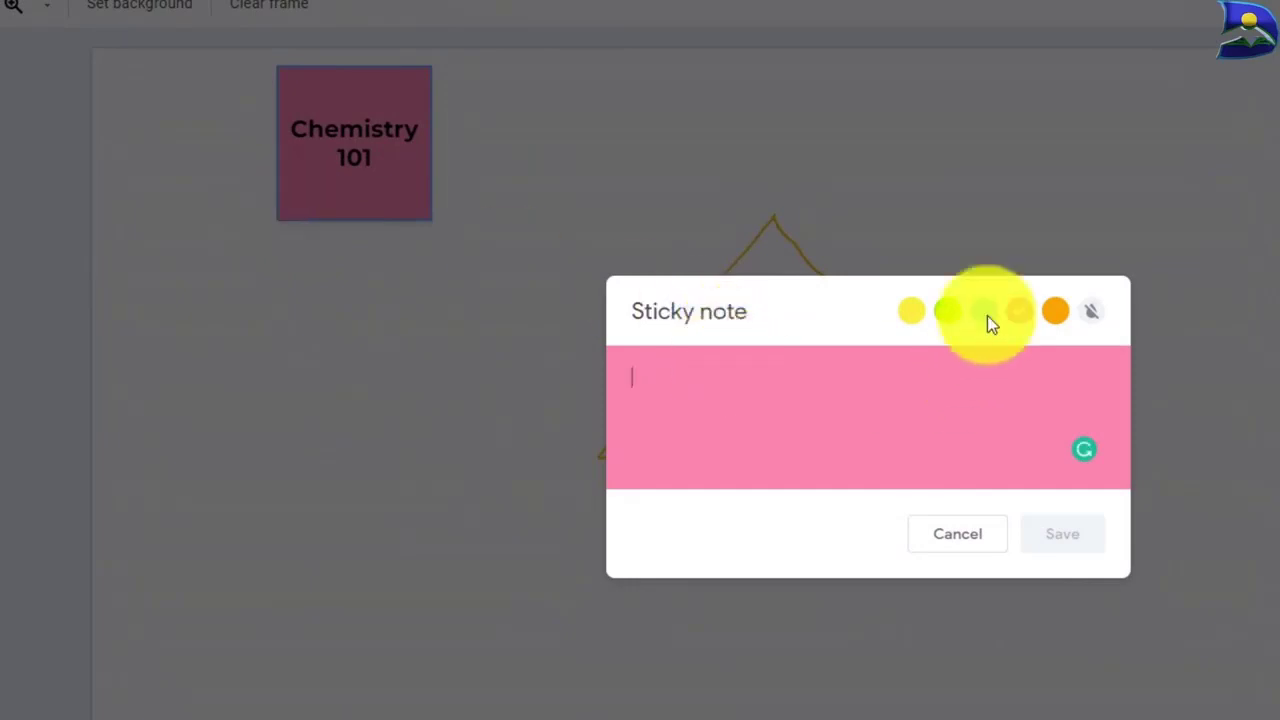
Step: Add a blue sticky note reading "The chemical reactions" and close the sticky note editor
click(980, 315)
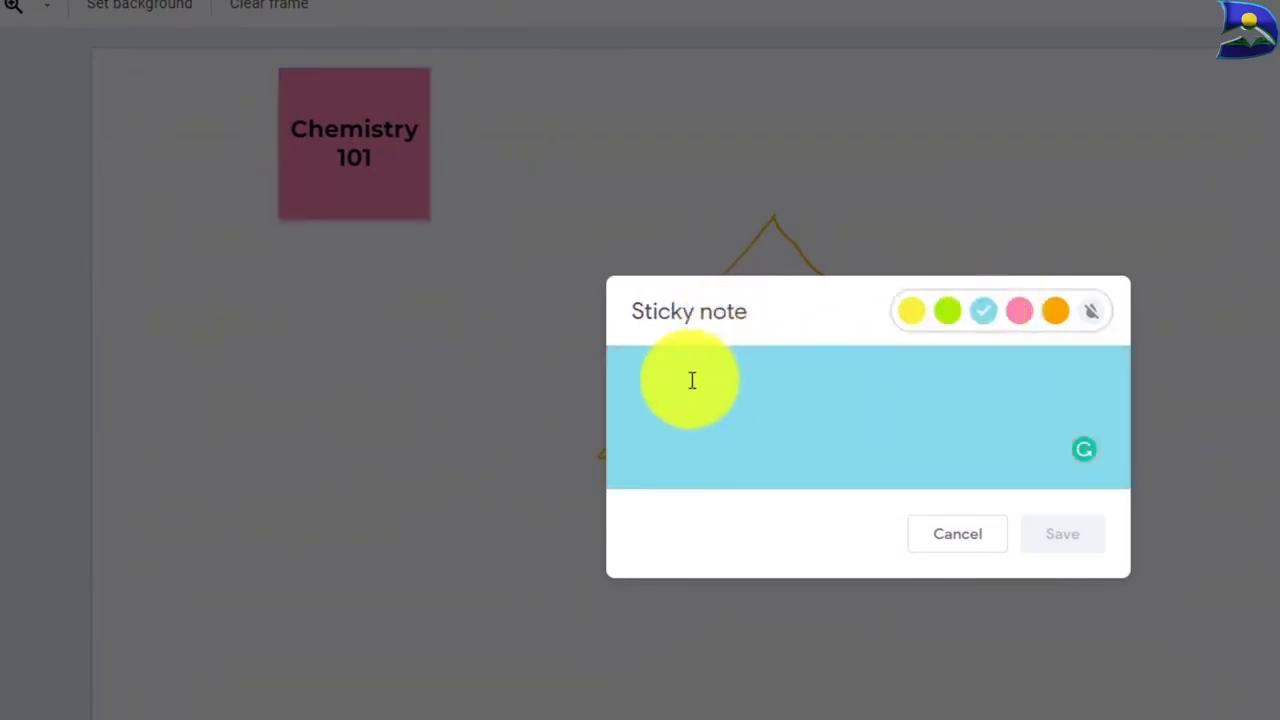
click(683, 377)
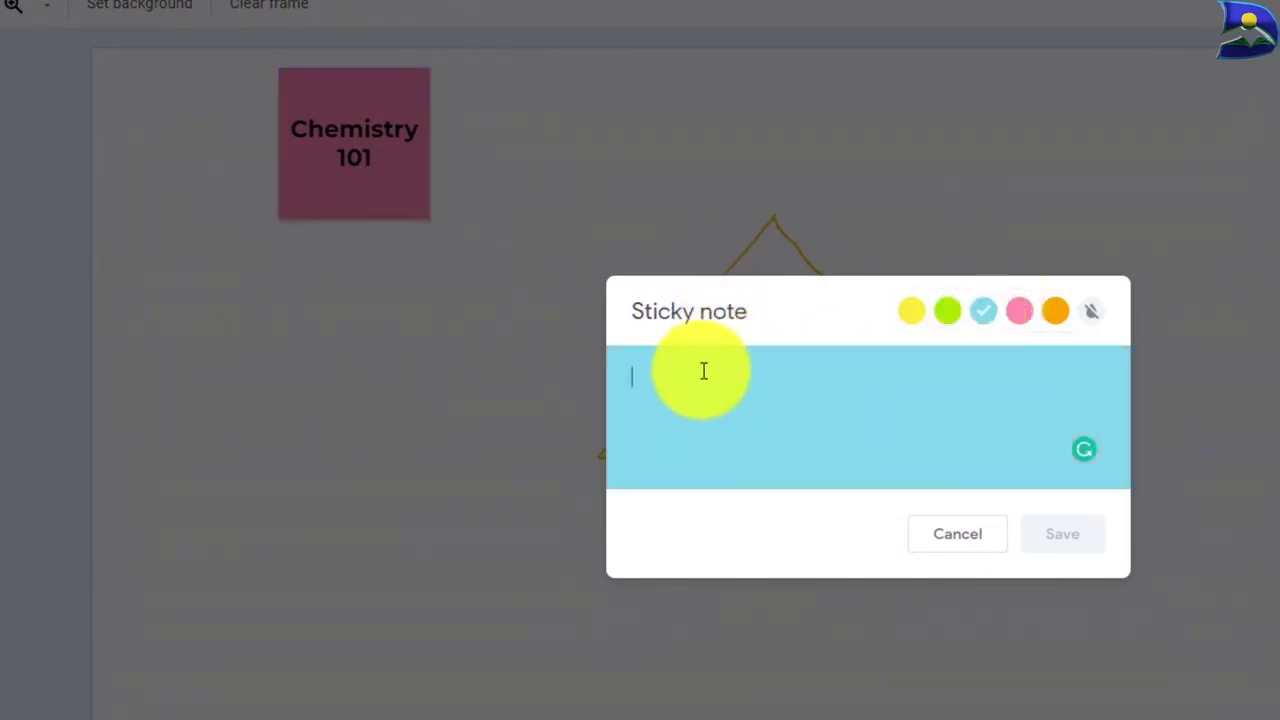
text(The chemical reactions)
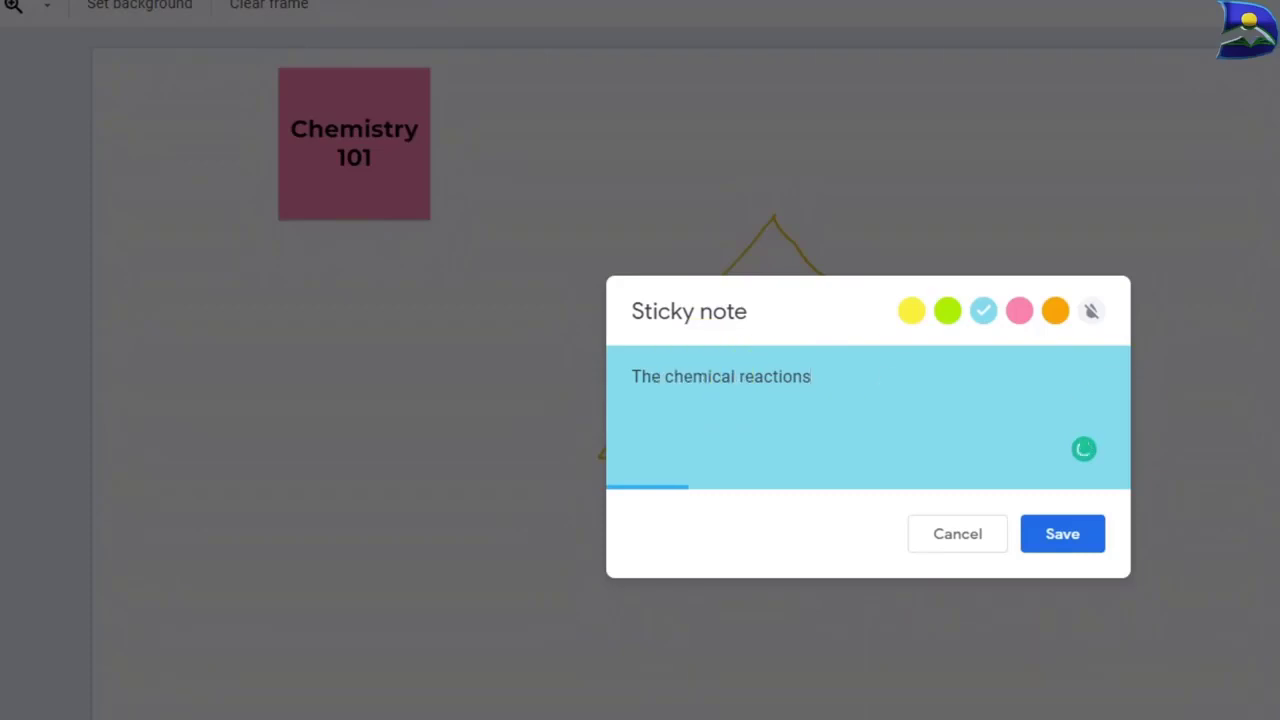
click(1078, 550)
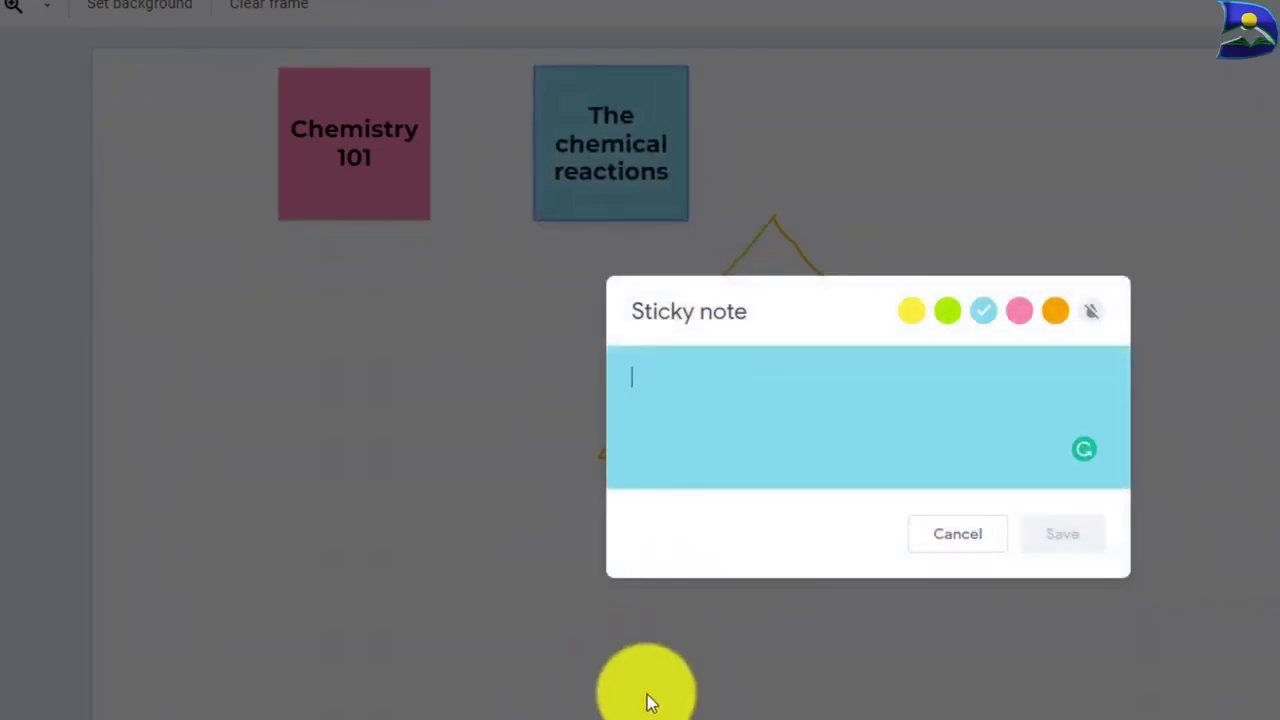
click(928, 702)
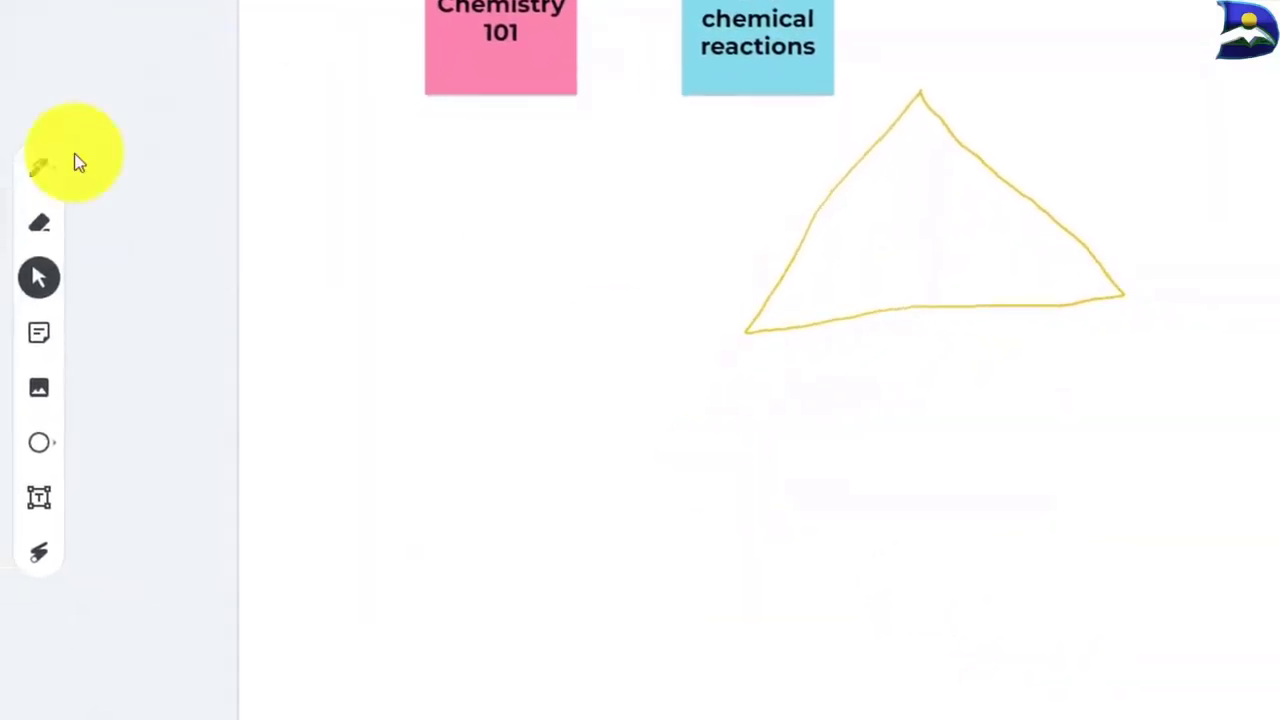
Step: Look at the upload and URL image sources, insert a camera photo of the glass container and place it to the right of the yellow triangle
click(40, 390)
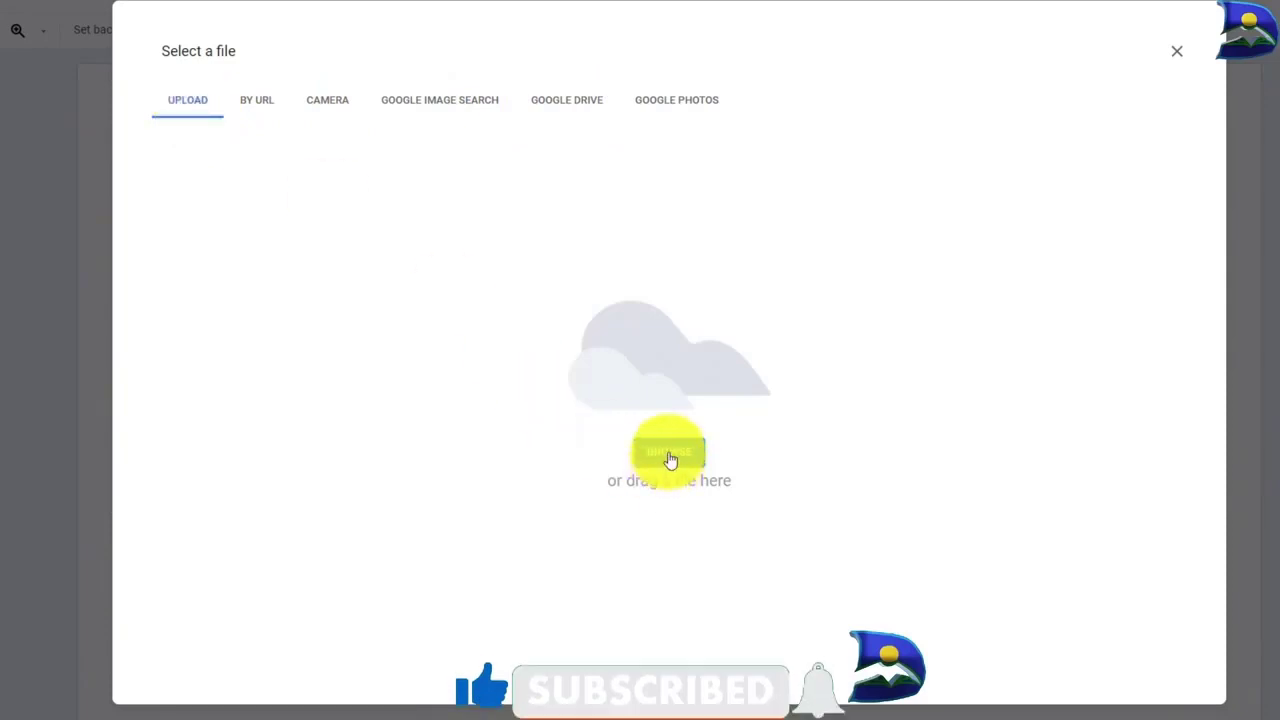
click(250, 104)
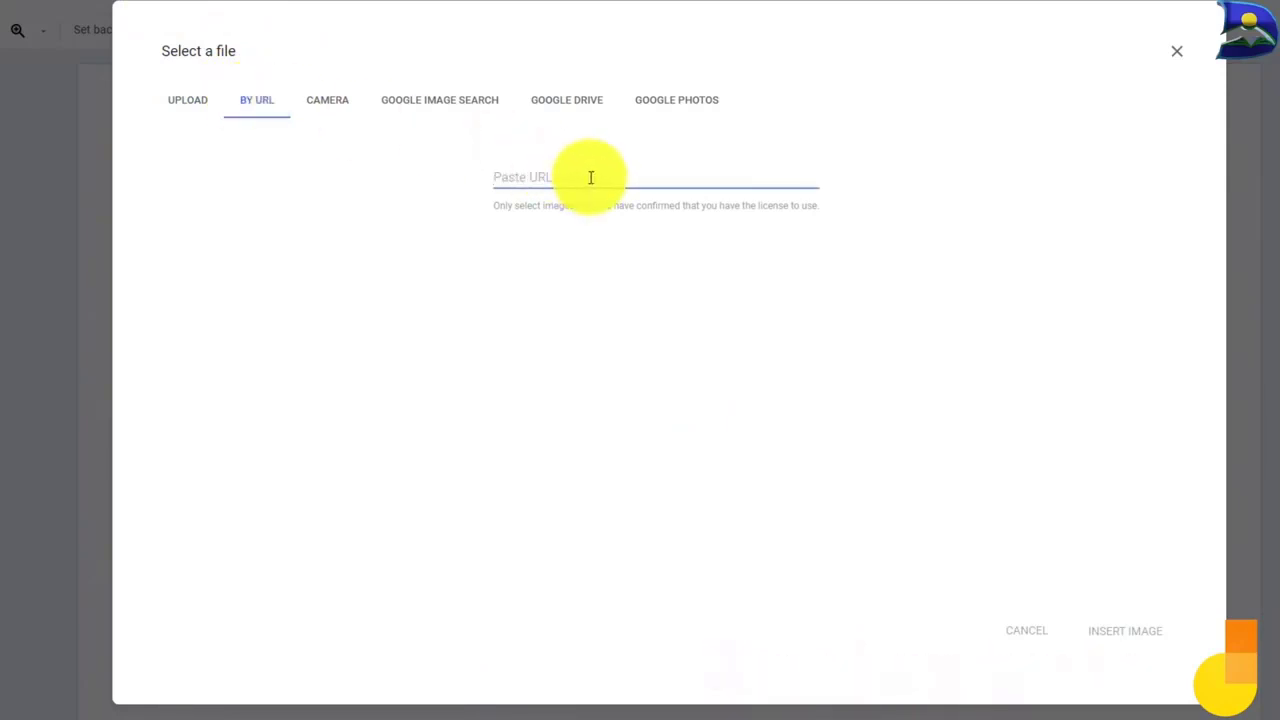
click(330, 104)
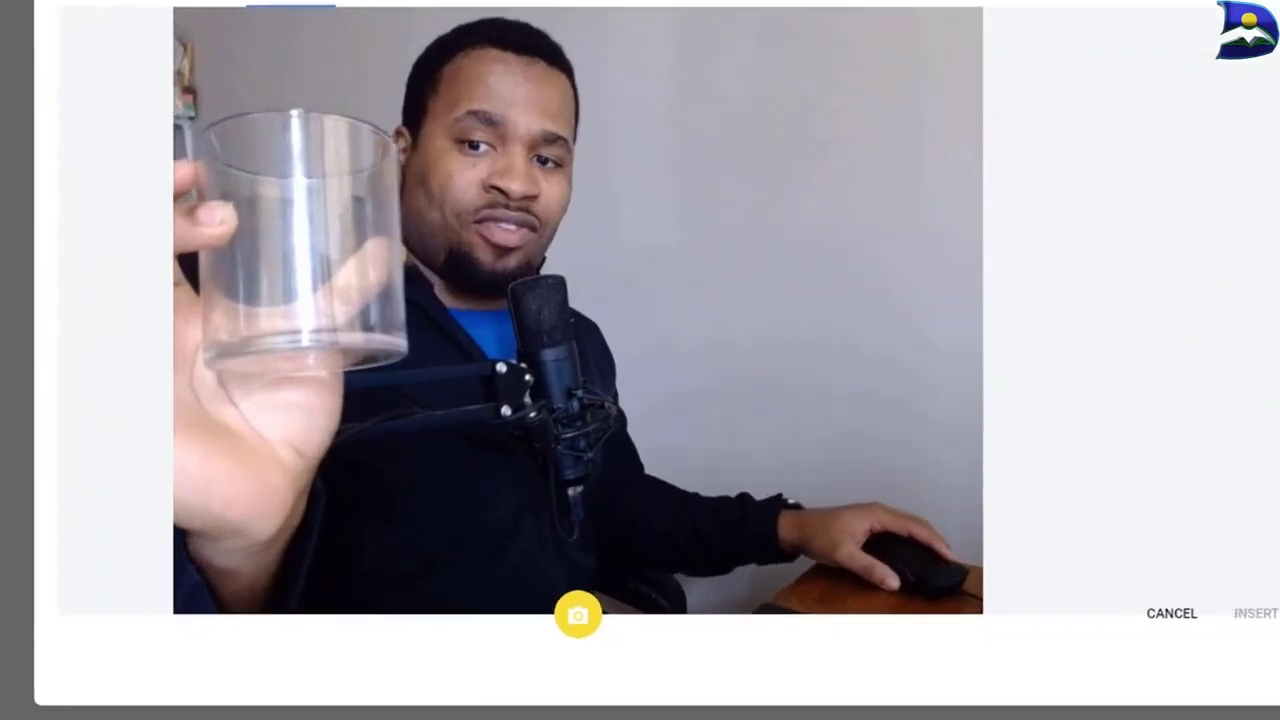
click(584, 618)
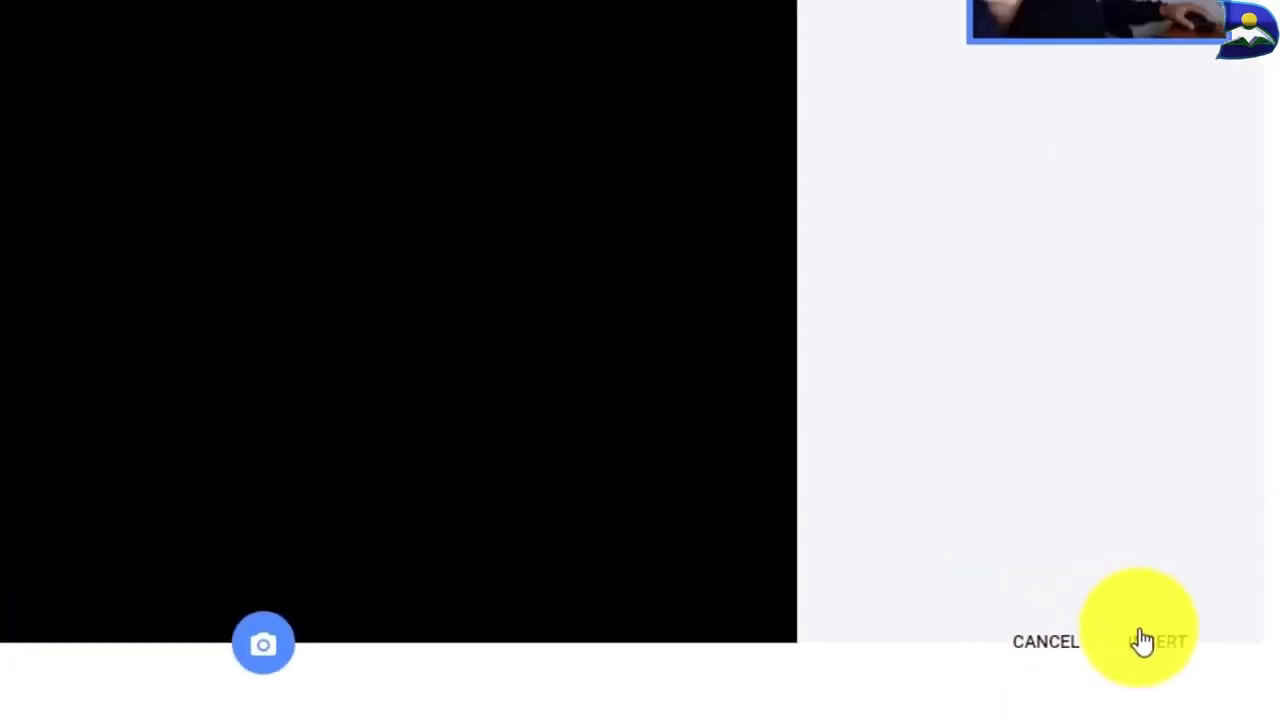
click(1150, 641)
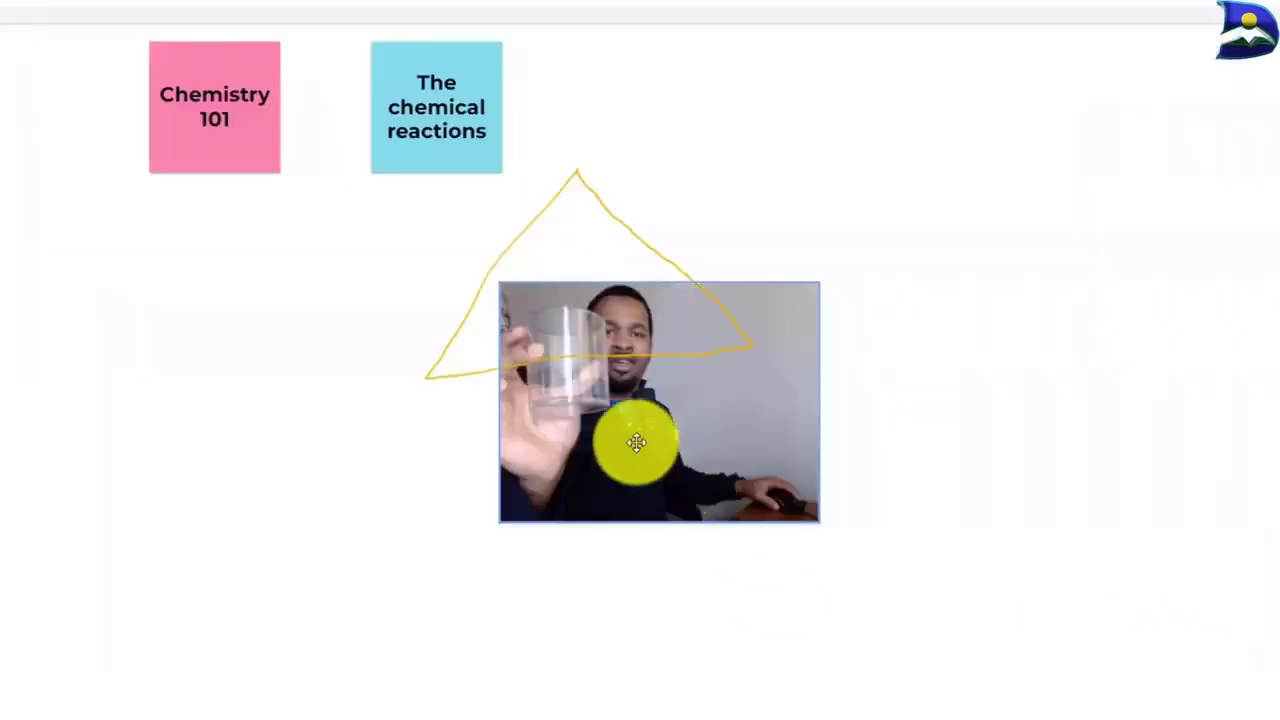
drag(637, 442, 991, 283)
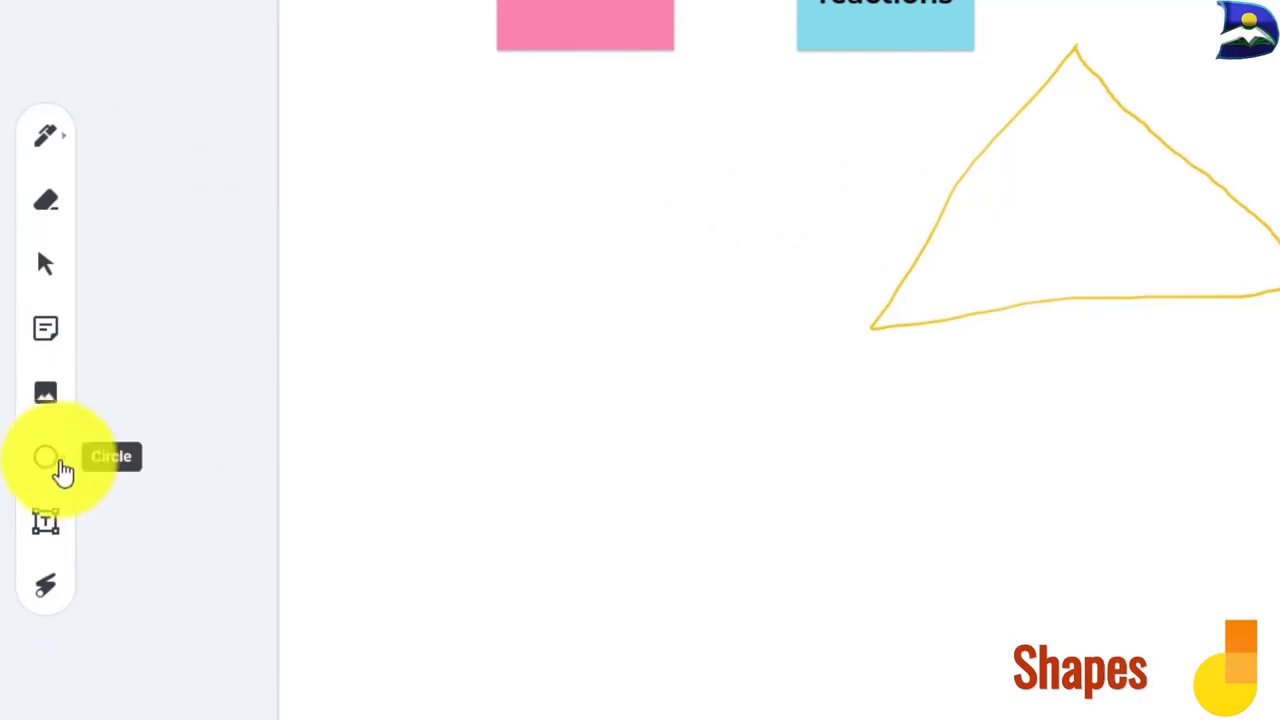
Step: Draw a triangle with the shape tool in the empty area below the sticky notes and the hand-drawn triangle
click(58, 462)
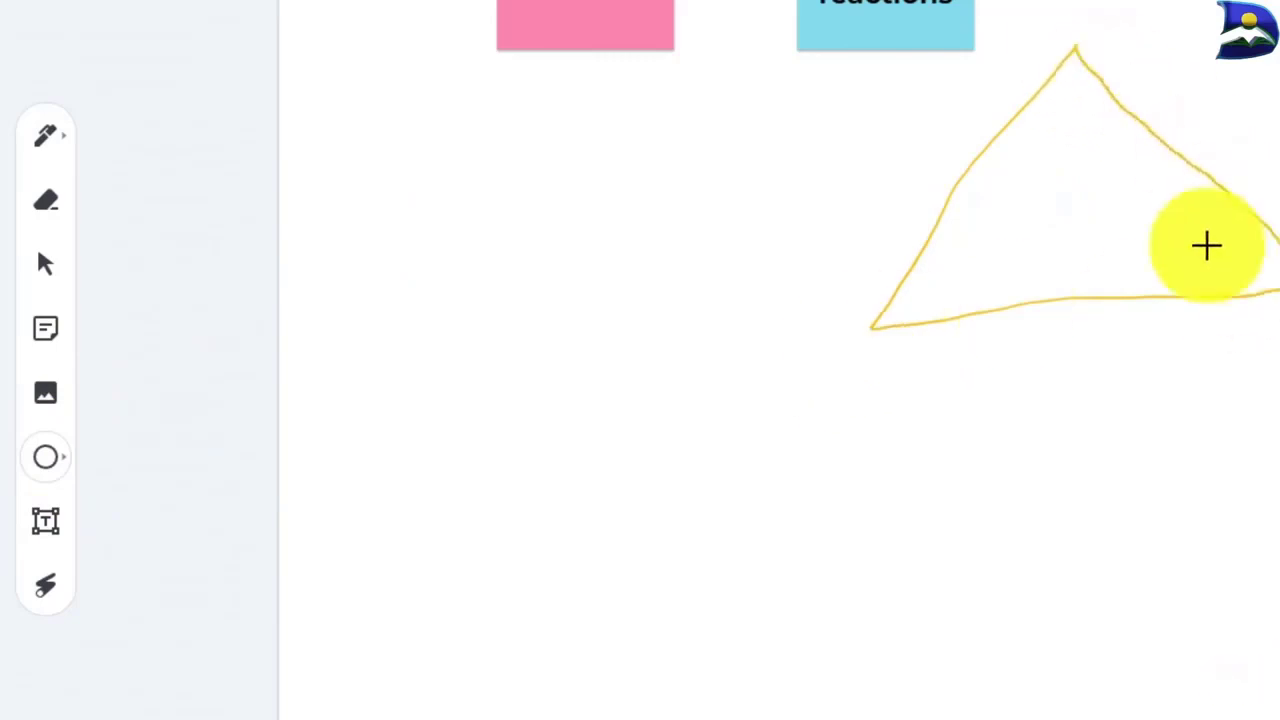
click(62, 465)
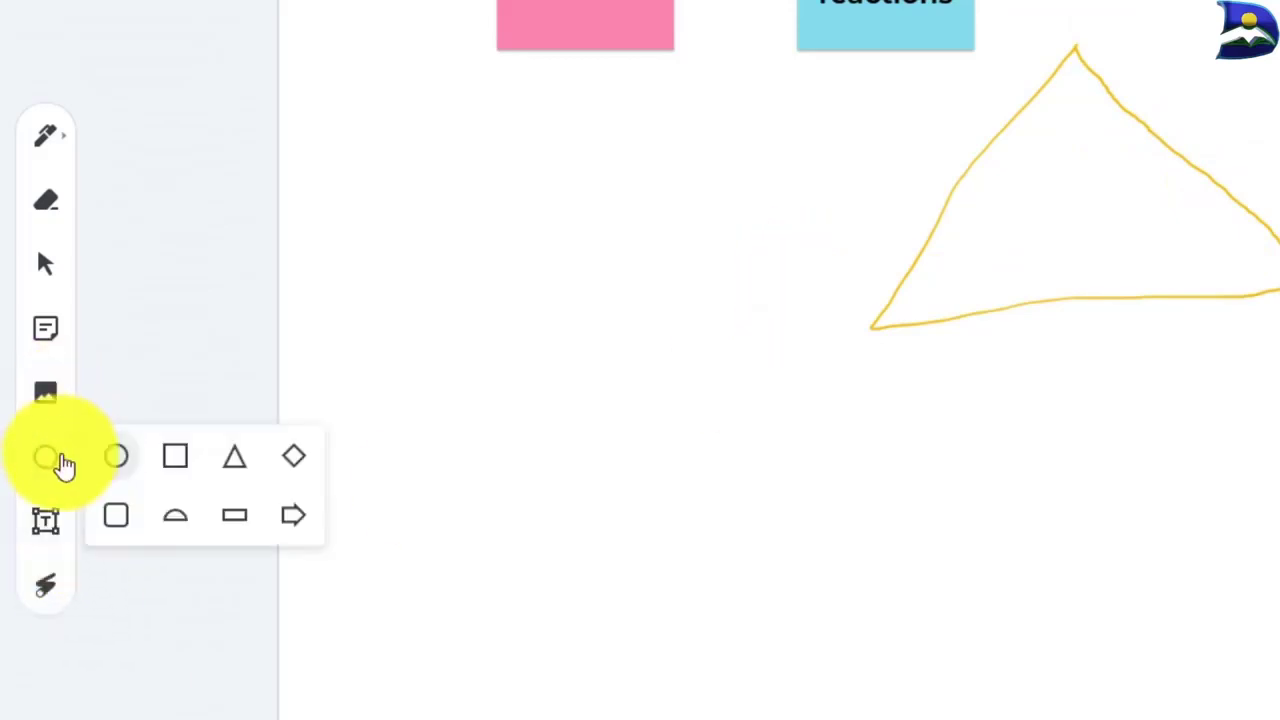
click(234, 454)
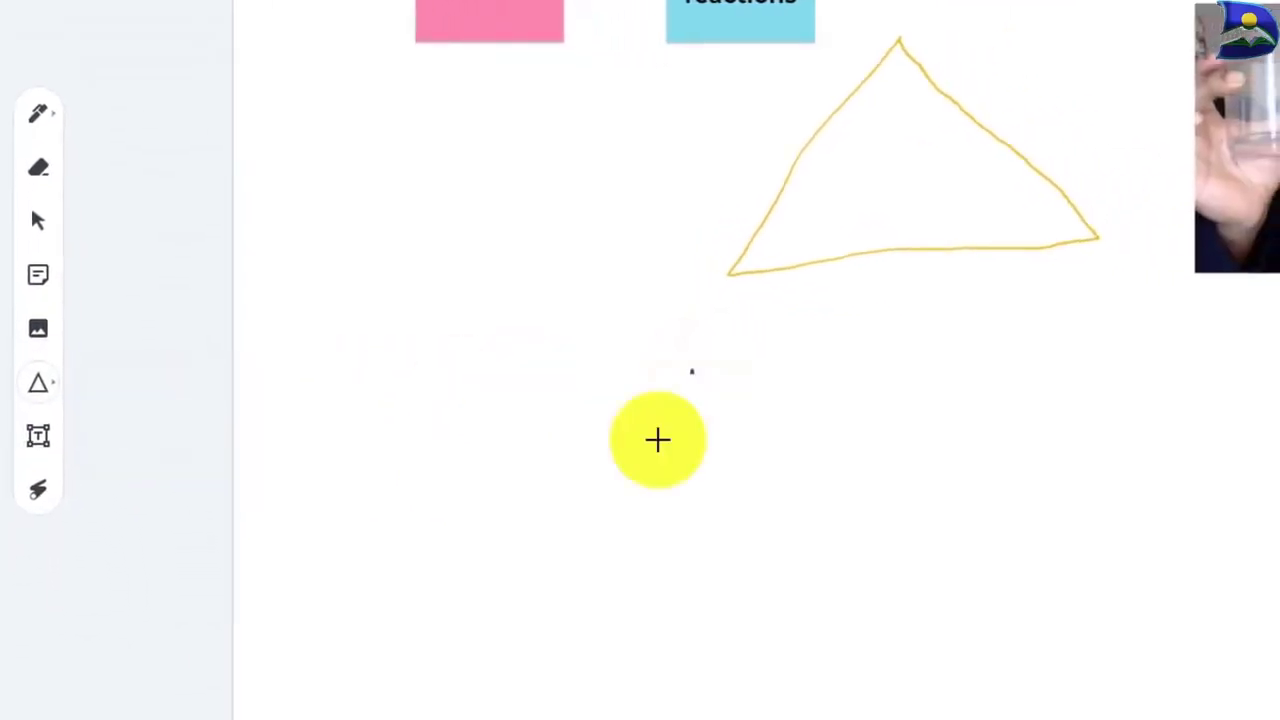
drag(713, 374, 331, 652)
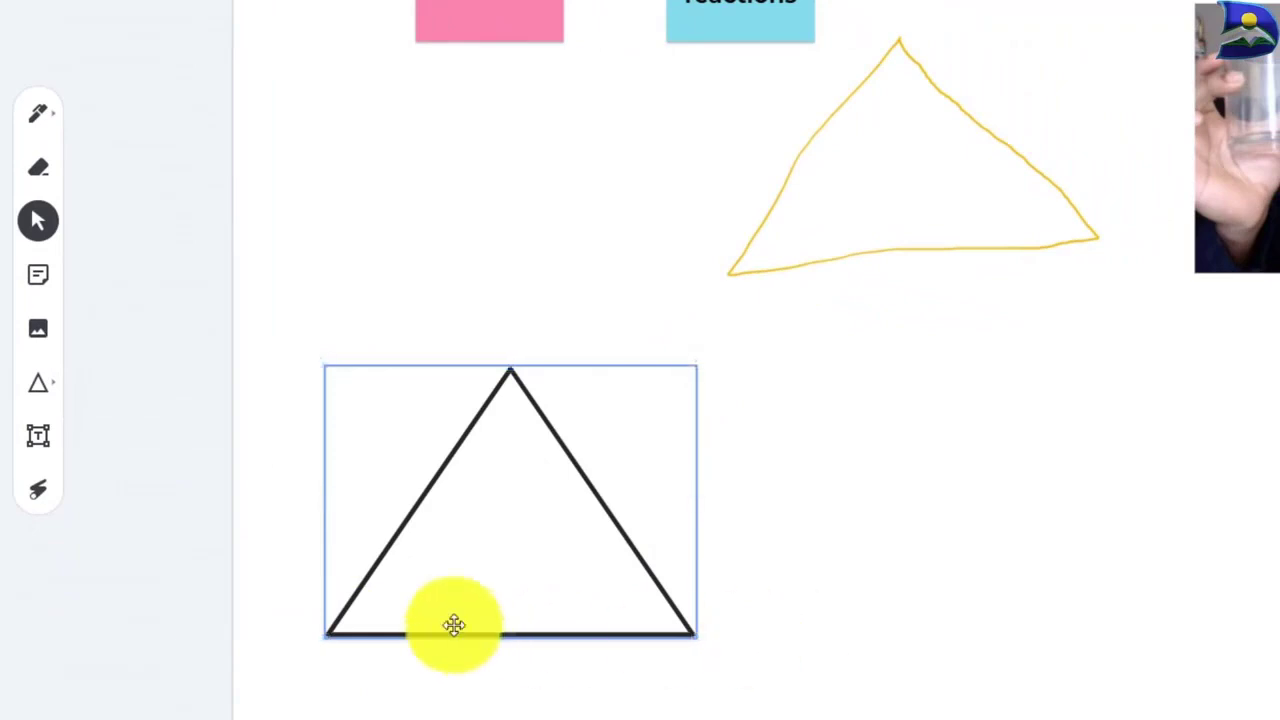
Step: Review the available shapes, then insert a wide, single-line text box in the empty area beside the black triangle
click(53, 390)
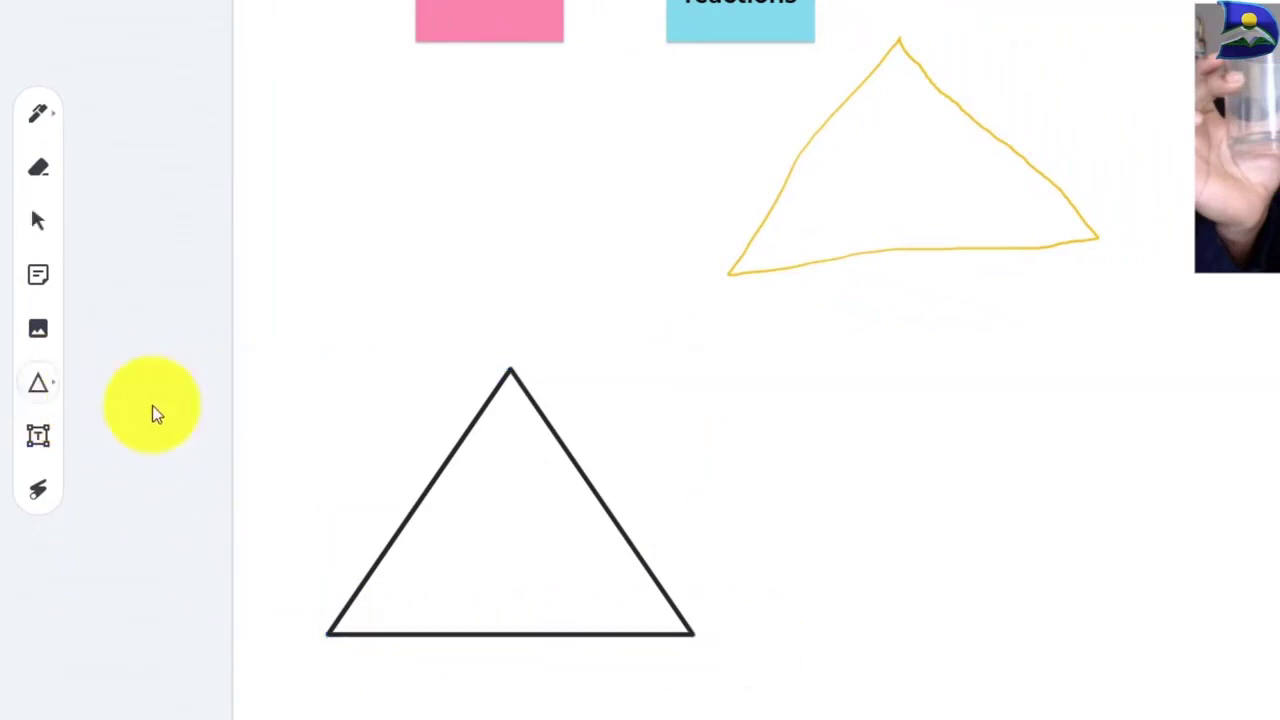
click(57, 390)
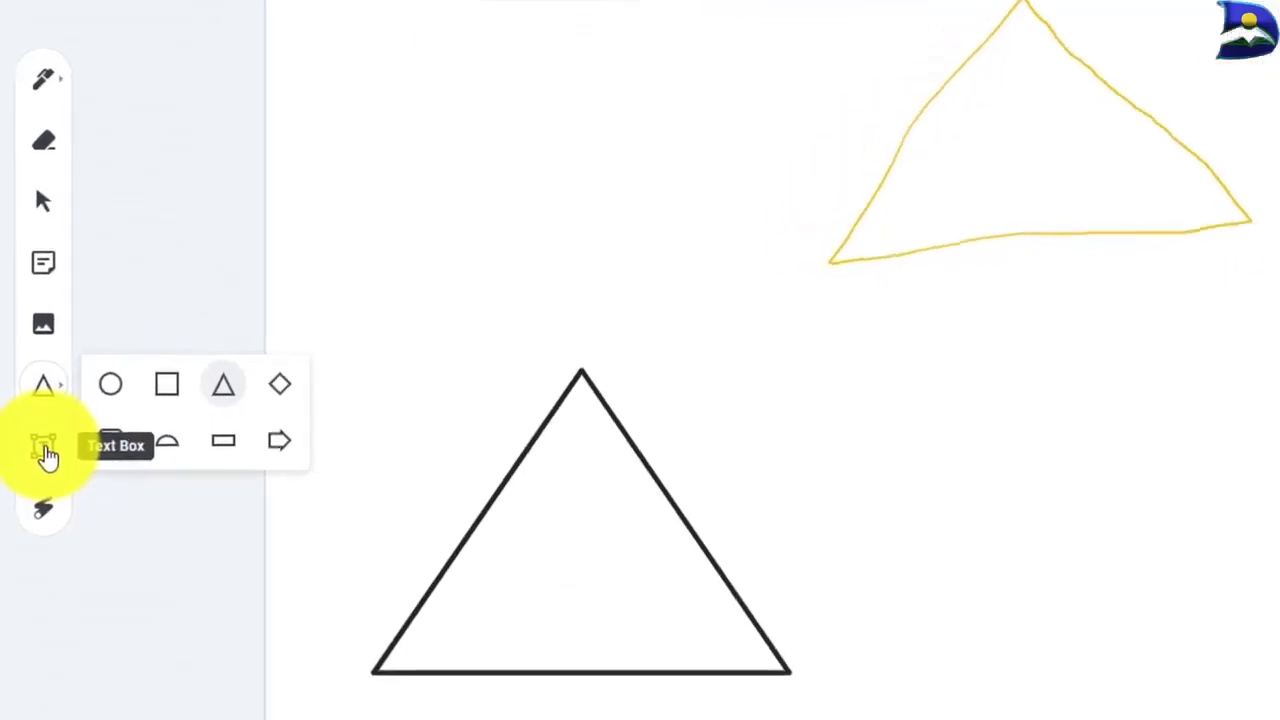
click(45, 450)
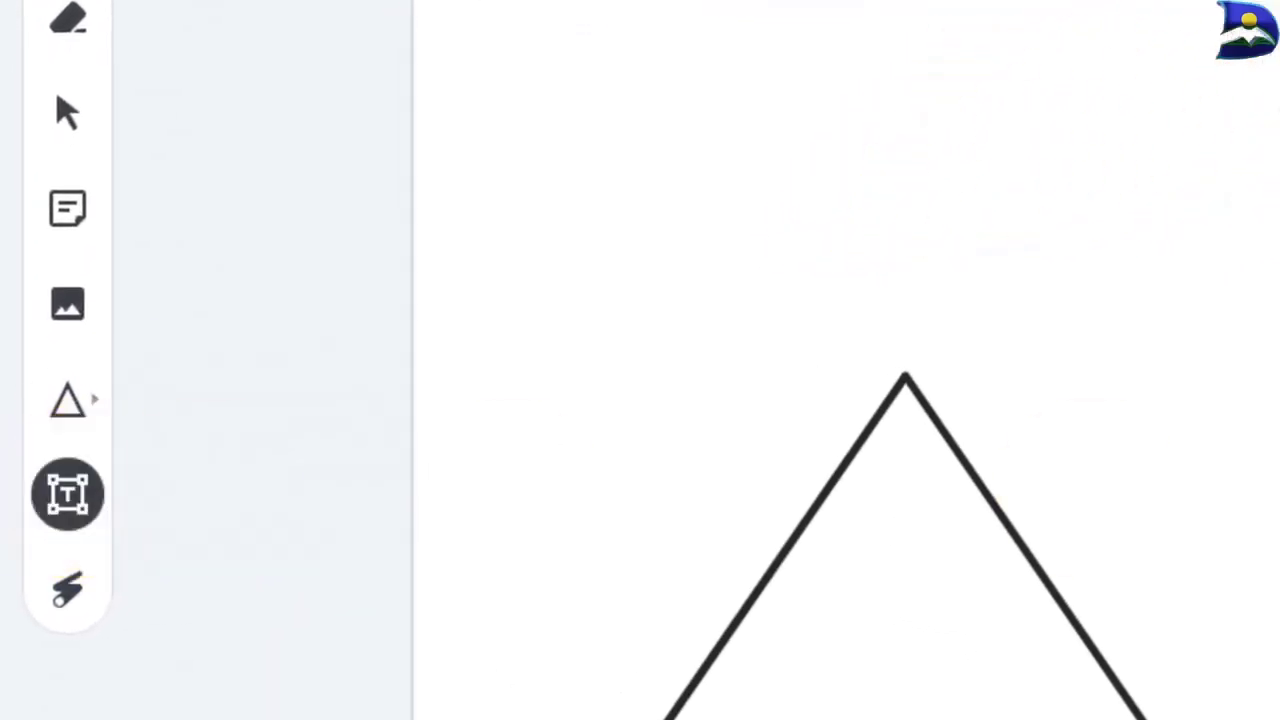
click(1202, 440)
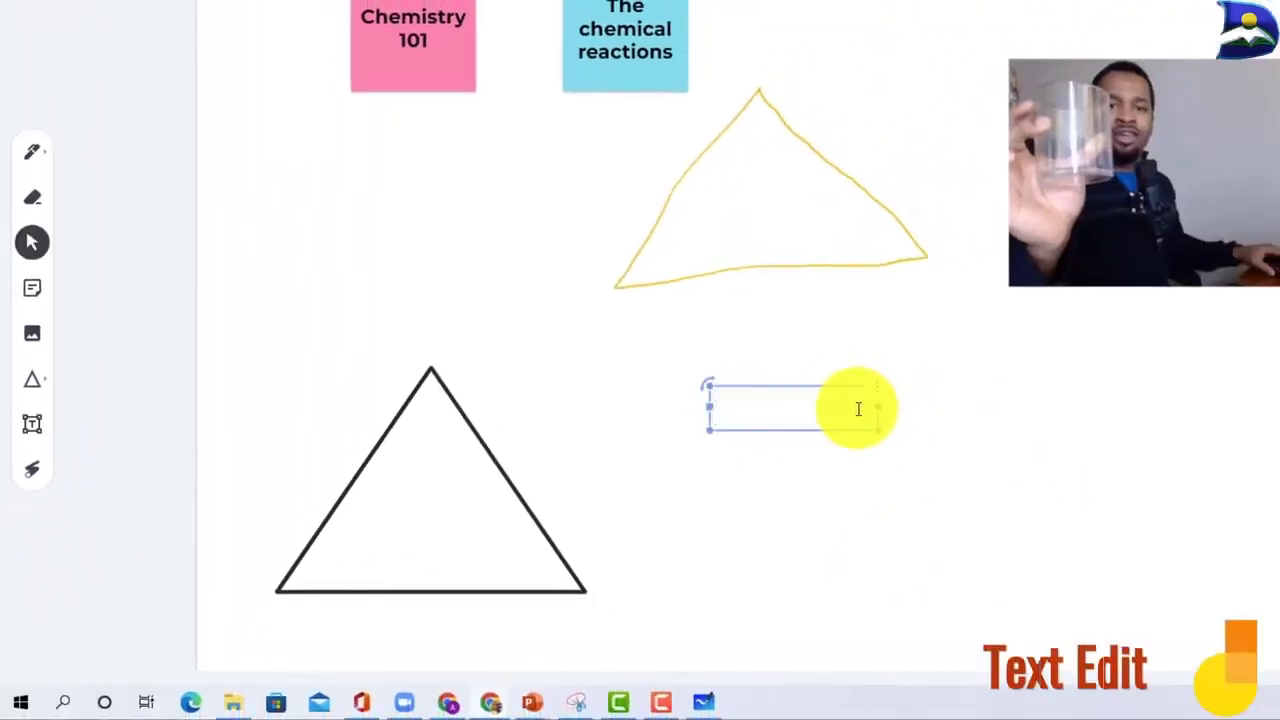
drag(882, 407, 1260, 408)
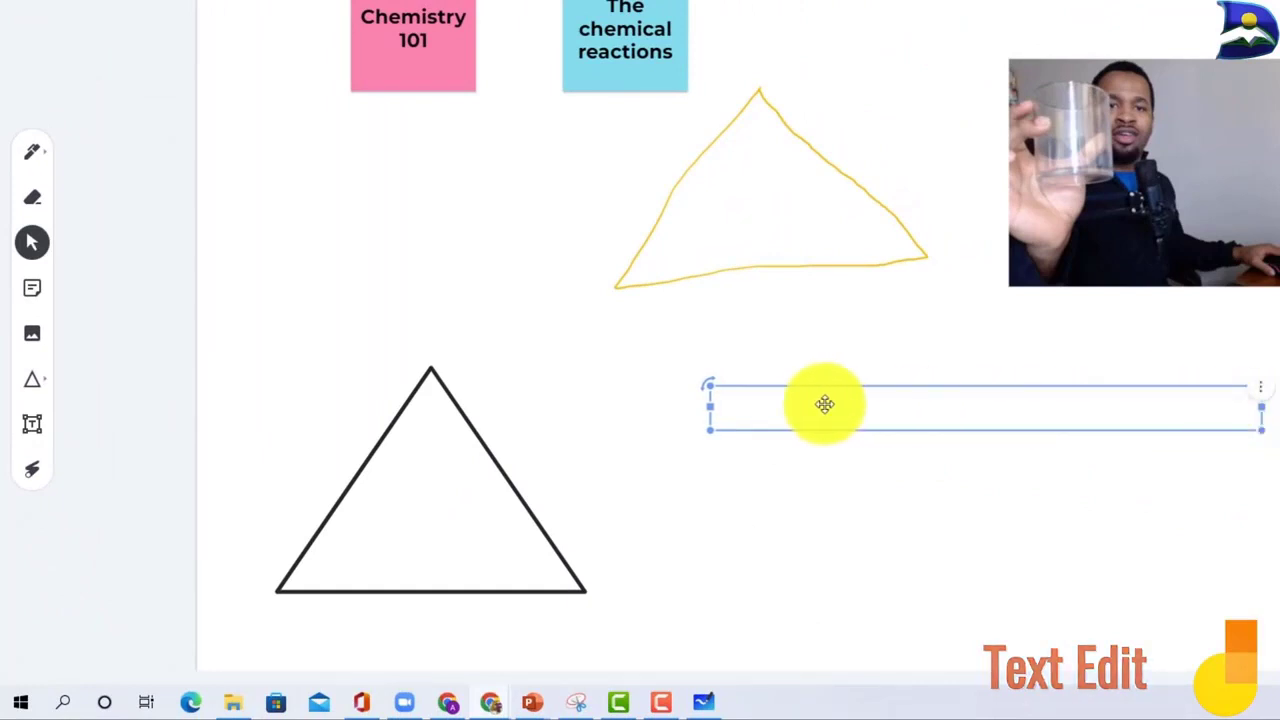
Step: Enter "Chemistry 101" in the empty text box beside the black triangle
click(705, 449)
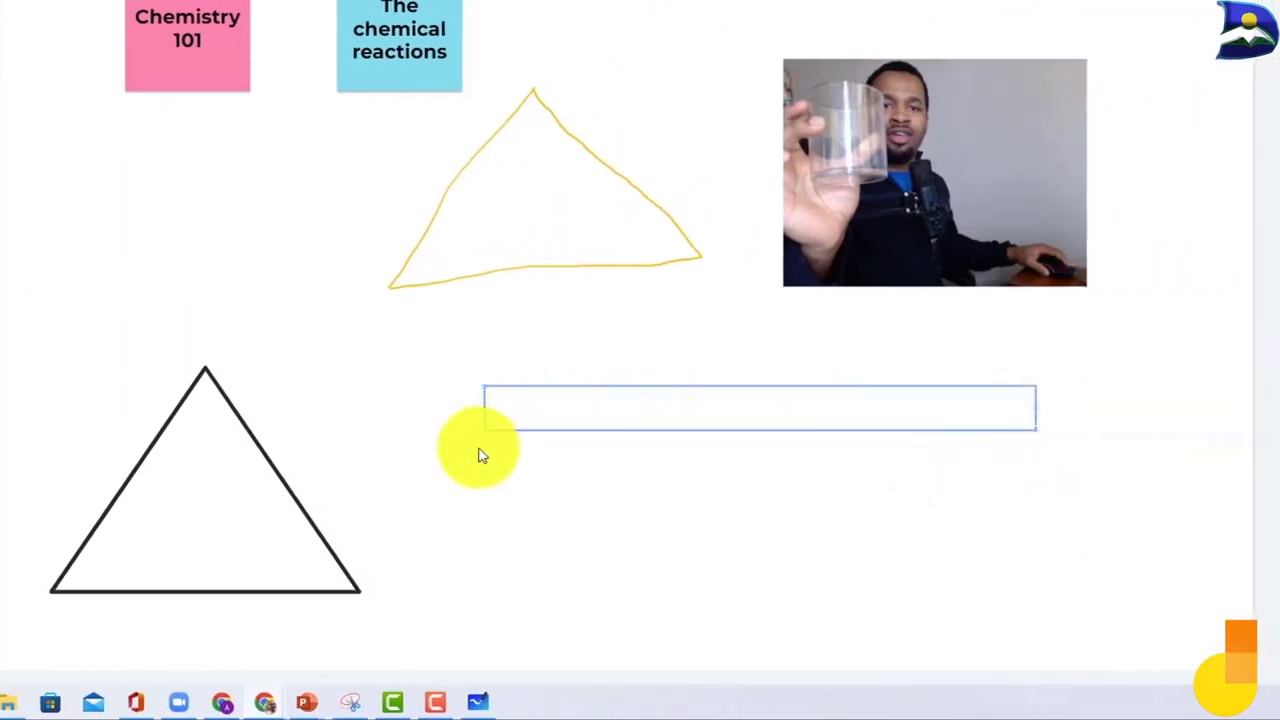
click(565, 400)
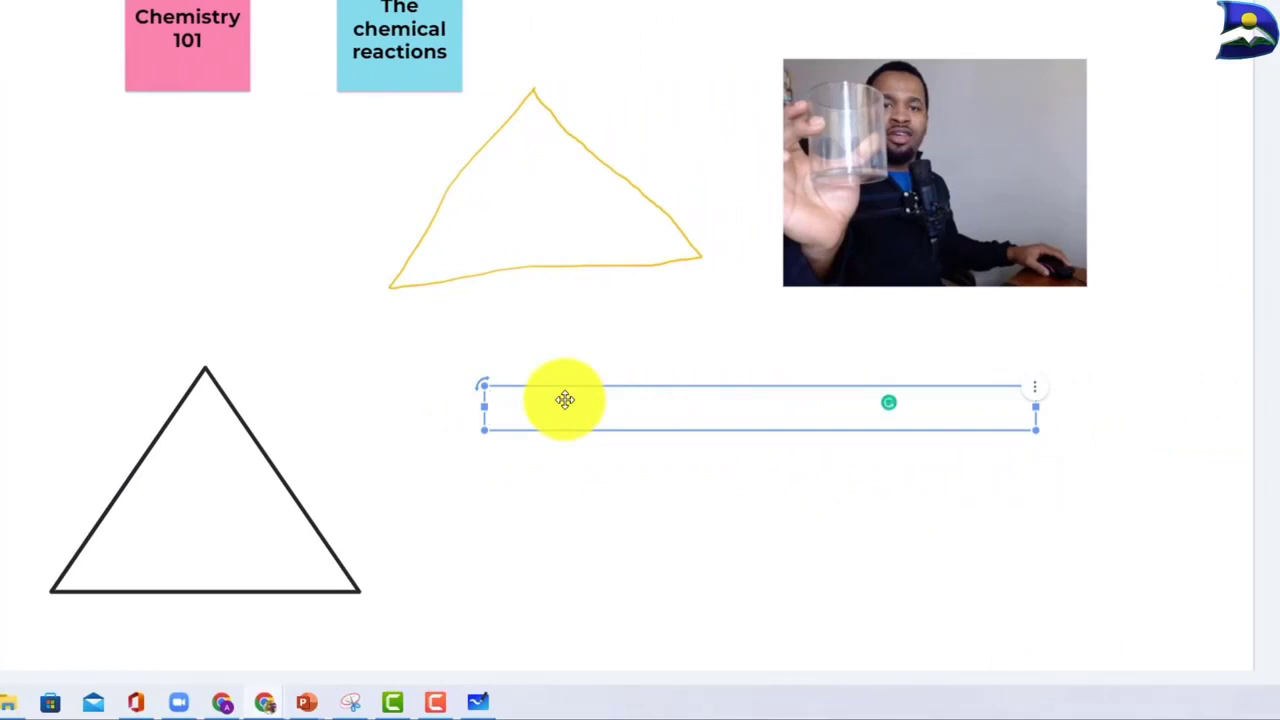
text(Chemis)
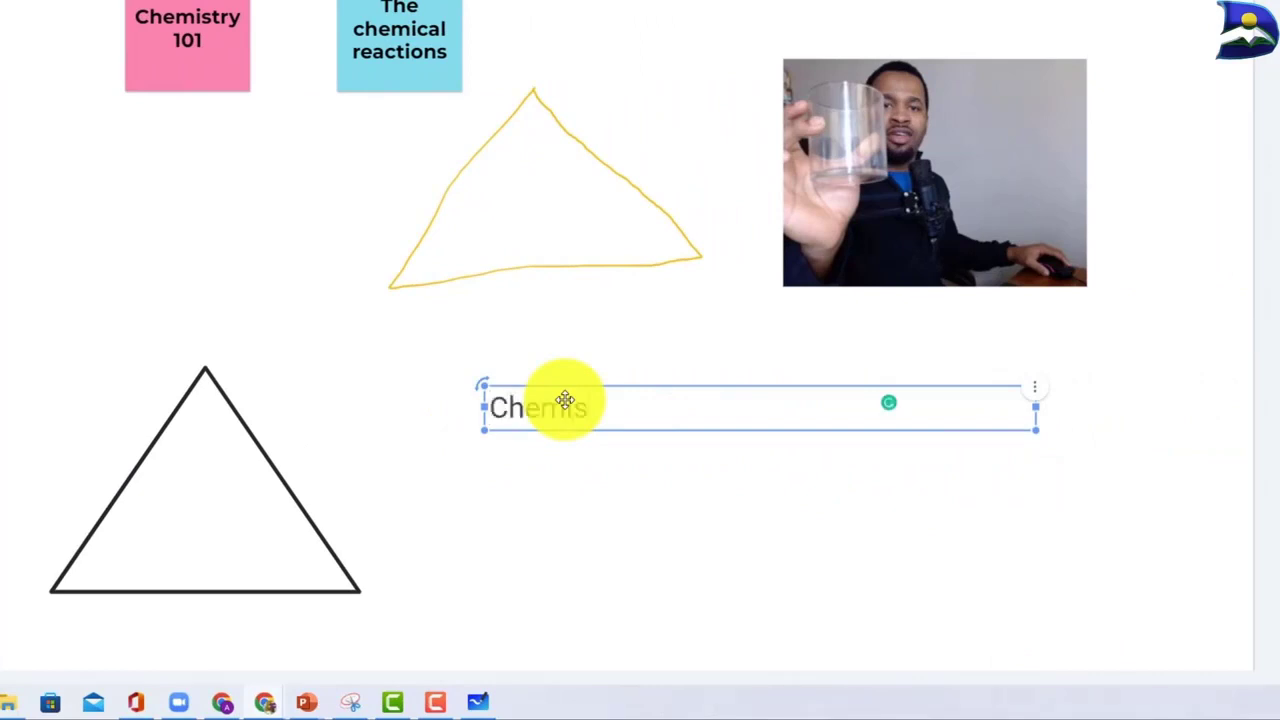
text(try 101)
click(872, 474)
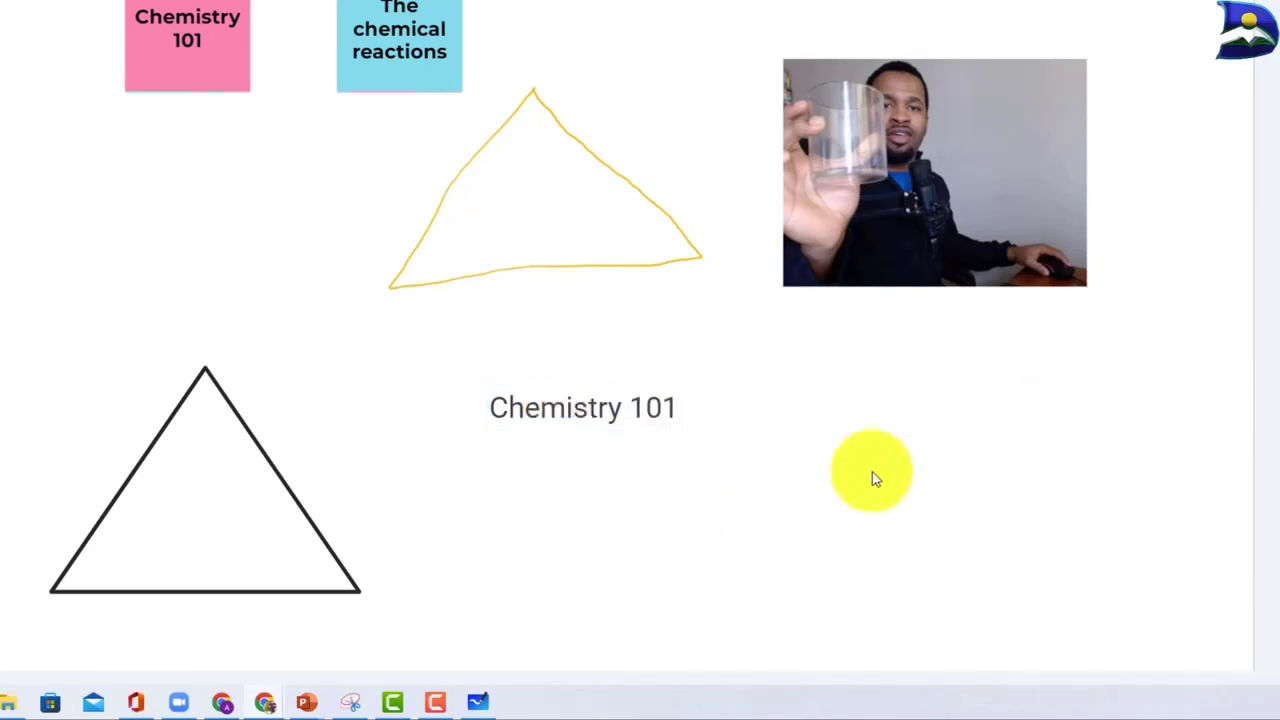
click(688, 428)
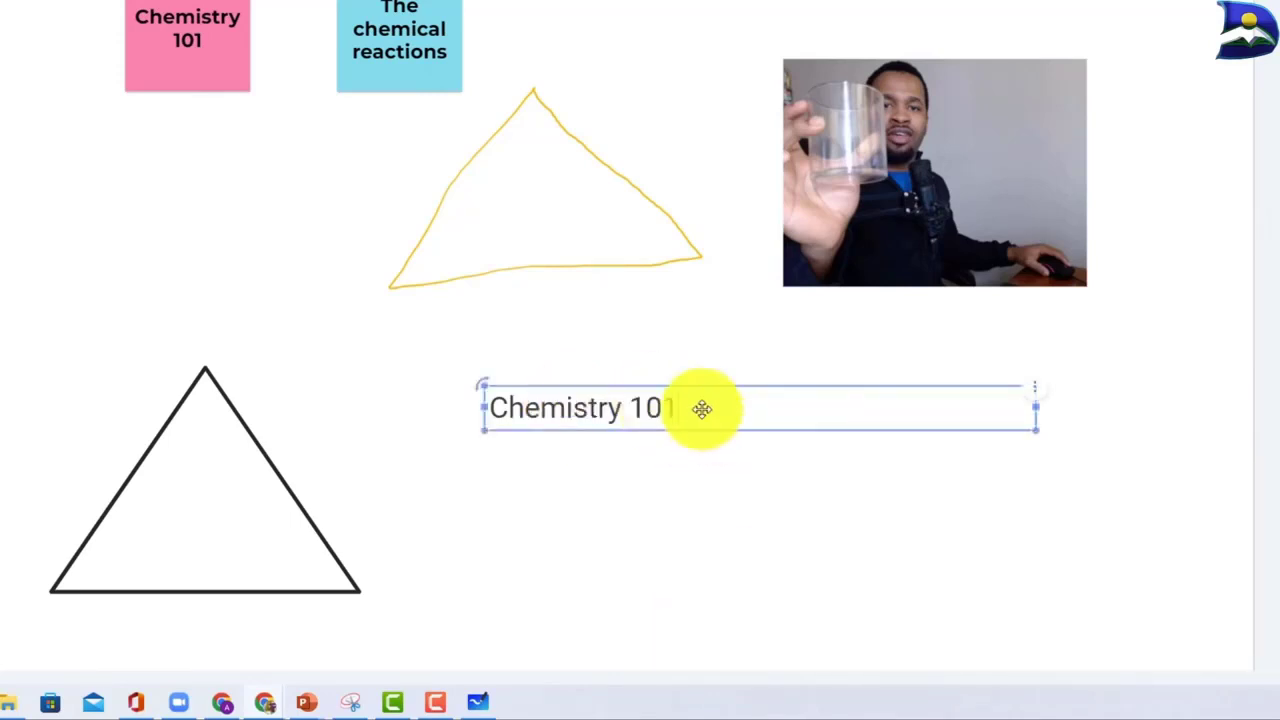
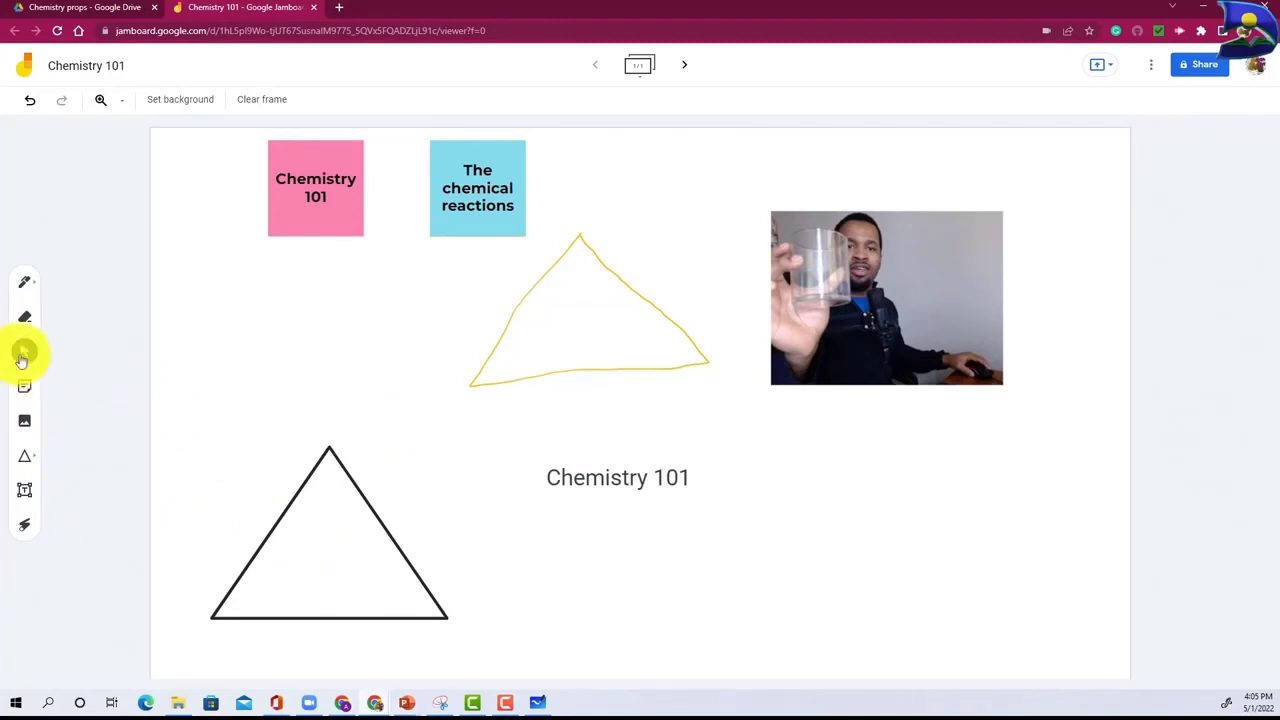
Step: Select the "Chemistry 101" text, the photo and the pink sticky note in turn, and view the note's editing options
click(23, 355)
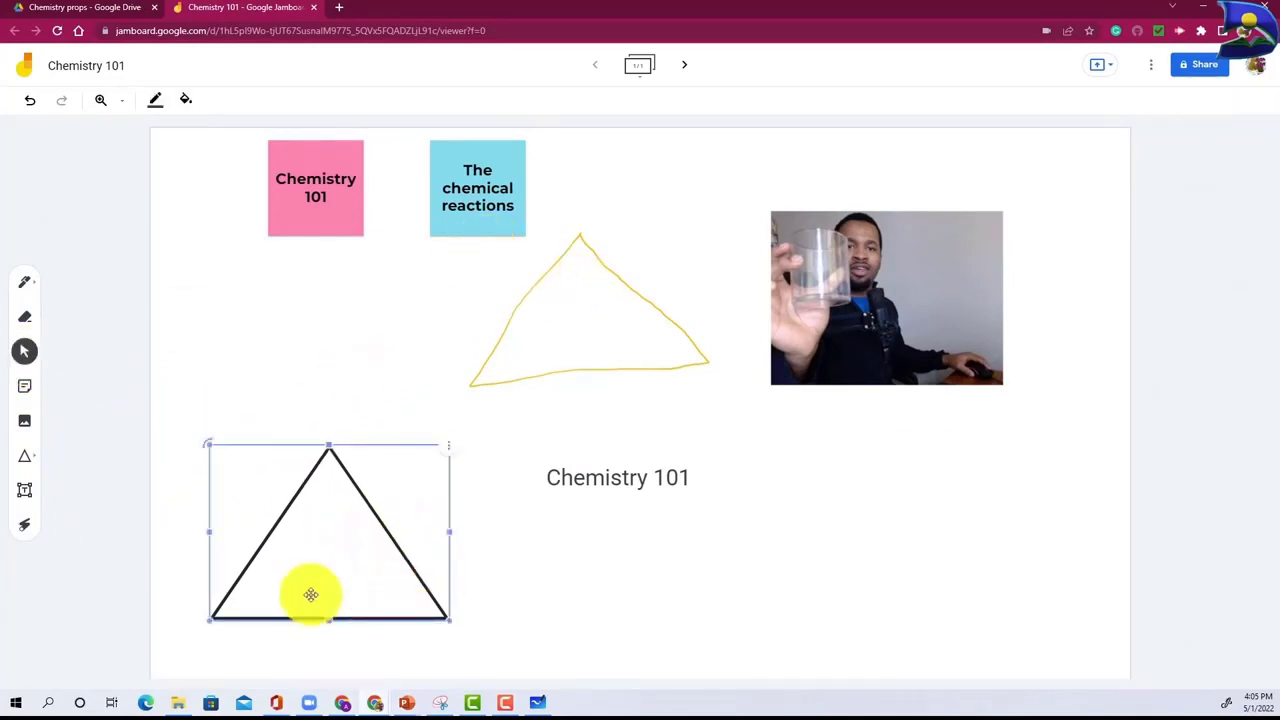
click(650, 486)
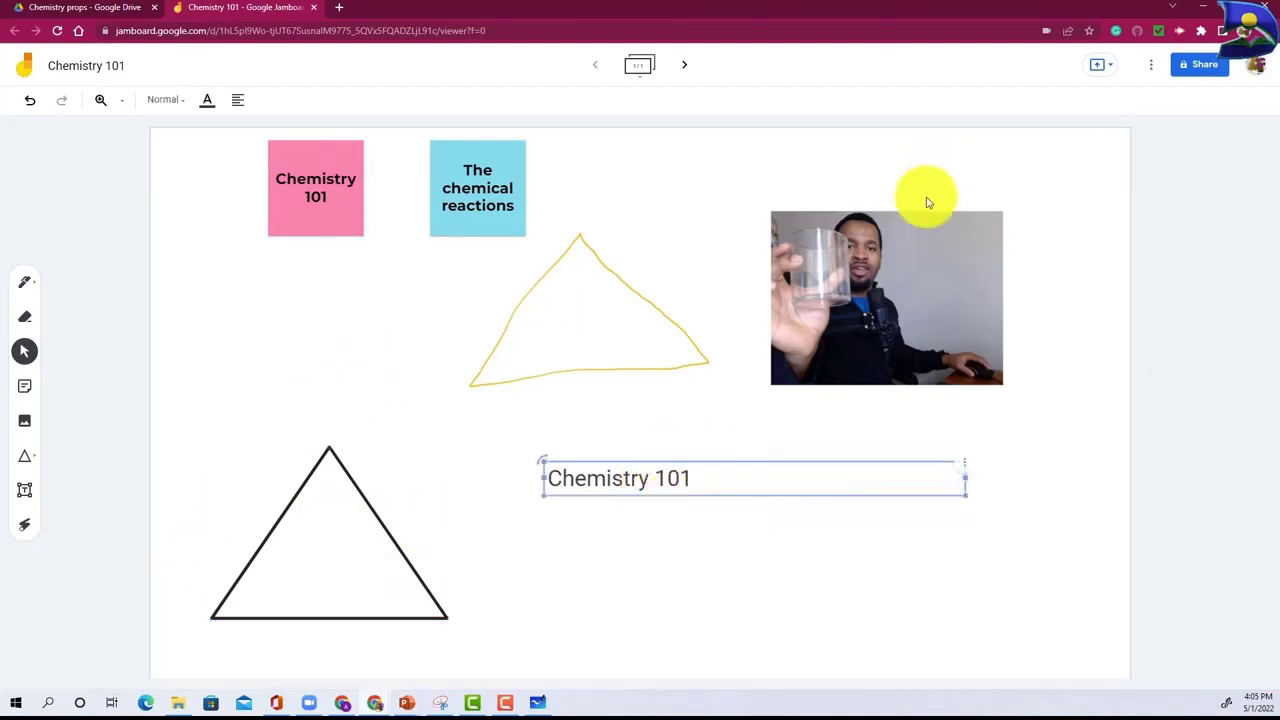
click(910, 250)
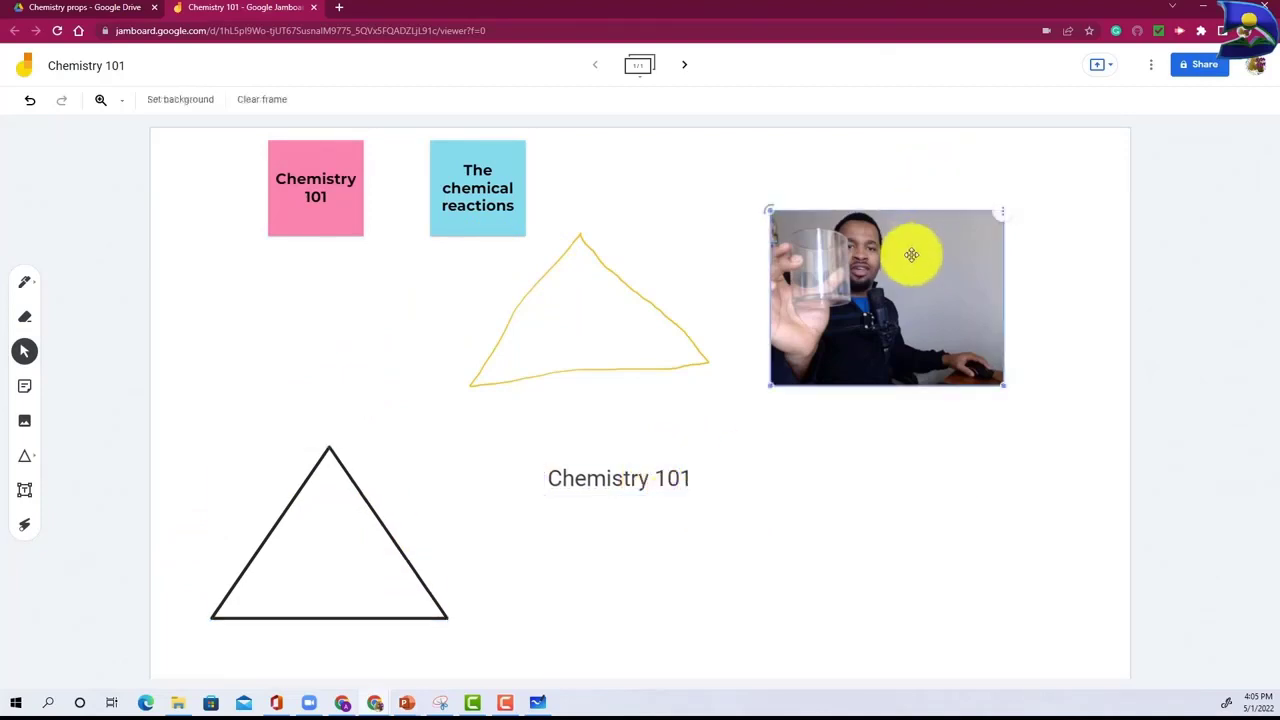
click(306, 186)
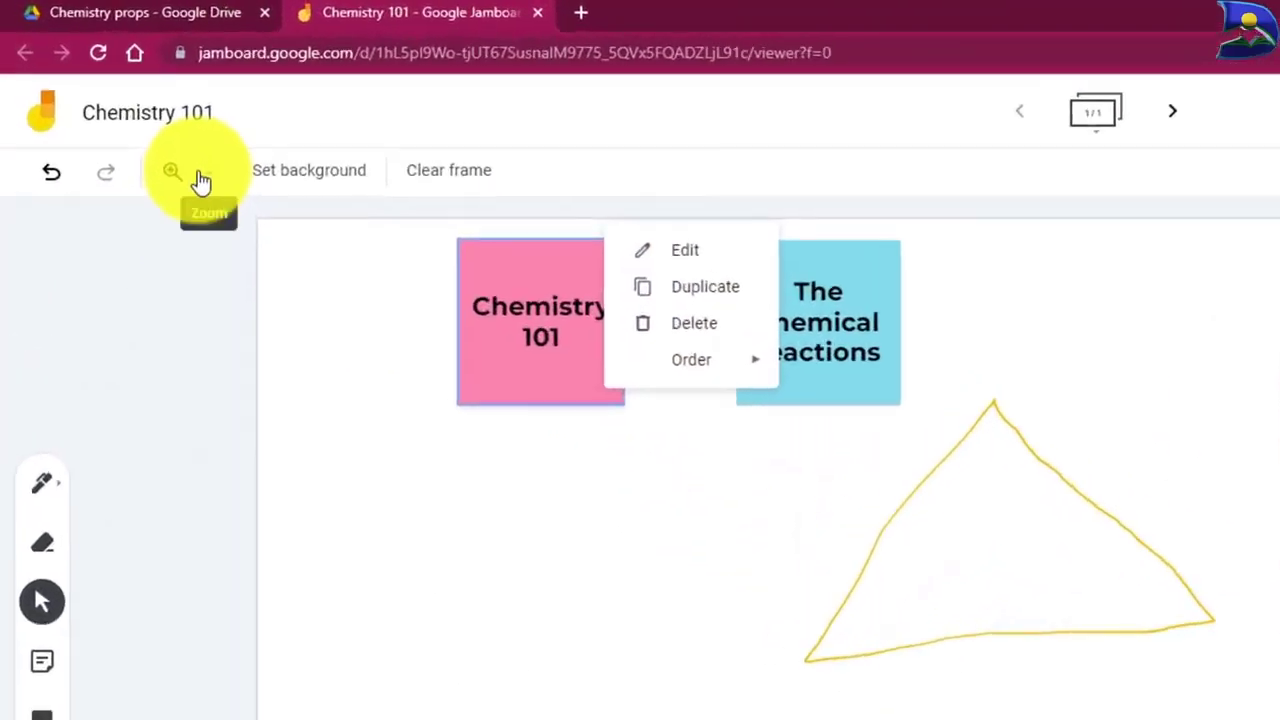
Step: View the available zoom levels and set the frame's background to Blue graph
click(121, 100)
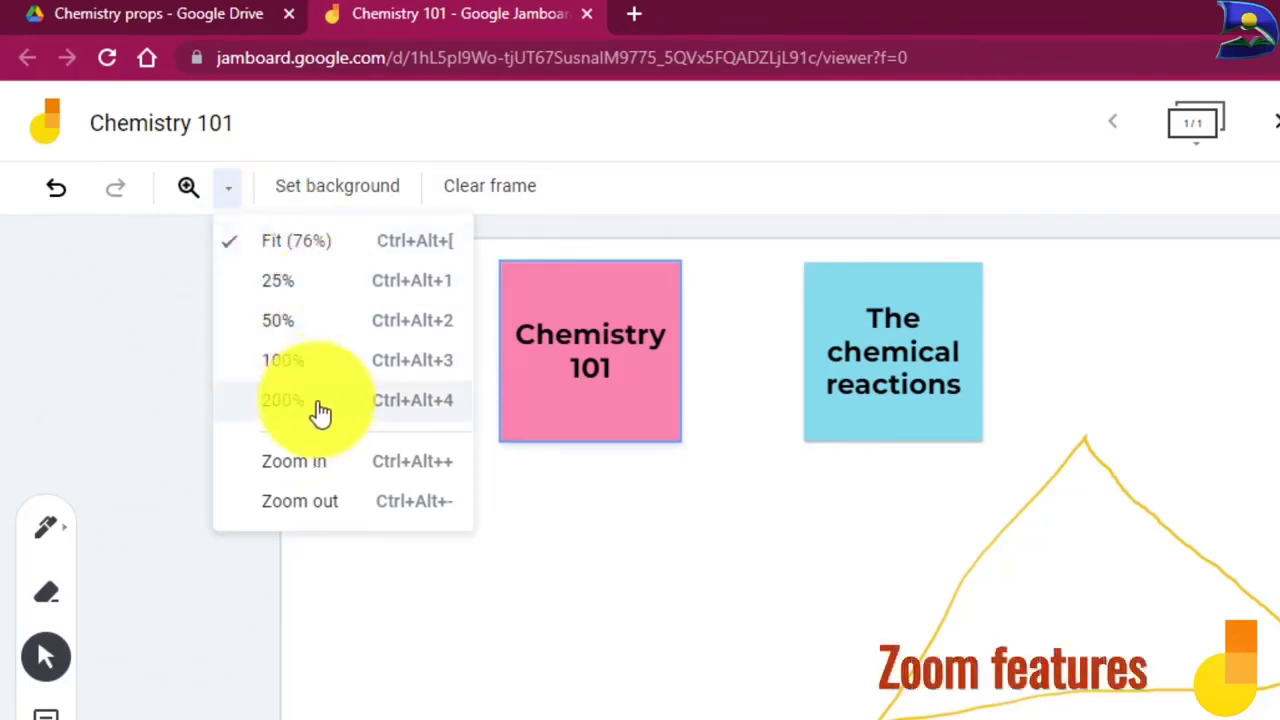
click(364, 192)
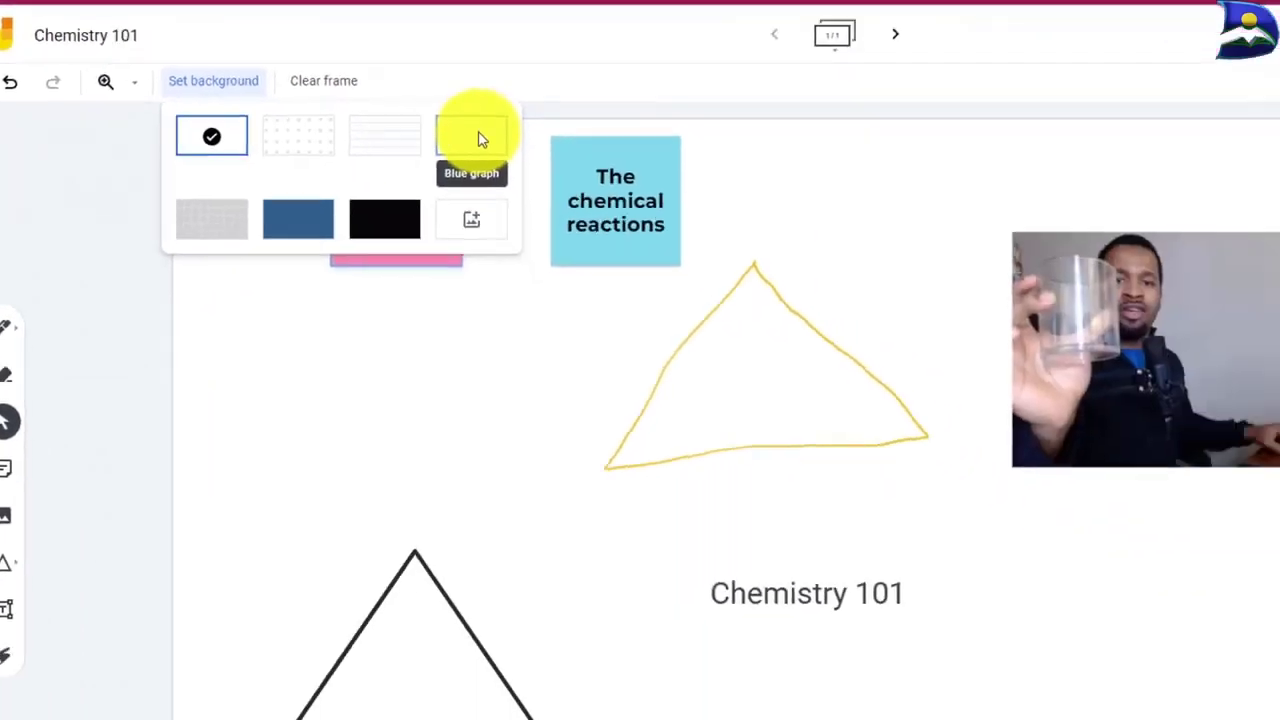
click(700, 262)
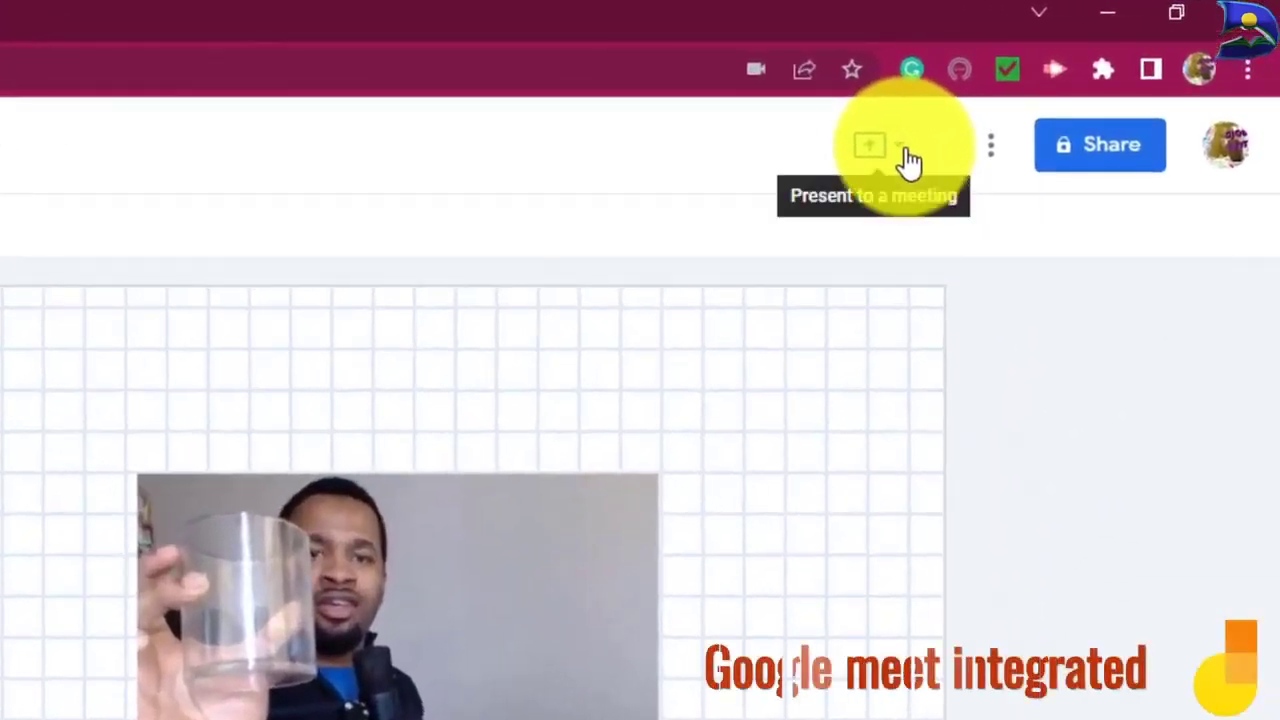
Step: Look at the options for presenting the board to a meeting, then close them
click(908, 160)
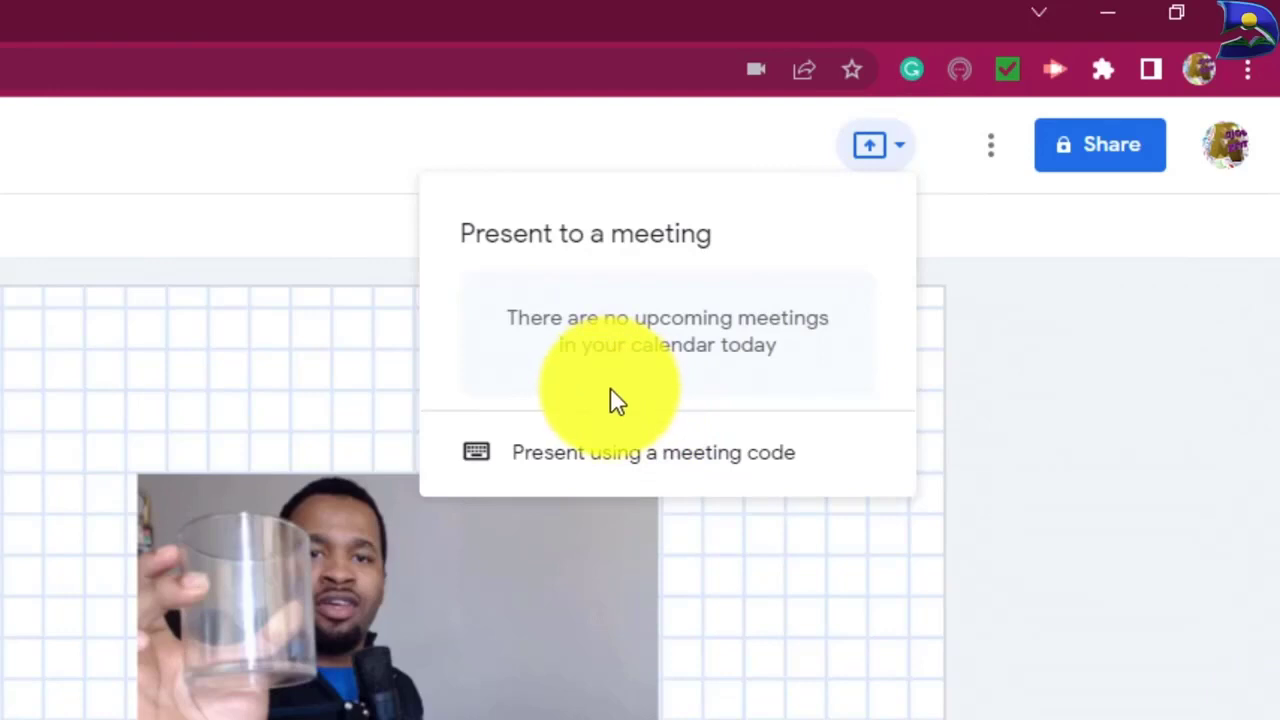
click(1108, 403)
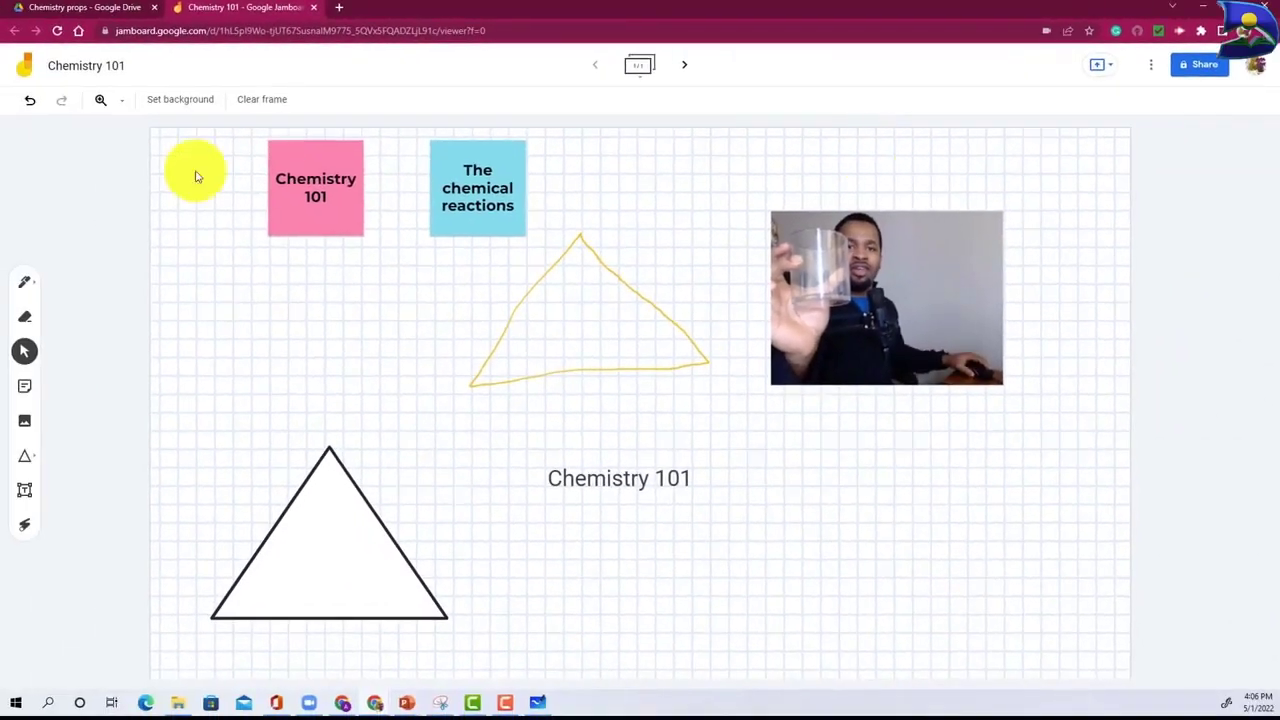
Step: Switch to Microsoft Whiteboard and browse the Brainstorming templates
click(540, 701)
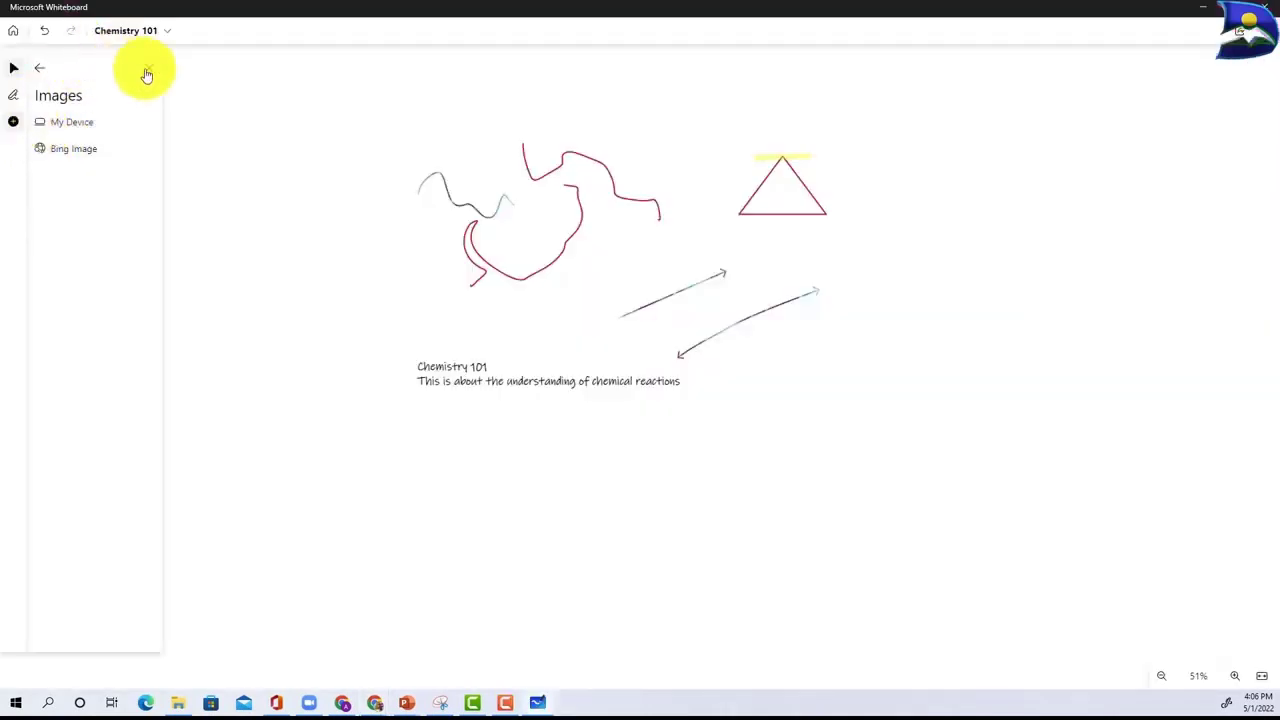
click(40, 70)
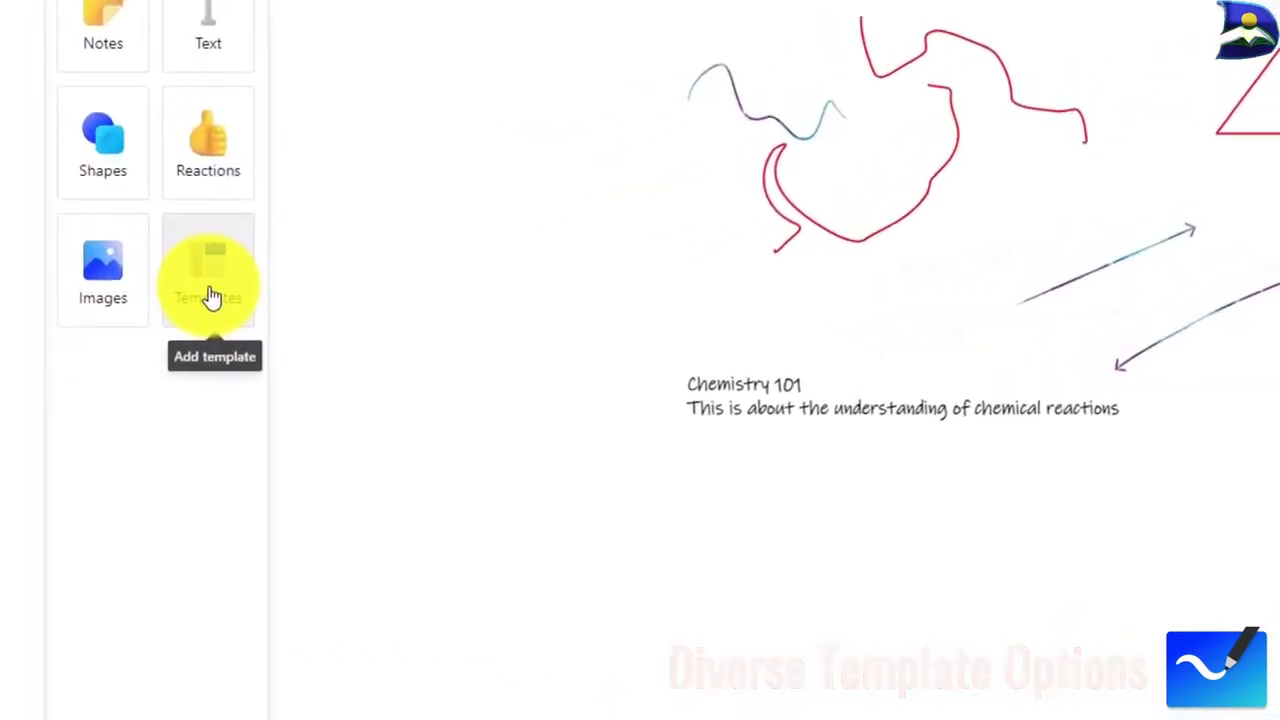
click(212, 296)
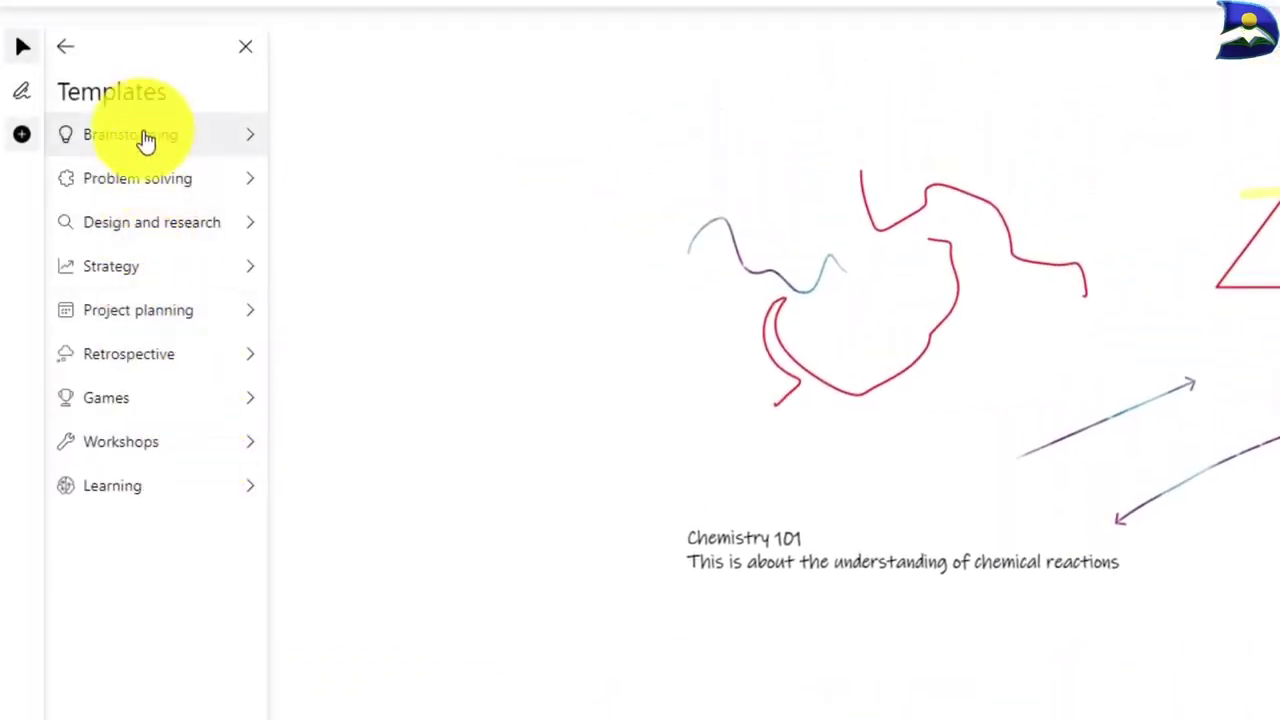
click(142, 137)
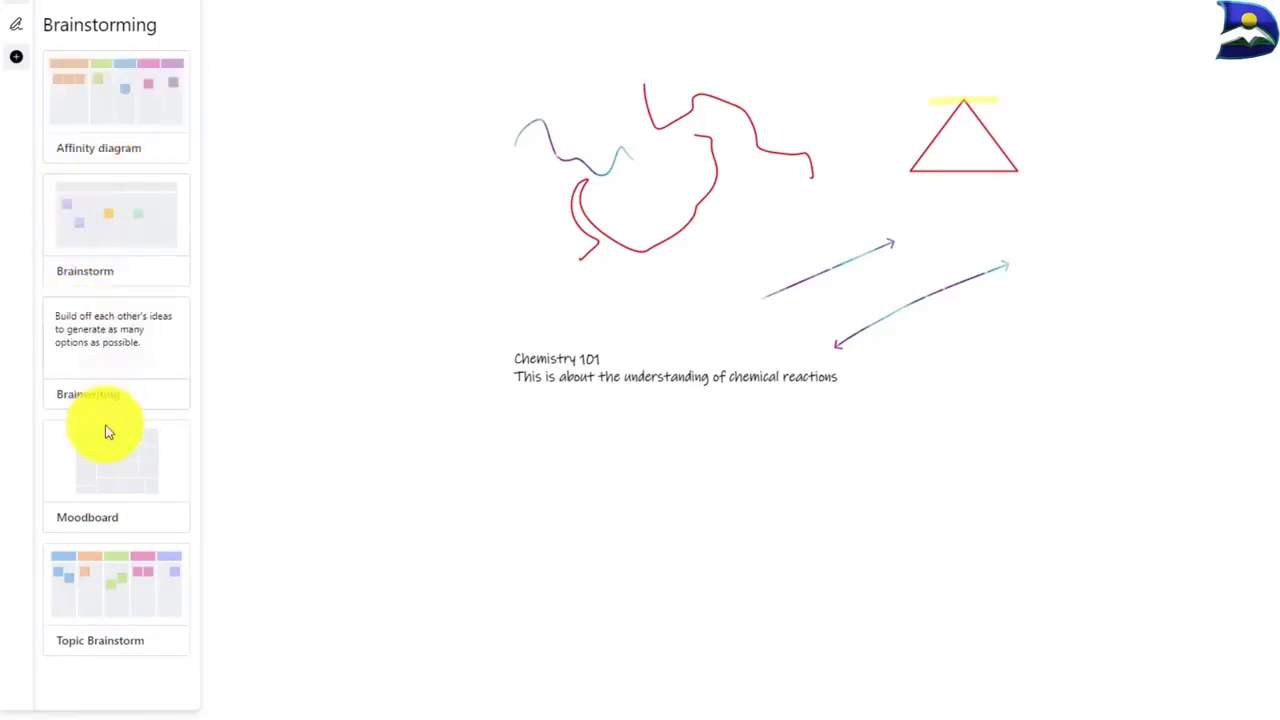
click(55, 12)
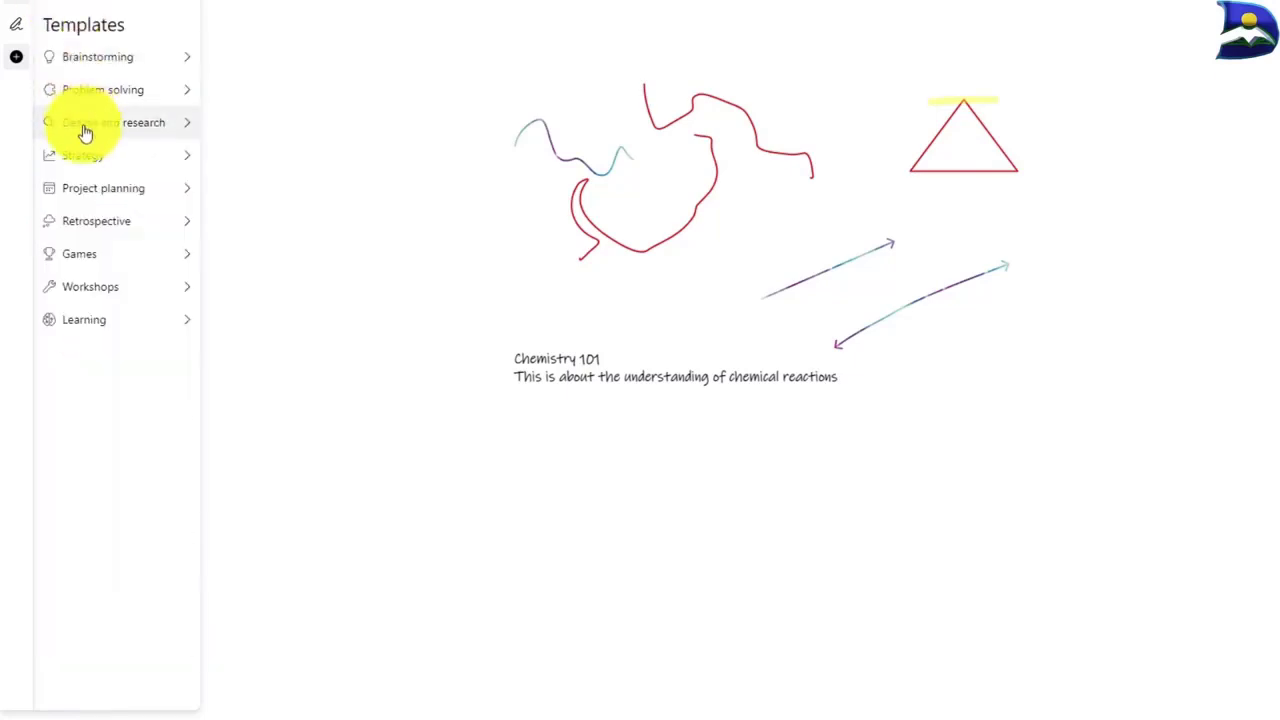
Step: Browse the Problem solving and Strategy template categories, then return to the category overview
click(176, 97)
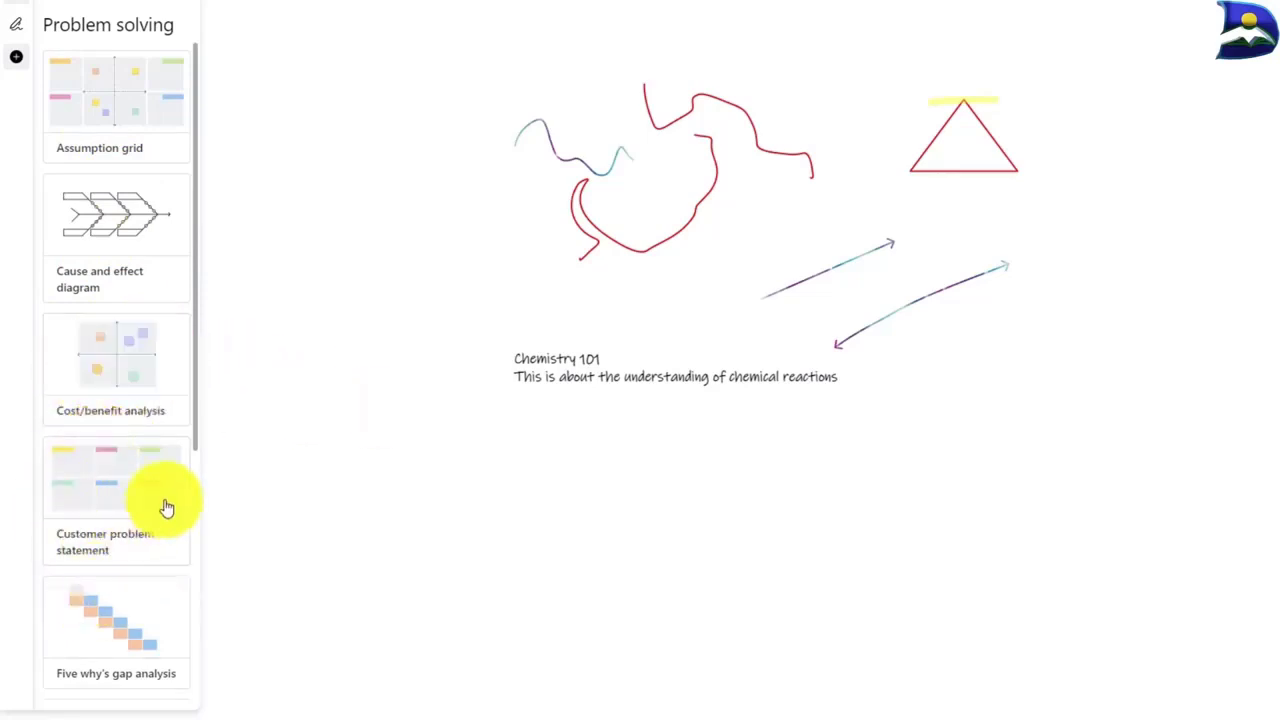
scroll(130, 365, down, 4)
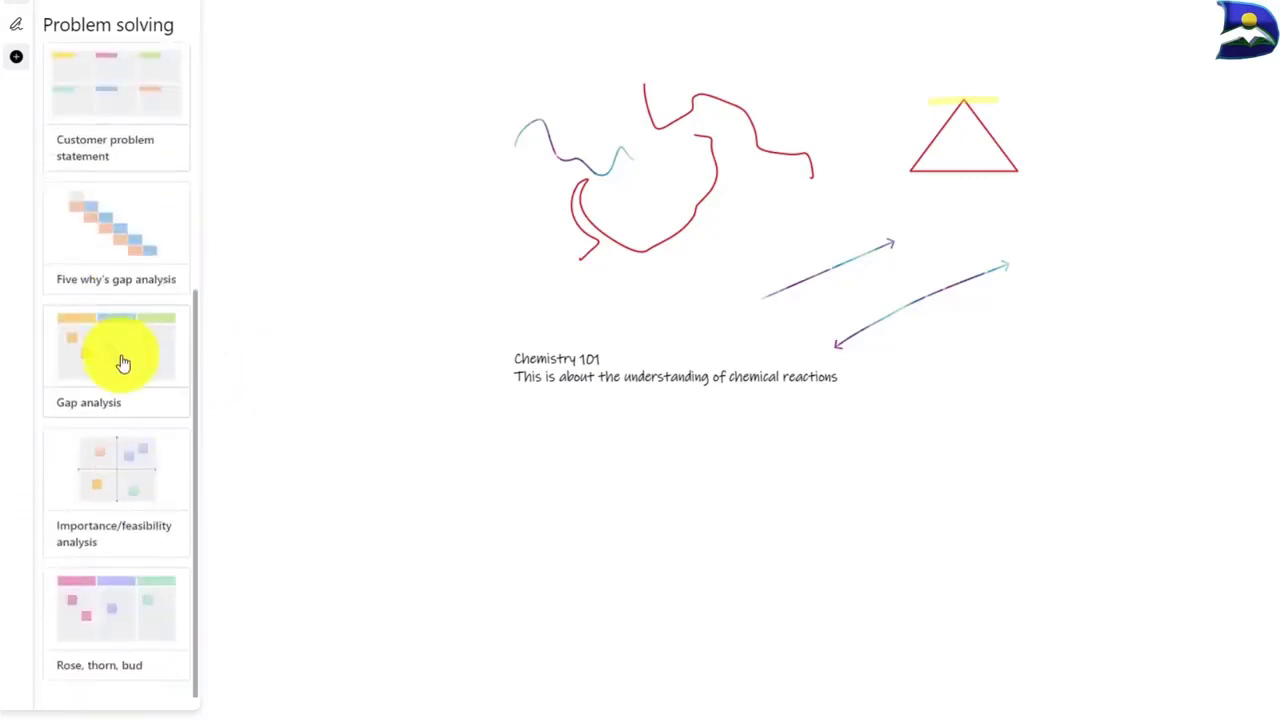
click(55, 5)
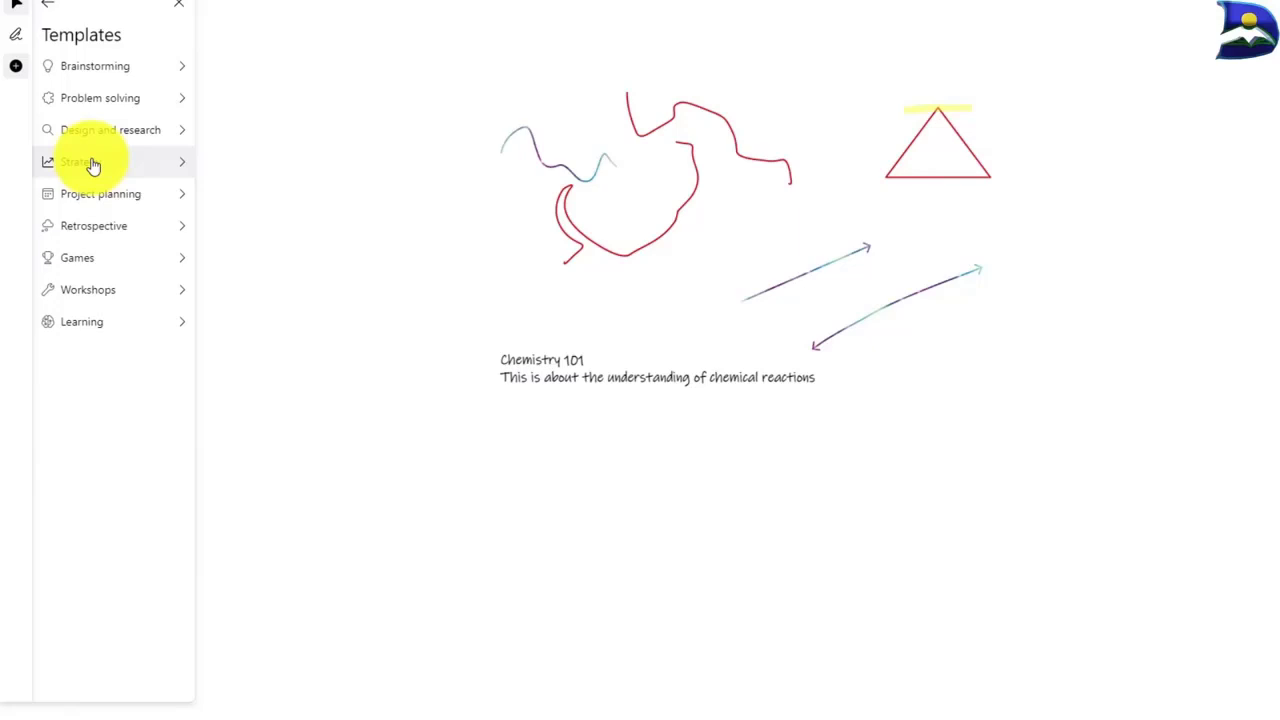
click(182, 170)
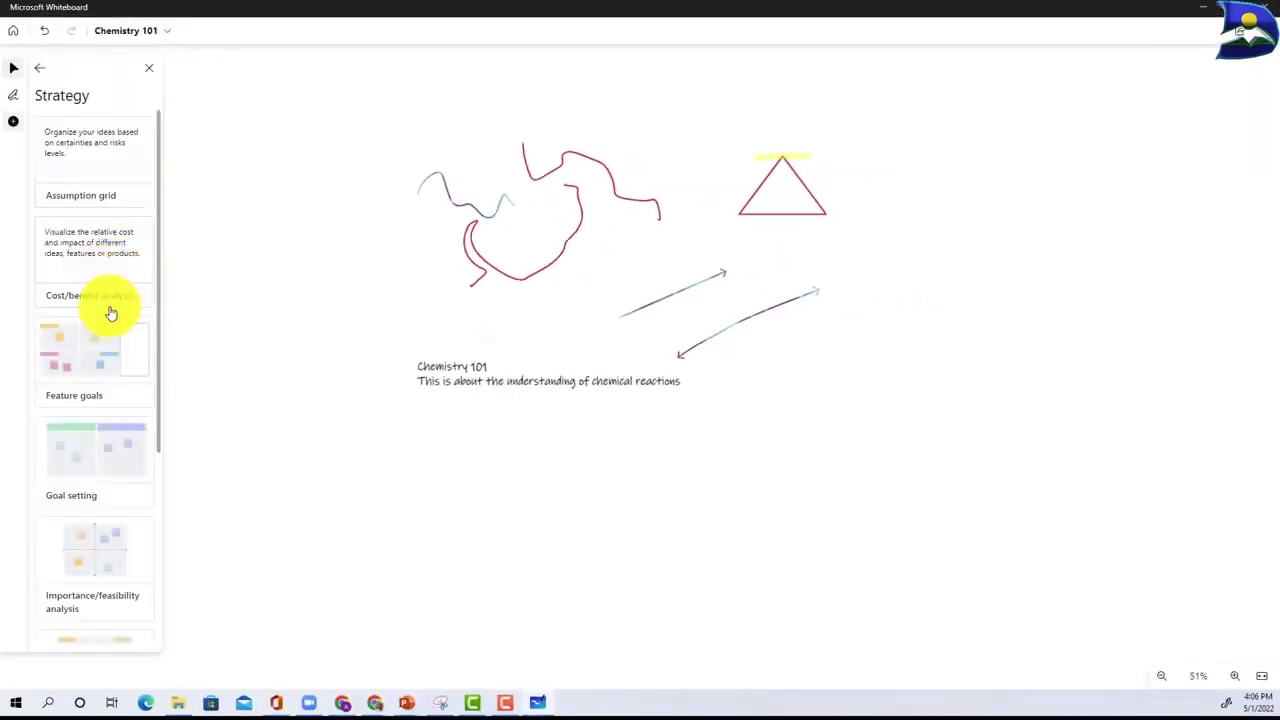
scroll(114, 352, down, 5)
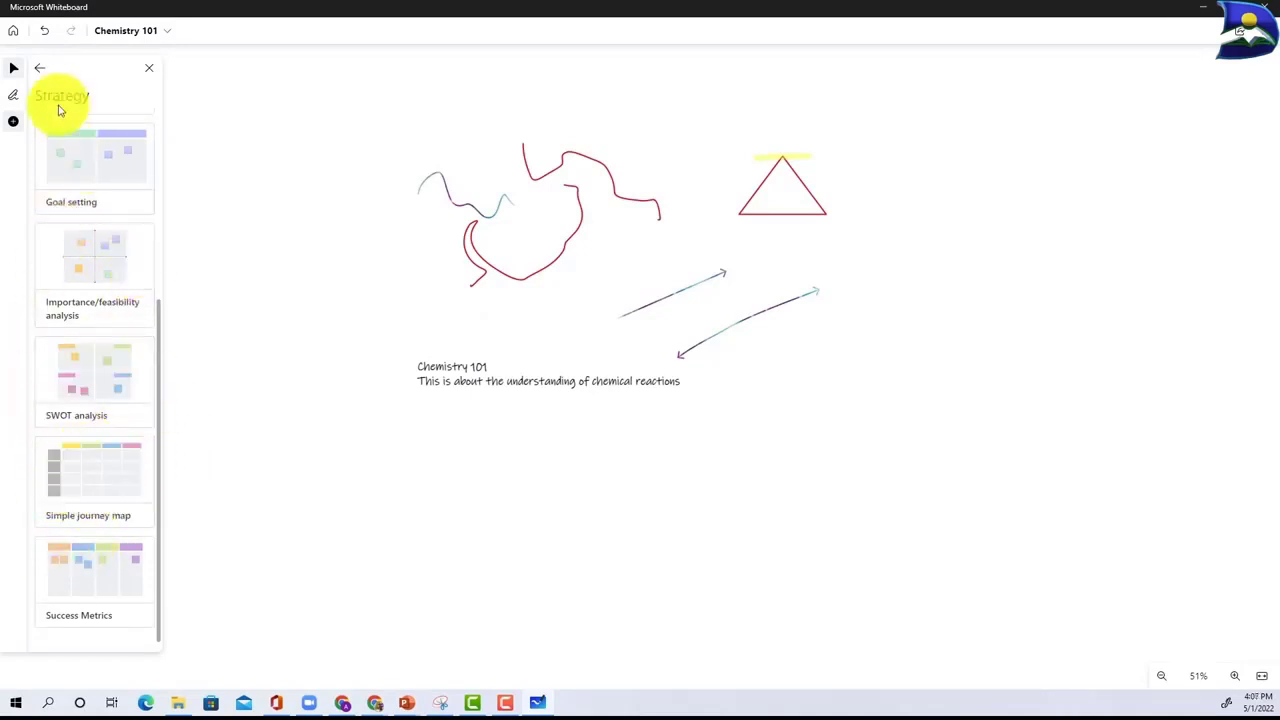
click(41, 70)
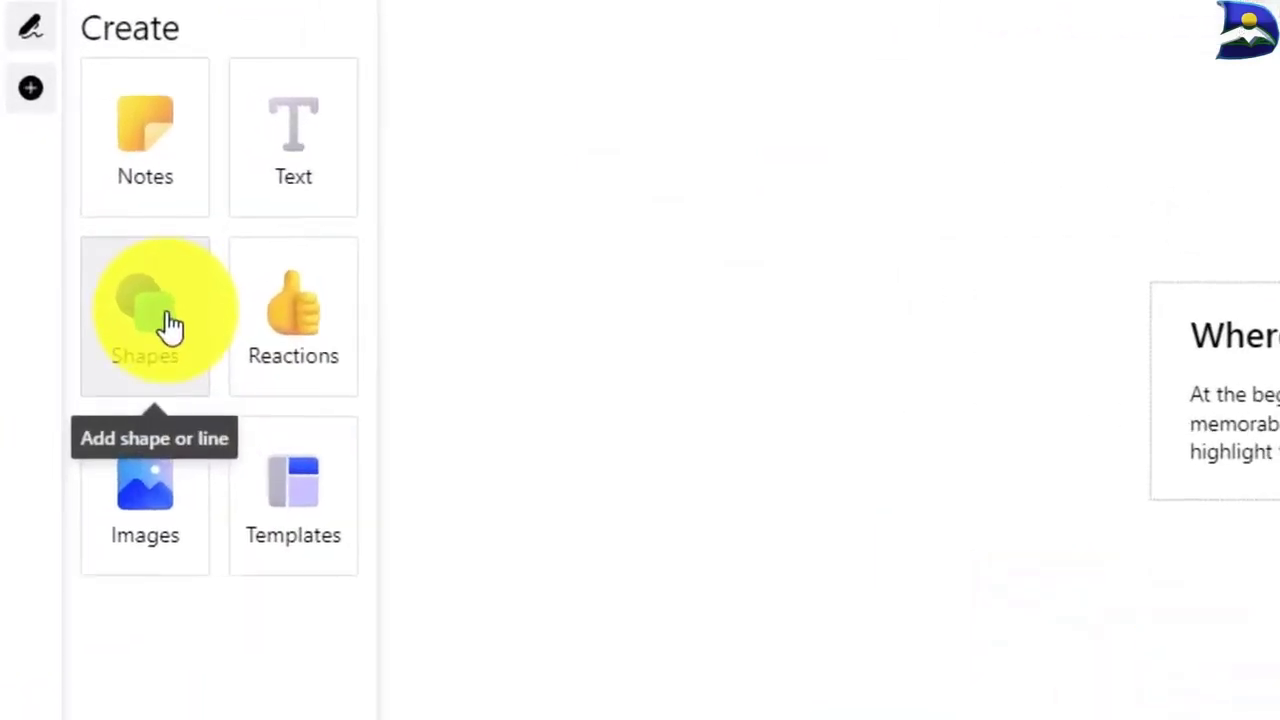
Step: Draw a parallelogram in the empty area to the left of the "Where in the world" description card
click(90, 245)
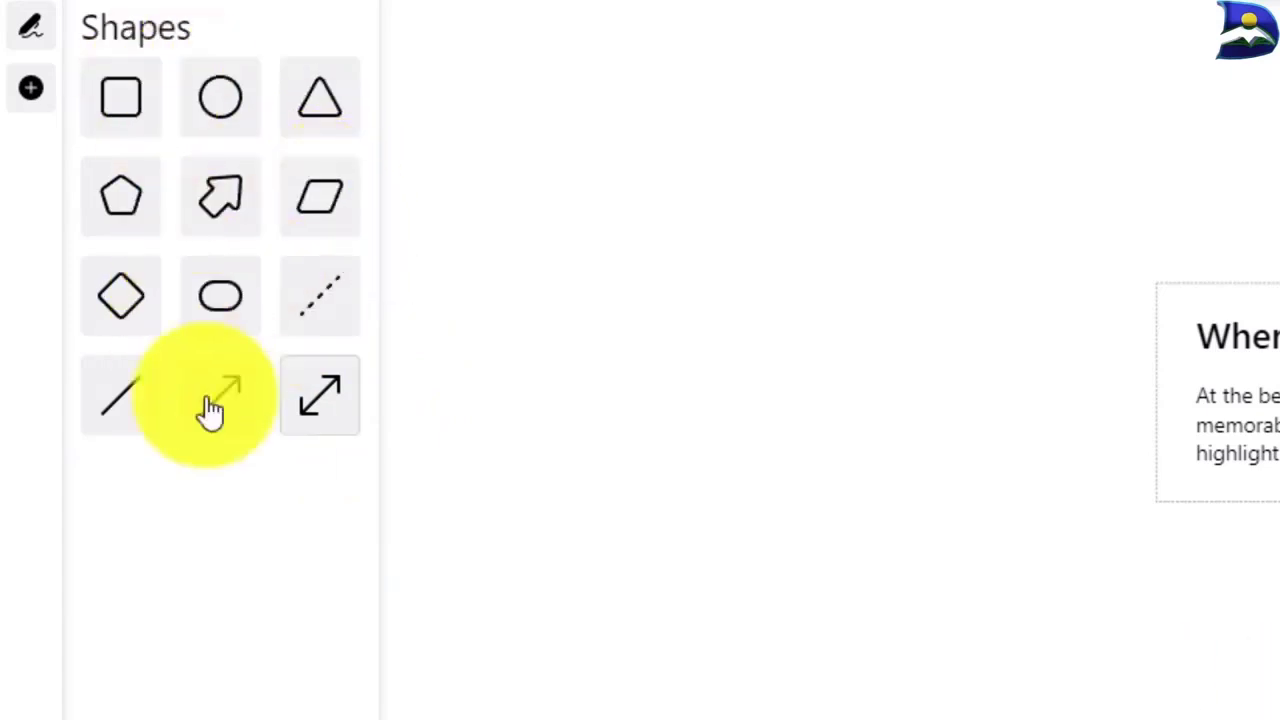
click(330, 215)
drag(525, 200, 1051, 540)
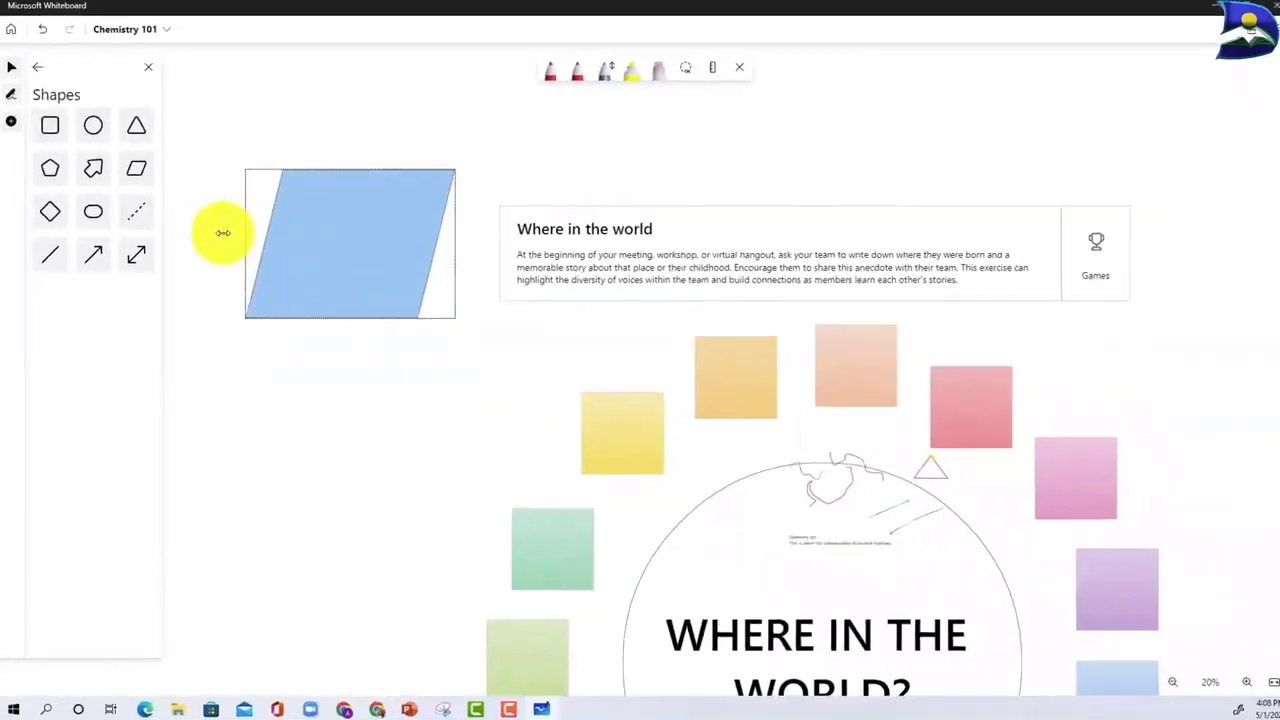
Step: Widen the parallelogram and try rotating it by its upper-right corner
drag(222, 232, 213, 232)
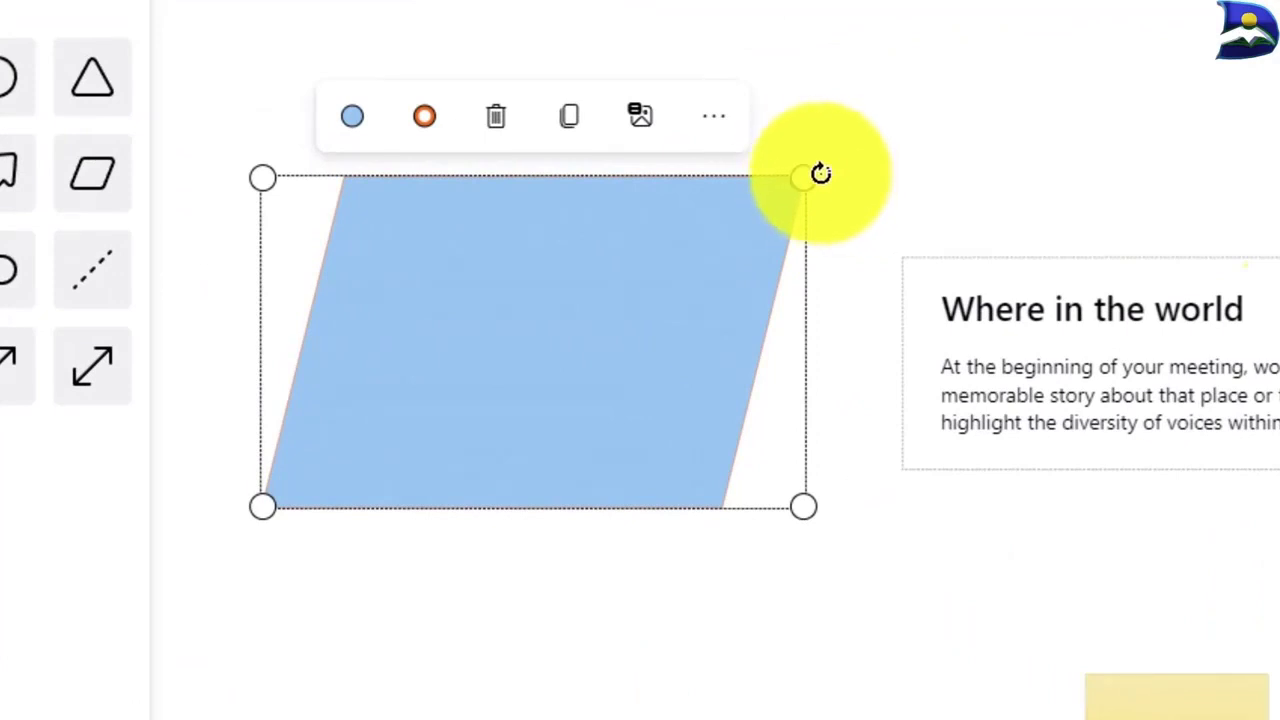
drag(820, 174, 757, 229)
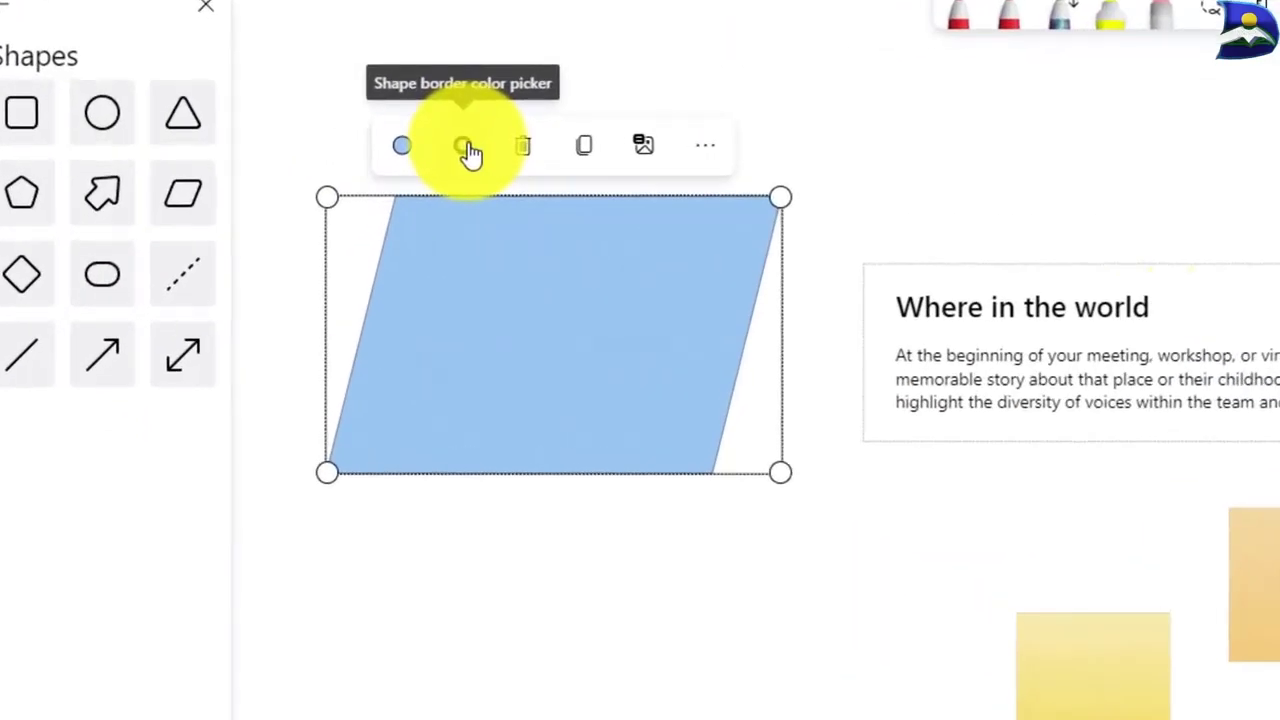
Step: Change the parallelogram's border colour to orange and deselect the shape
click(465, 148)
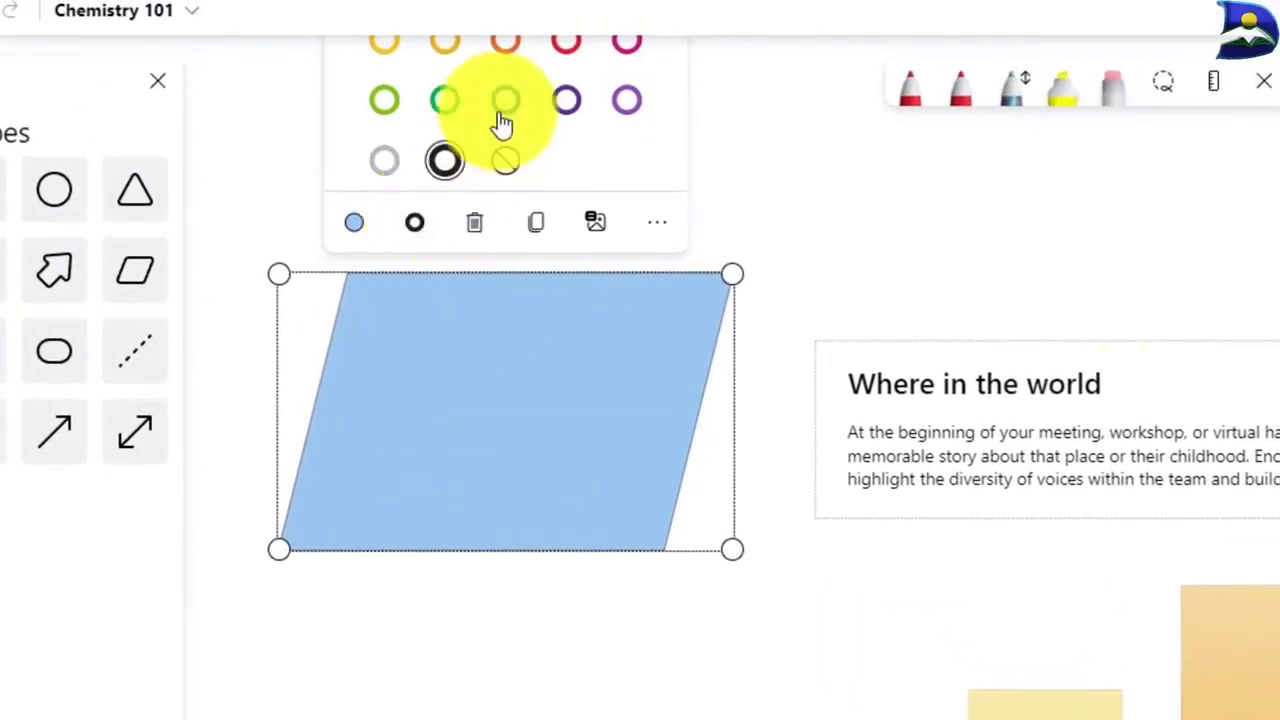
click(505, 52)
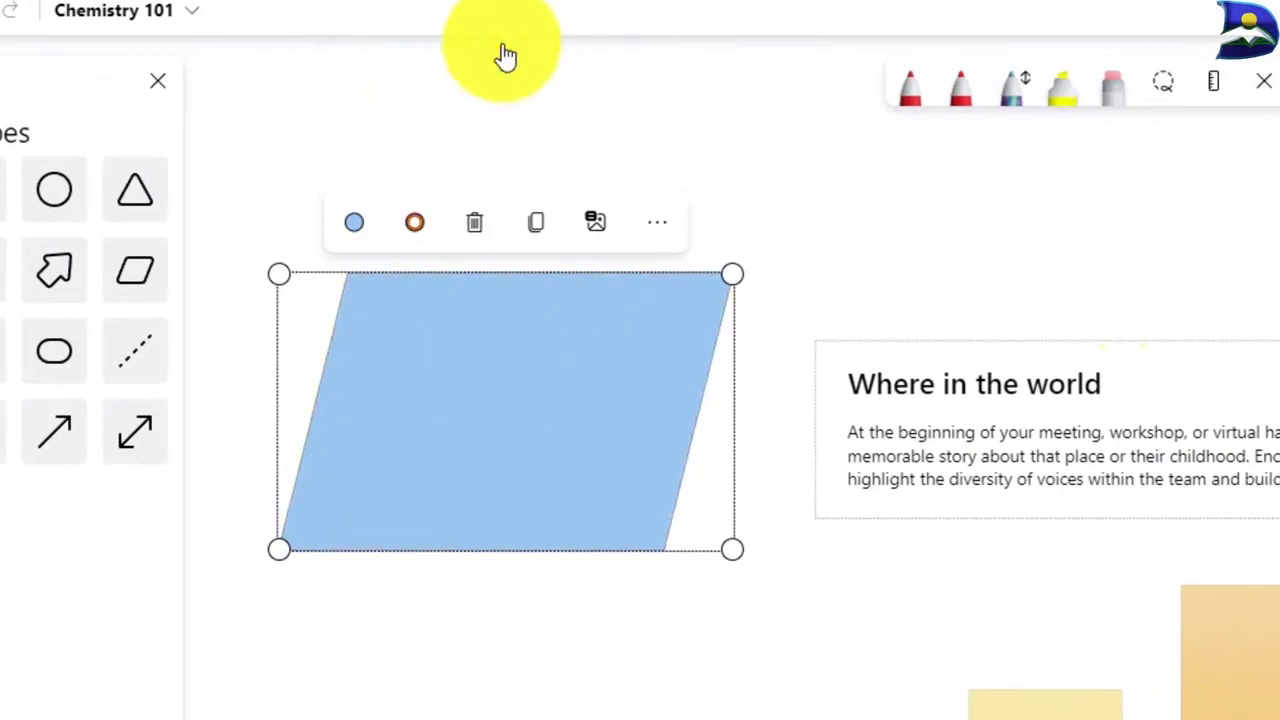
click(710, 684)
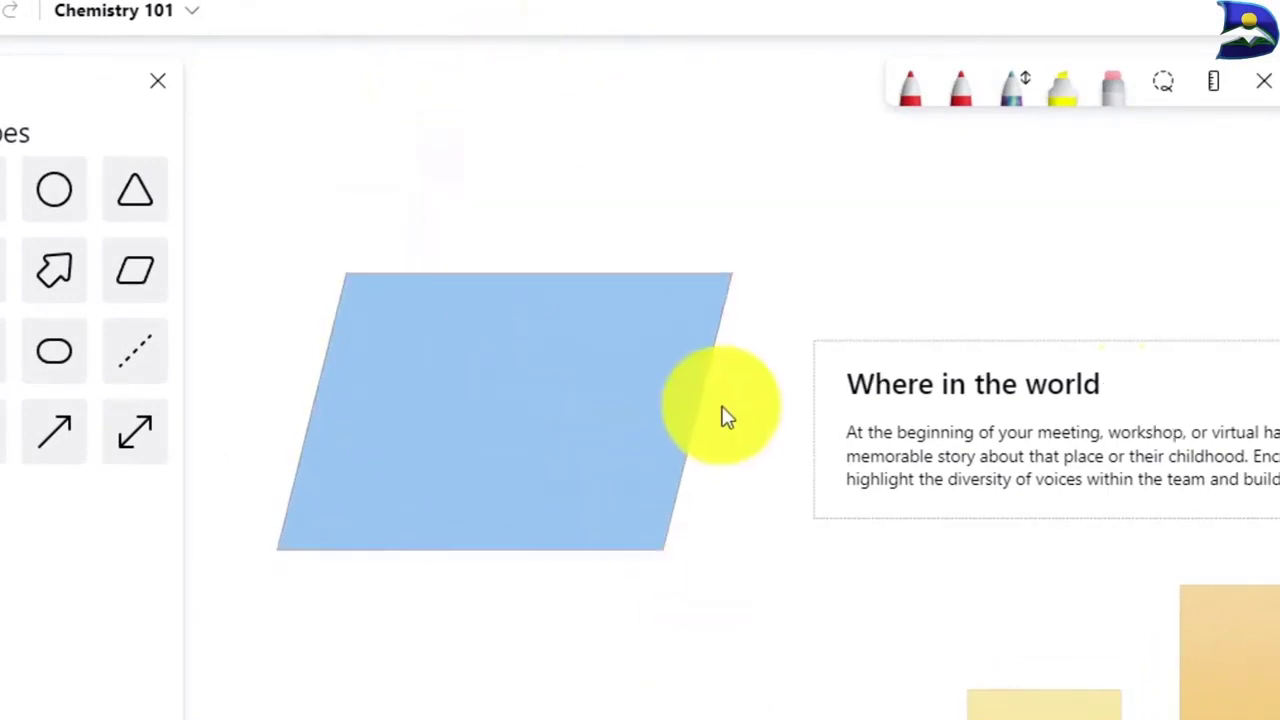
Step: Try a light orange fill on the parallelogram and restore its light blue fill
click(646, 503)
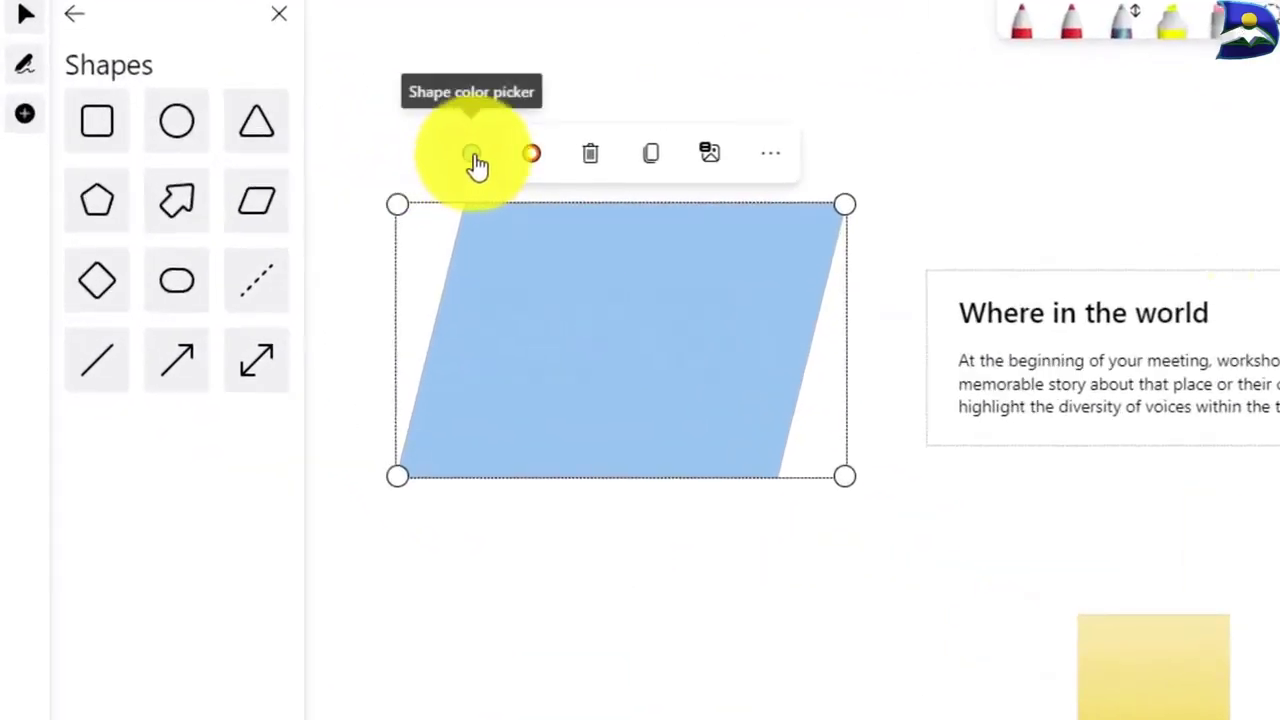
click(472, 155)
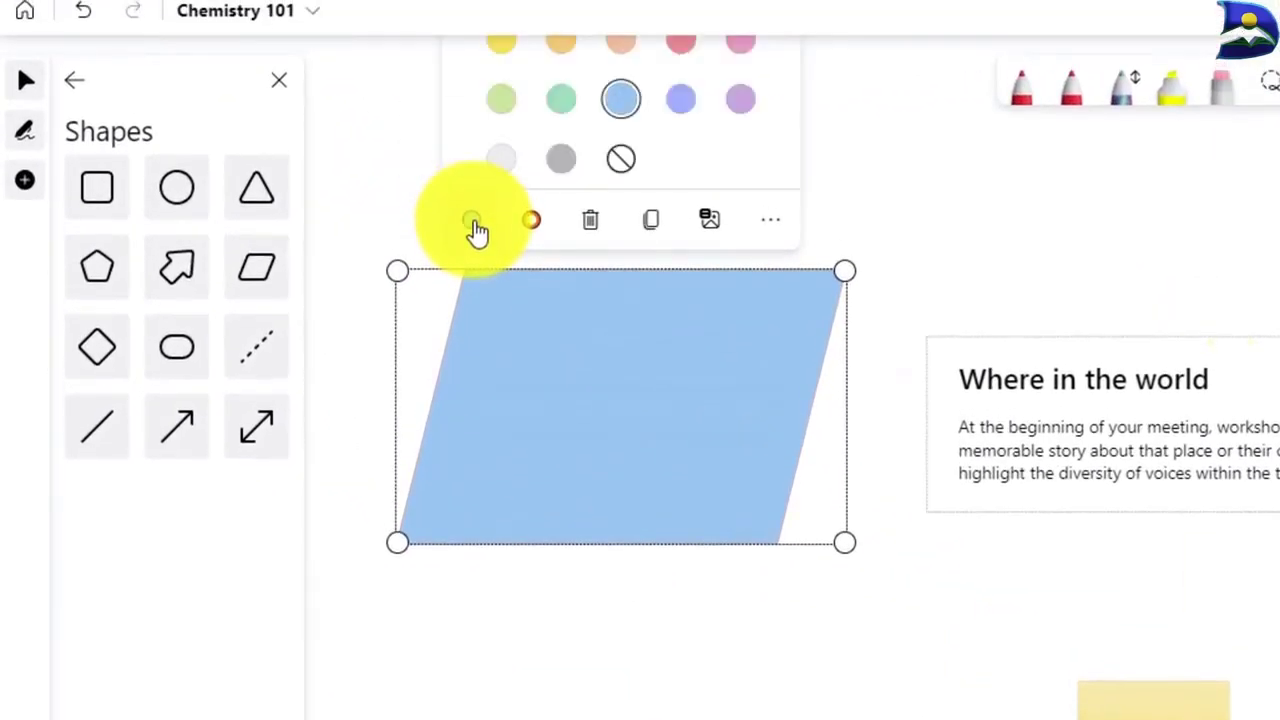
click(563, 62)
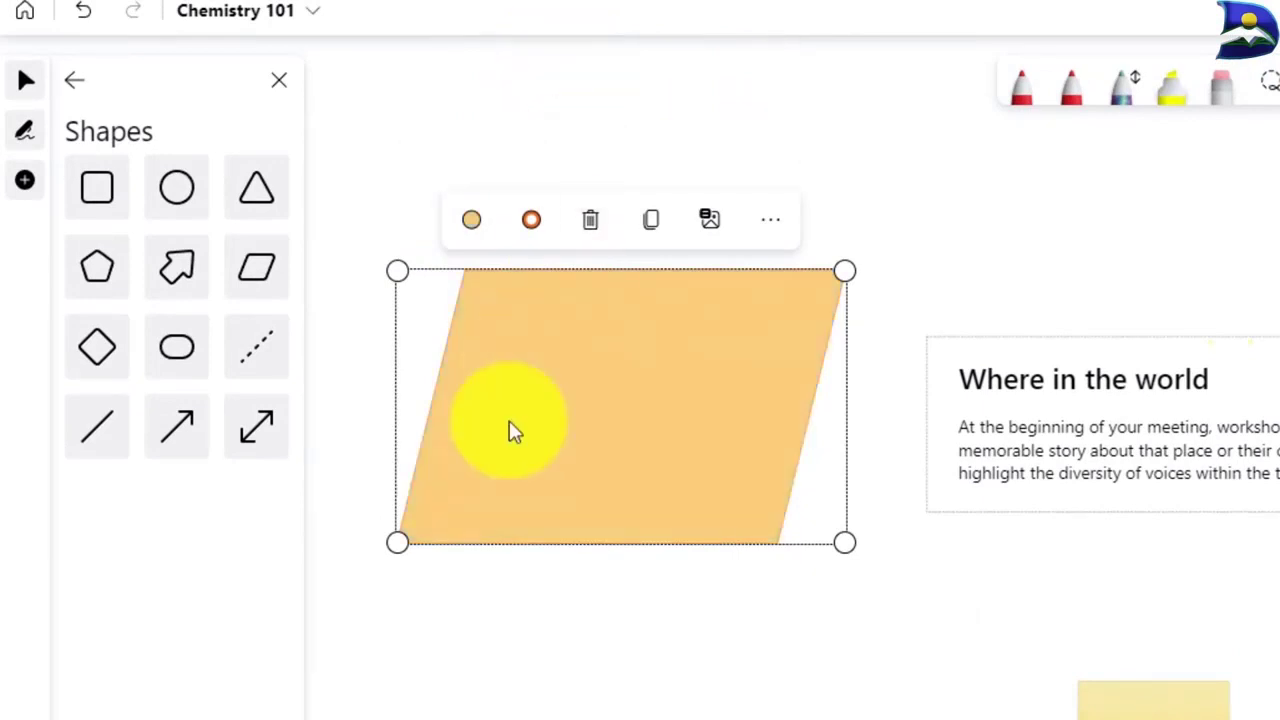
click(474, 228)
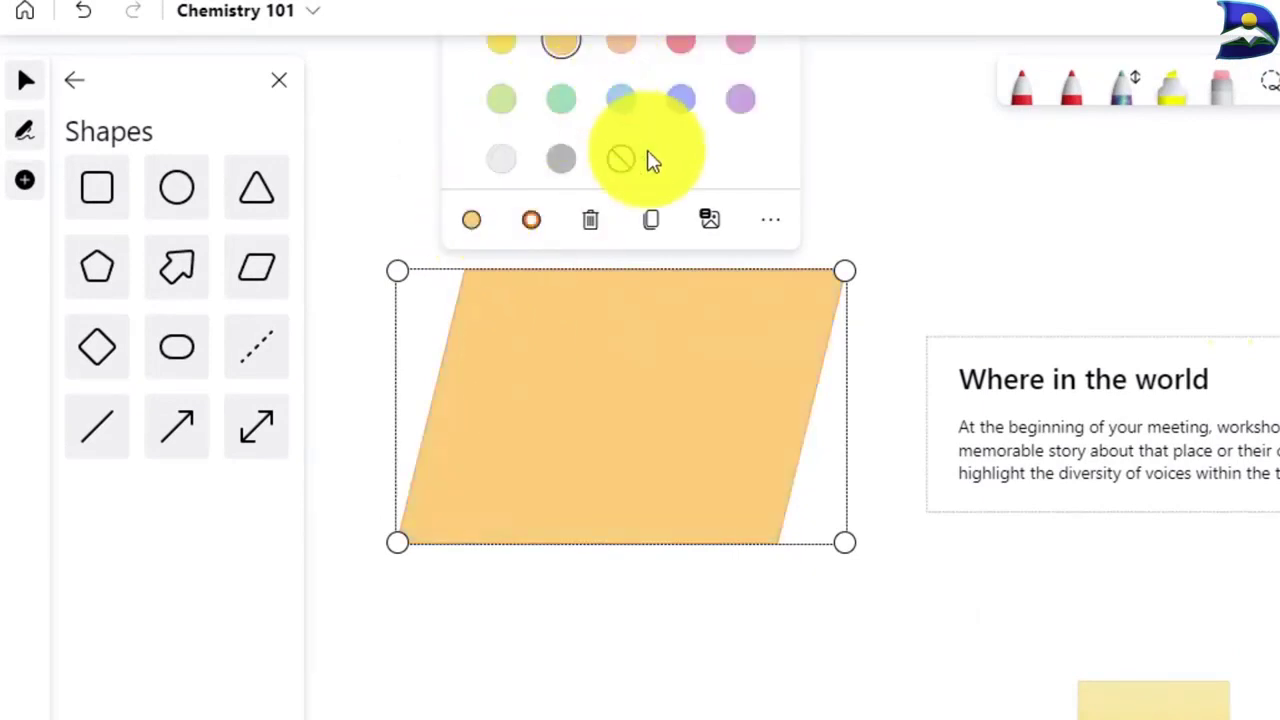
scroll(810, 185, up, 1)
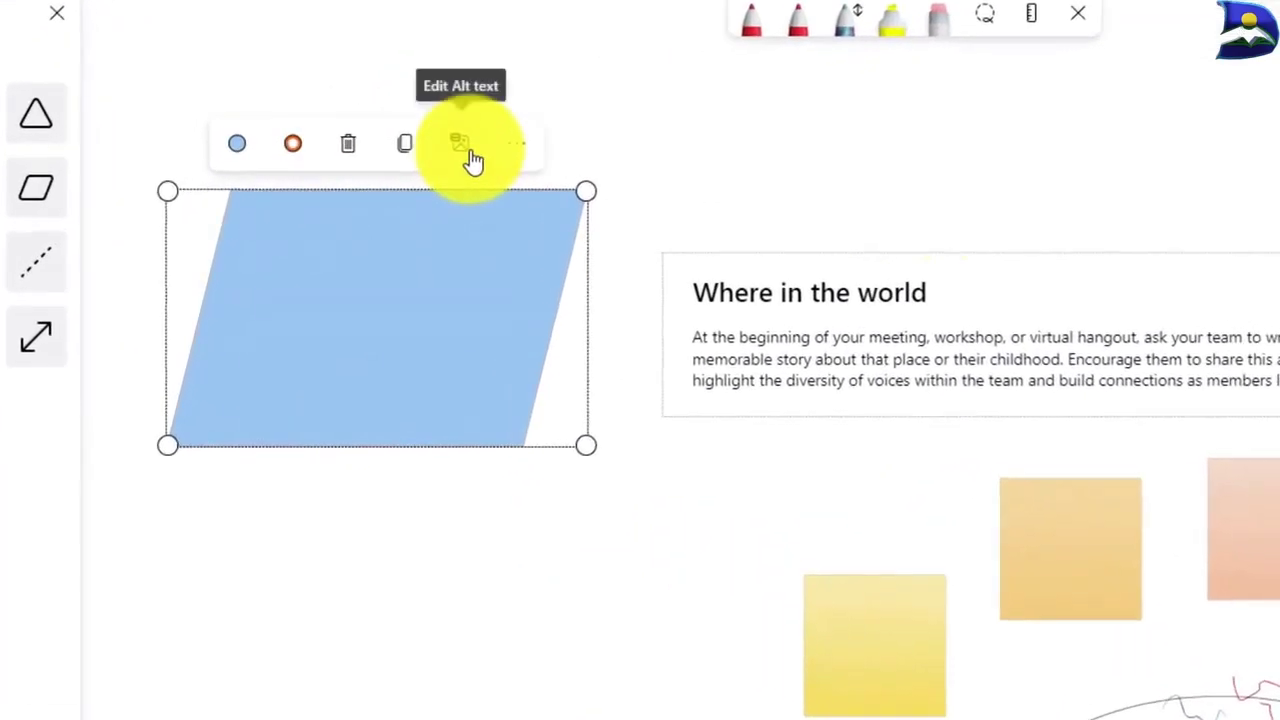
Step: Add the alt text "This is a parallelogram" to the parallelogram and save it
click(468, 152)
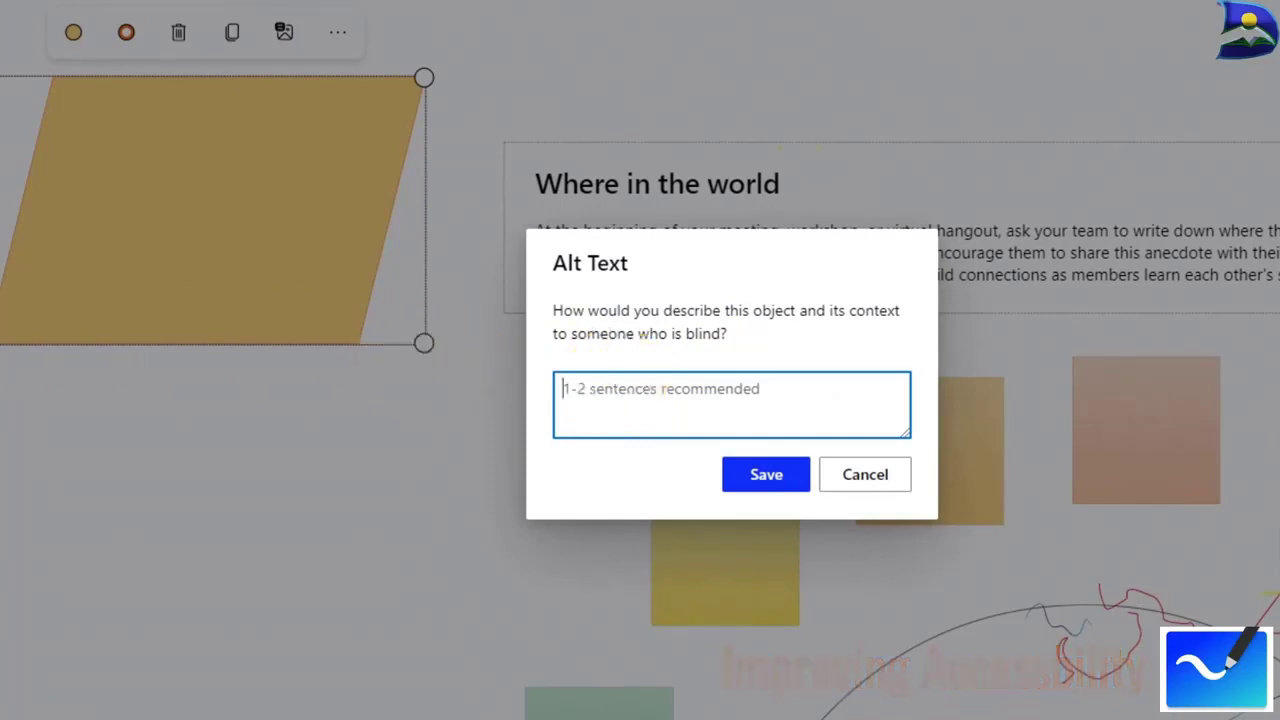
text(s is a parallelogram)
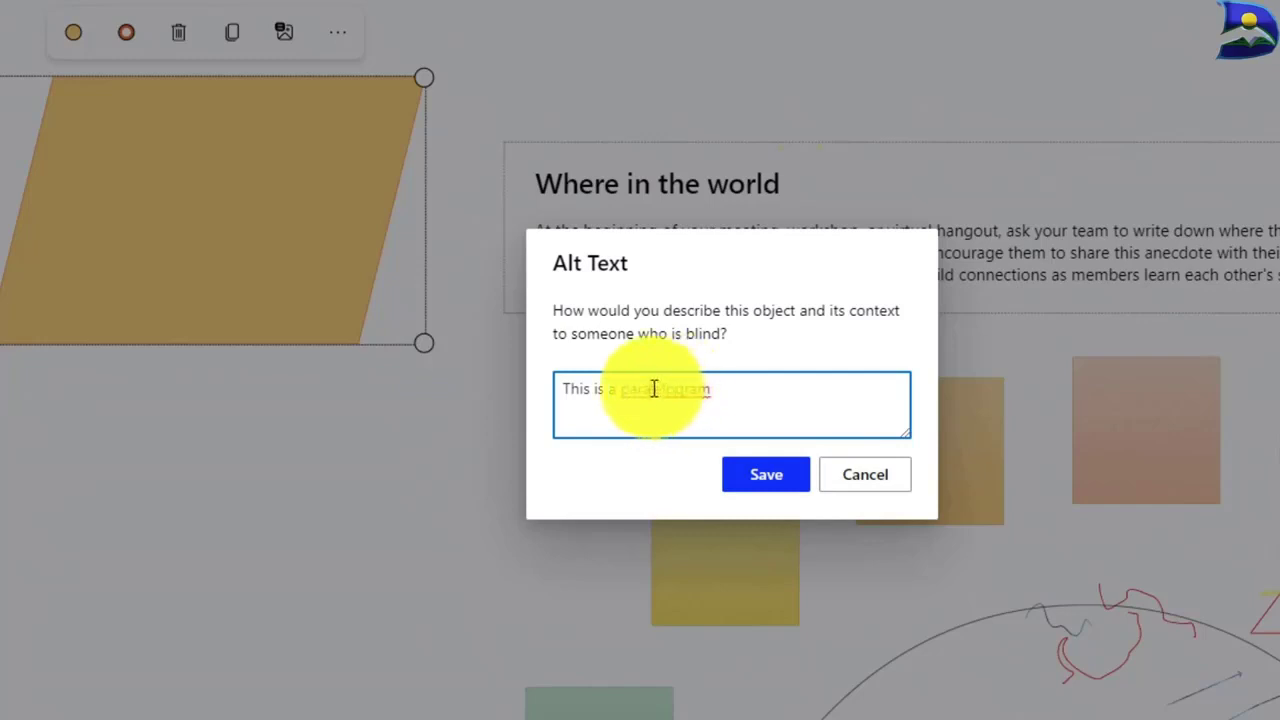
click(775, 478)
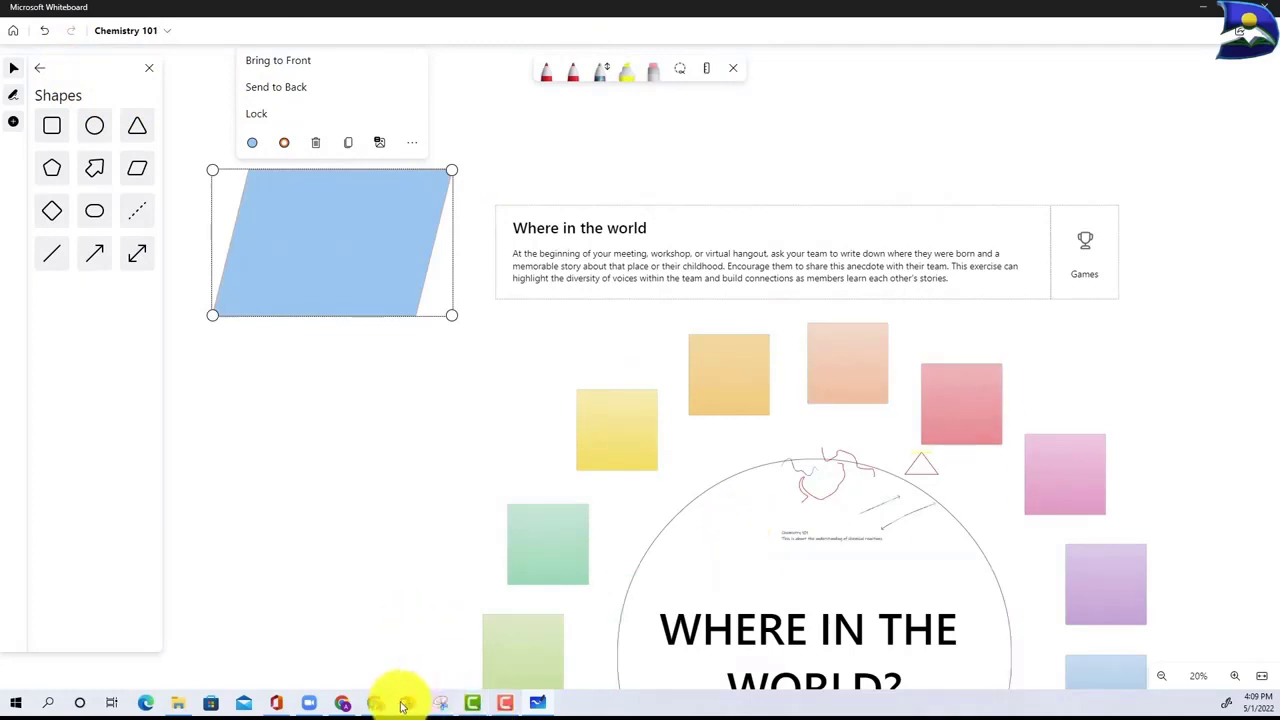
Step: Switch to the Chemistry 101 board in Google Jamboard
mouse_move(374, 703)
click(428, 645)
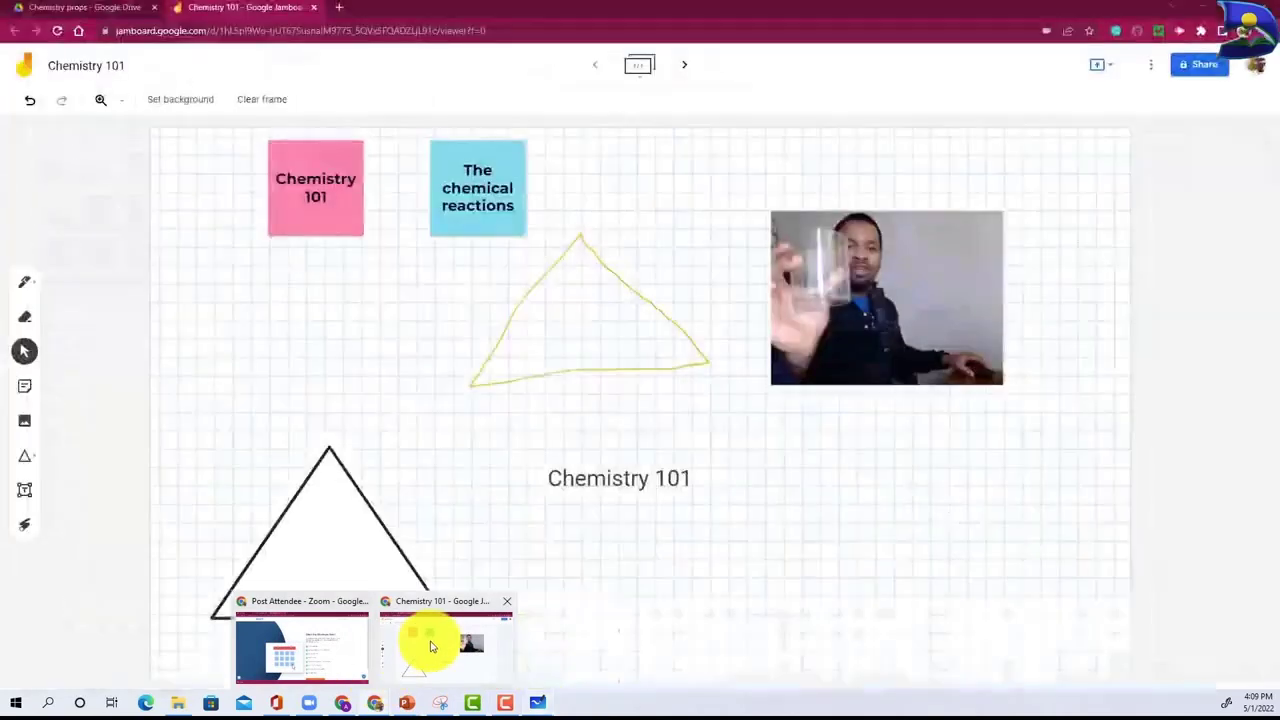